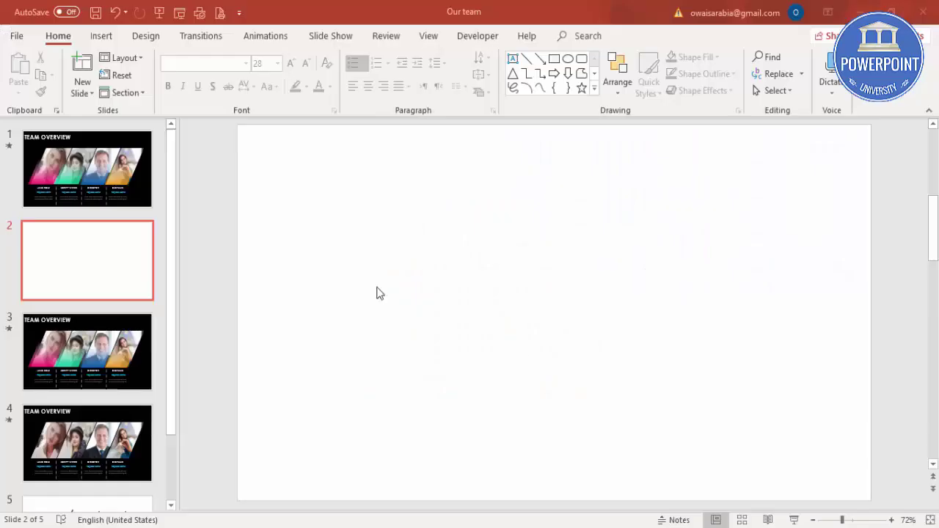
Draw a wide blue parallelogram on slide 2, steepen its slant and stretch it wider
{"action": "left_click", "coordinate": [100, 36]}
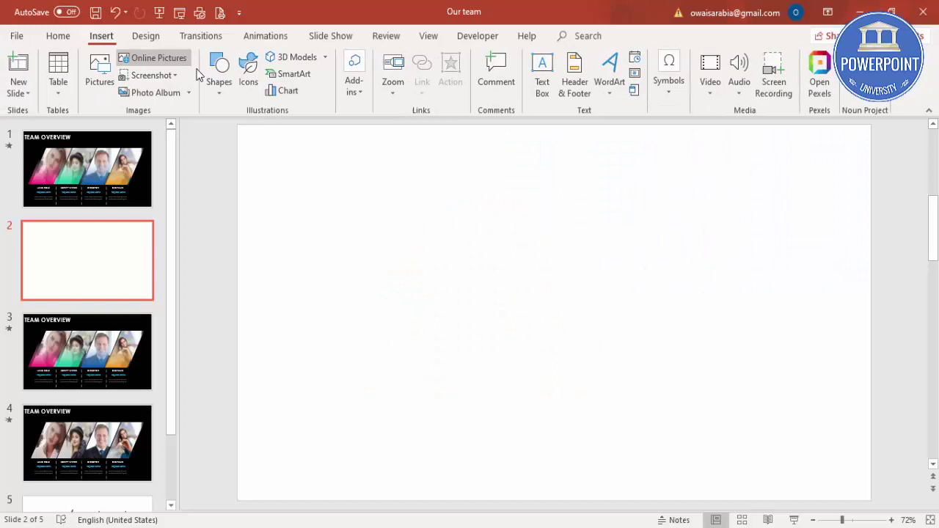
{"action": "left_click", "coordinate": [215, 84]}
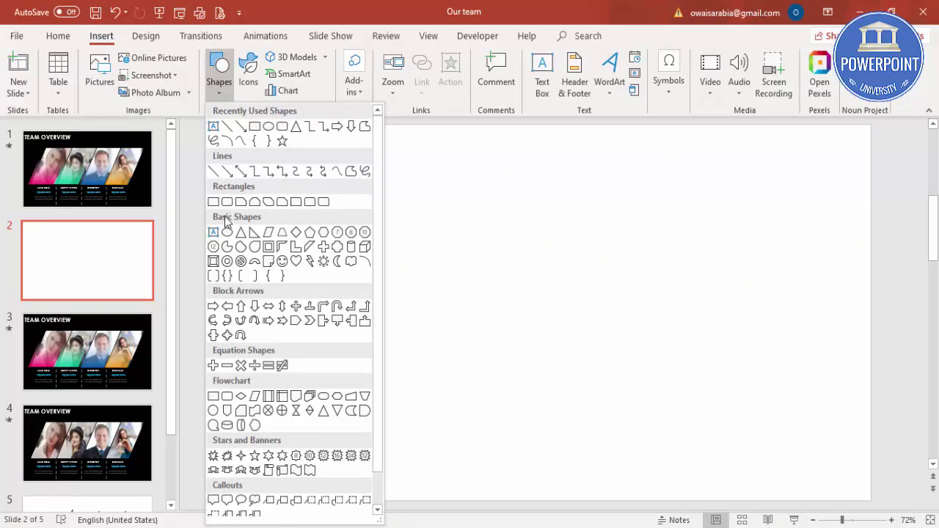
{"action": "left_click", "coordinate": [269, 234]}
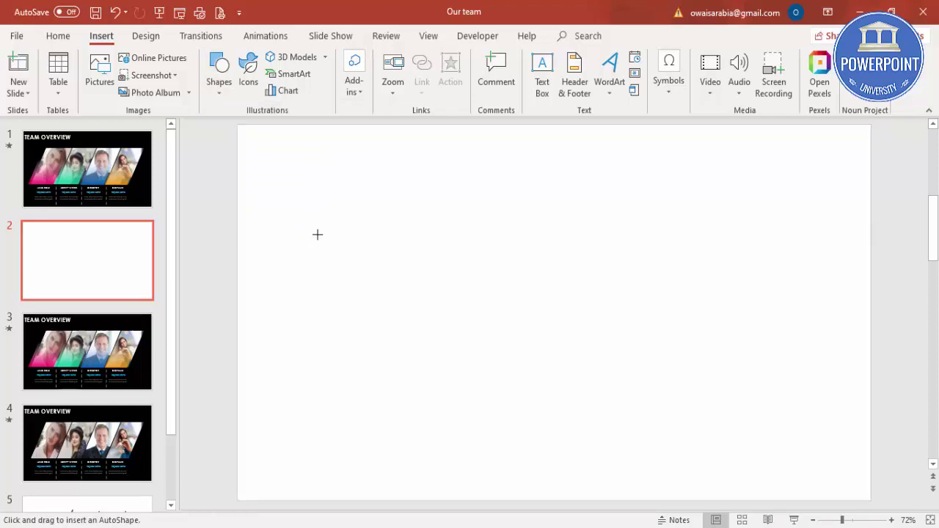
{"action": "left_click_drag", "start_coordinate": [291, 236], "coordinate": [808, 397]}
{"action": "left_click_drag", "start_coordinate": [643, 325], "coordinate": [644, 302]}
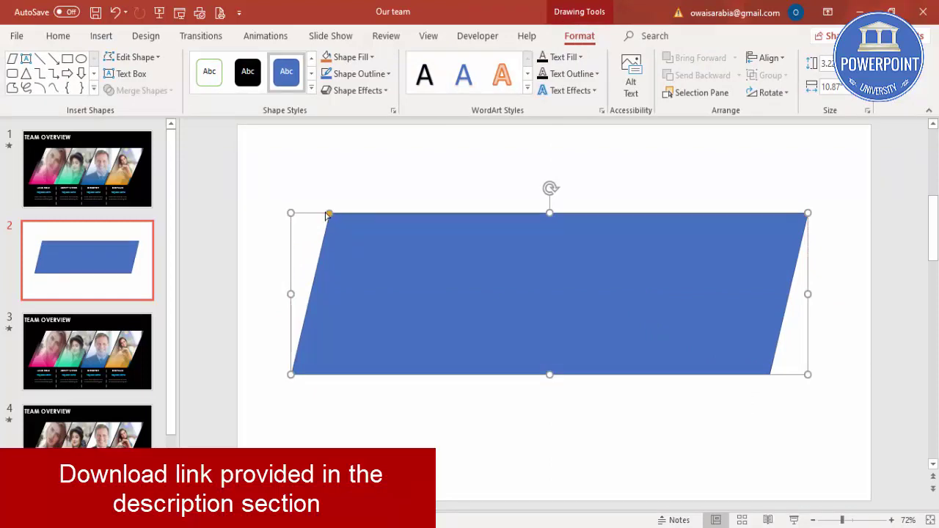
{"action": "left_click_drag", "start_coordinate": [329, 214], "coordinate": [346, 214]}
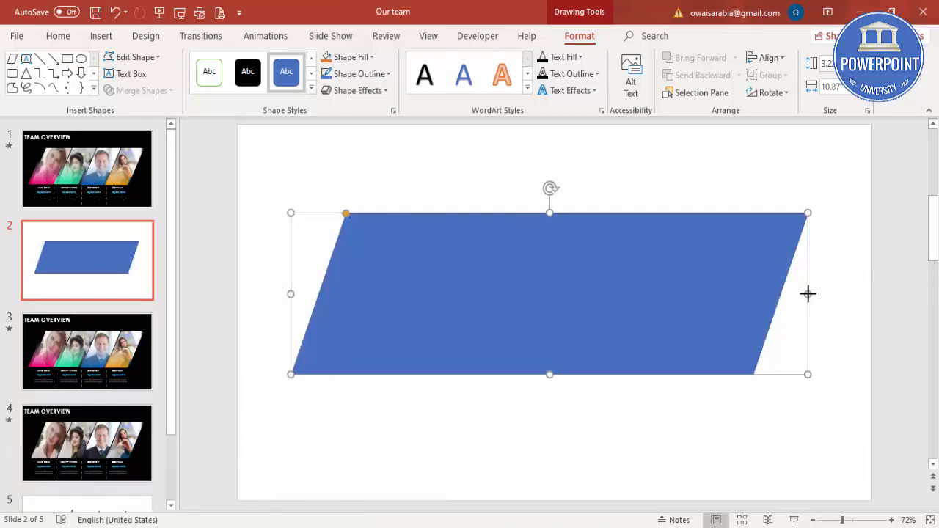
{"action": "left_click_drag", "start_coordinate": [807, 294], "coordinate": [819, 293]}
{"action": "left_click_drag", "start_coordinate": [291, 294], "coordinate": [291, 293]}
Center the parallelogram horizontally and vertically on the slide and give it no outline
{"action": "left_click", "coordinate": [767, 58]}
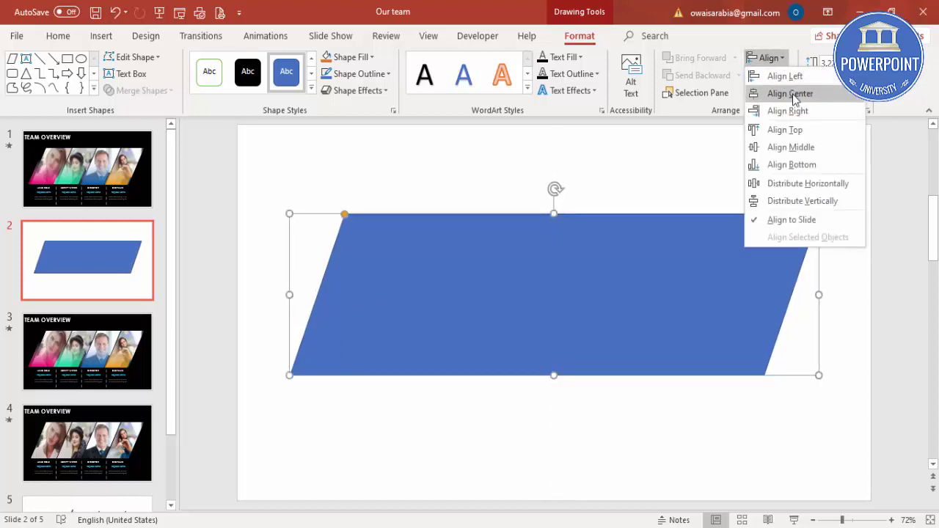
{"action": "left_click", "coordinate": [783, 94]}
{"action": "left_click", "coordinate": [768, 58]}
{"action": "left_click", "coordinate": [791, 146]}
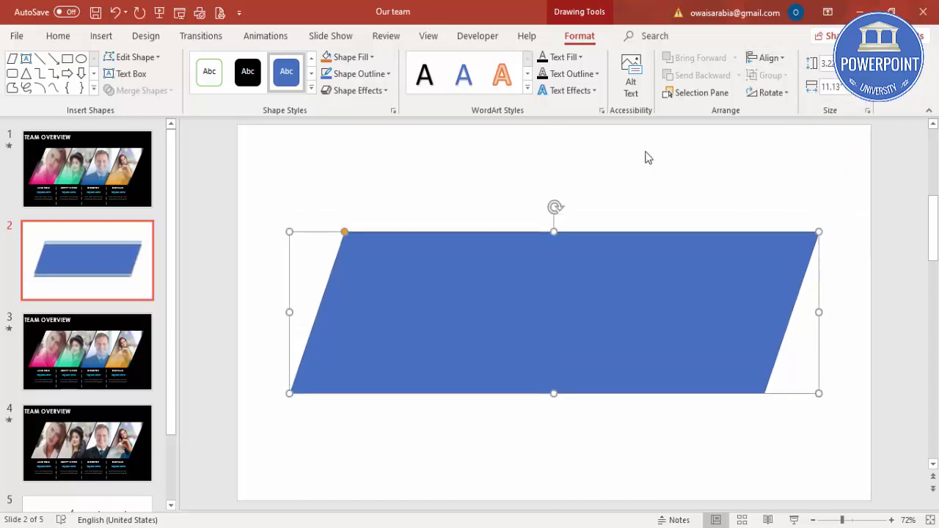
{"action": "left_click", "coordinate": [373, 77]}
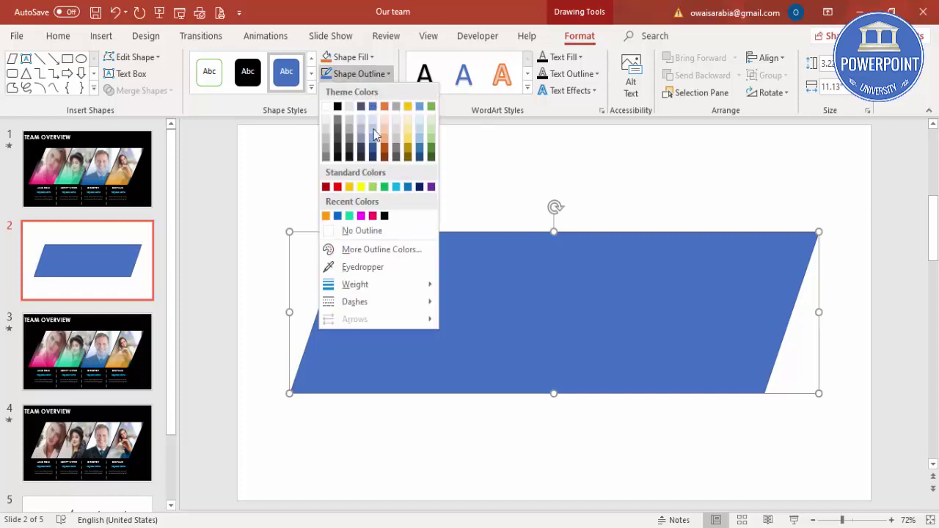
{"action": "left_click", "coordinate": [378, 226]}
{"action": "left_click", "coordinate": [371, 212]}
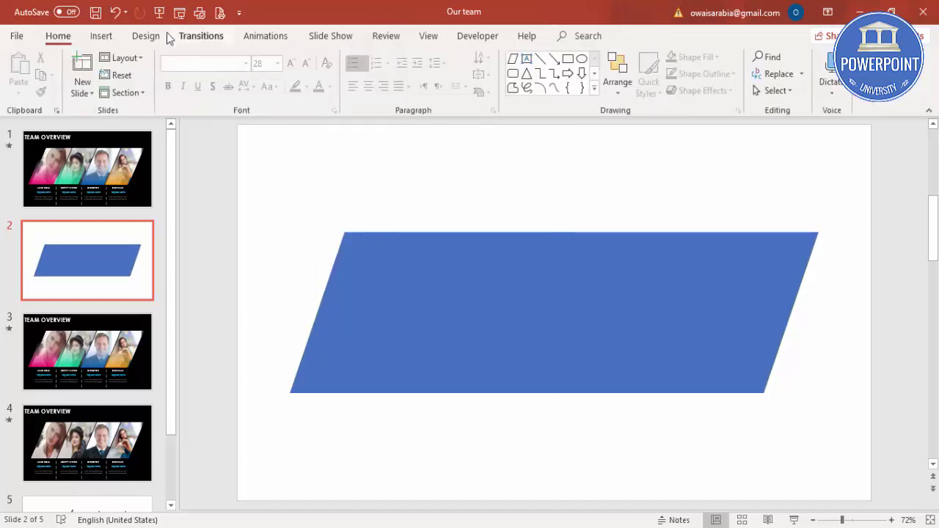
Draw a thin vertical rectangle bar over the parallelogram with no outline and an orange style
{"action": "left_click", "coordinate": [102, 36]}
{"action": "left_click", "coordinate": [226, 93]}
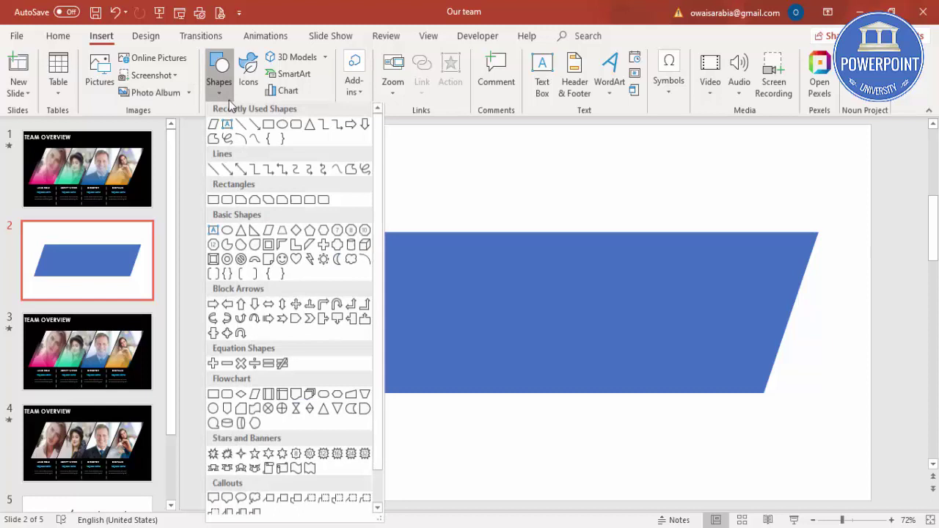
{"action": "left_click", "coordinate": [214, 203]}
{"action": "left_click_drag", "start_coordinate": [361, 166], "coordinate": [364, 426]}
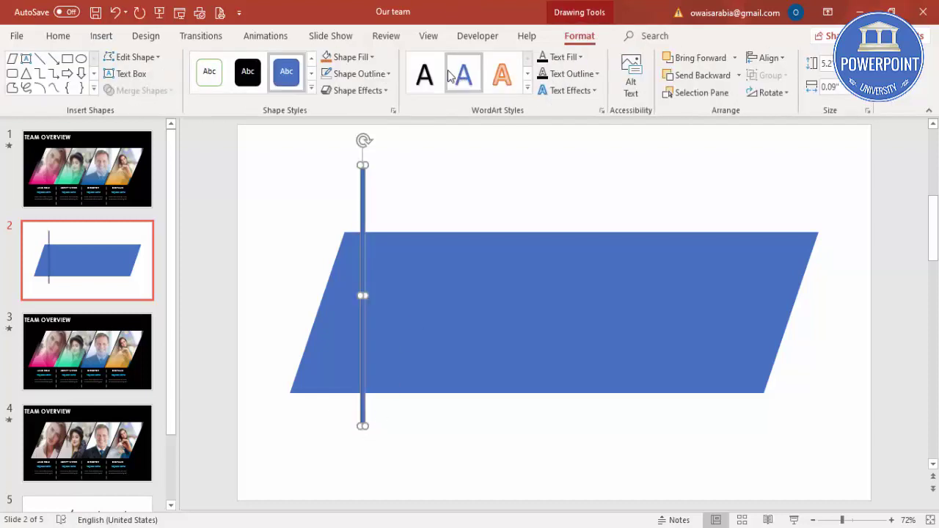
{"action": "left_click", "coordinate": [375, 75]}
{"action": "left_click", "coordinate": [367, 230]}
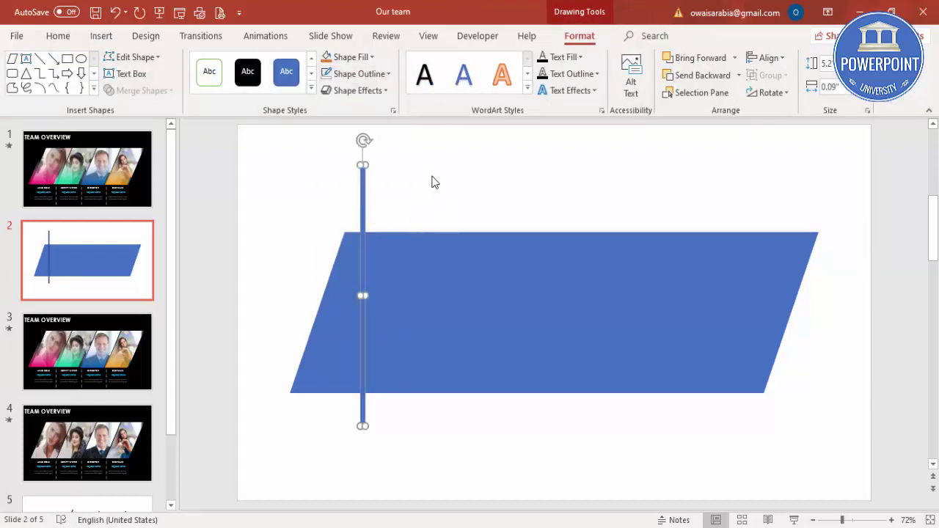
{"action": "left_click", "coordinate": [327, 57]}
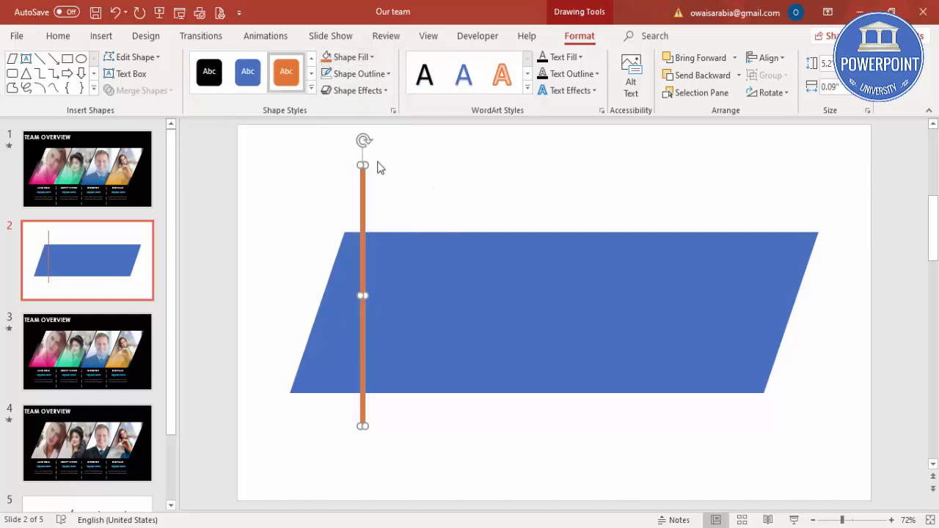
Tilt the bar to the parallelogram's edge angle, position it, and duplicate it across with Ctrl+D
{"action": "left_click_drag", "start_coordinate": [366, 141], "coordinate": [416, 152]}
{"action": "left_click_drag", "start_coordinate": [401, 192], "coordinate": [356, 210]}
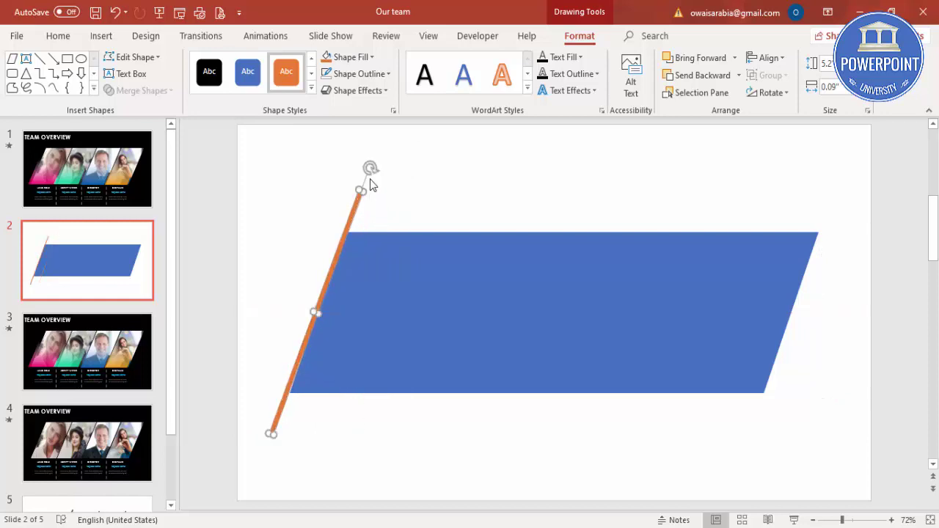
{"action": "left_click_drag", "start_coordinate": [369, 168], "coordinate": [270, 274]}
{"action": "left_click_drag", "start_coordinate": [655, 226], "coordinate": [436, 222]}
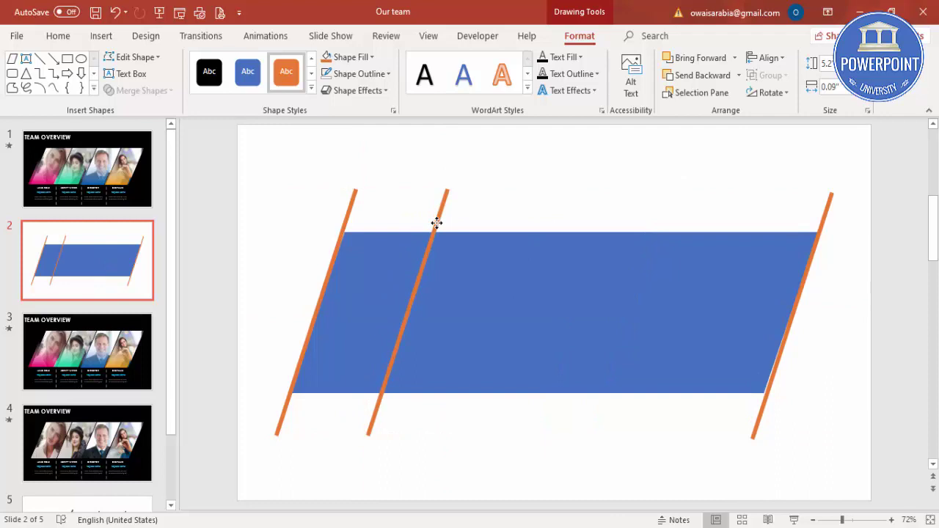
{"action": "key", "text": "ctrl+z"}
{"action": "left_click_drag", "start_coordinate": [260, 215], "coordinate": [735, 227]}
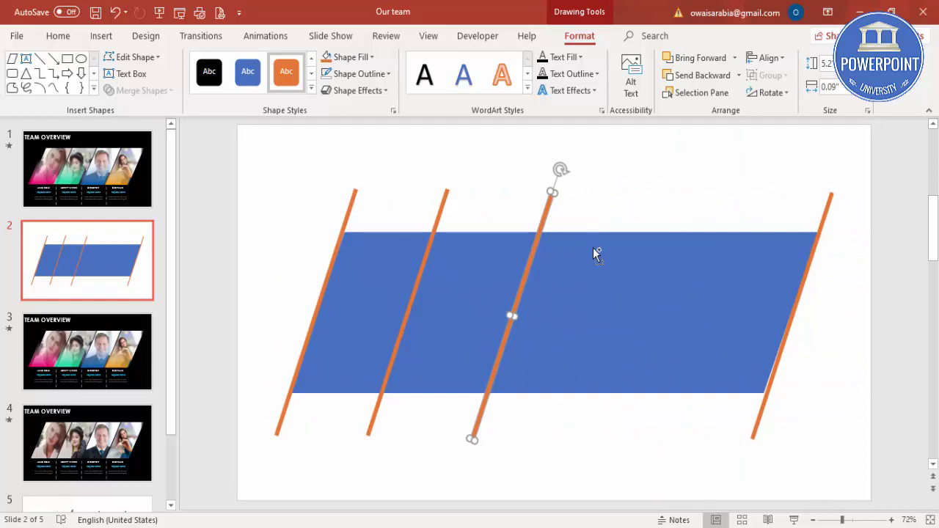
{"action": "key", "text": "ctrl+d"}
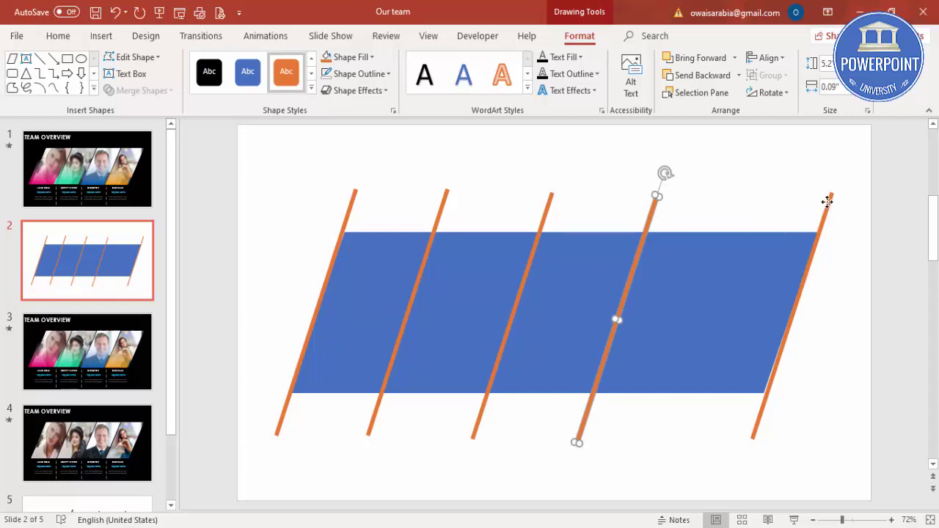
Select all five orange bars and distribute them horizontally
{"action": "left_click", "coordinate": [827, 202]}
{"action": "left_click", "coordinate": [651, 206], "text": "shift"}
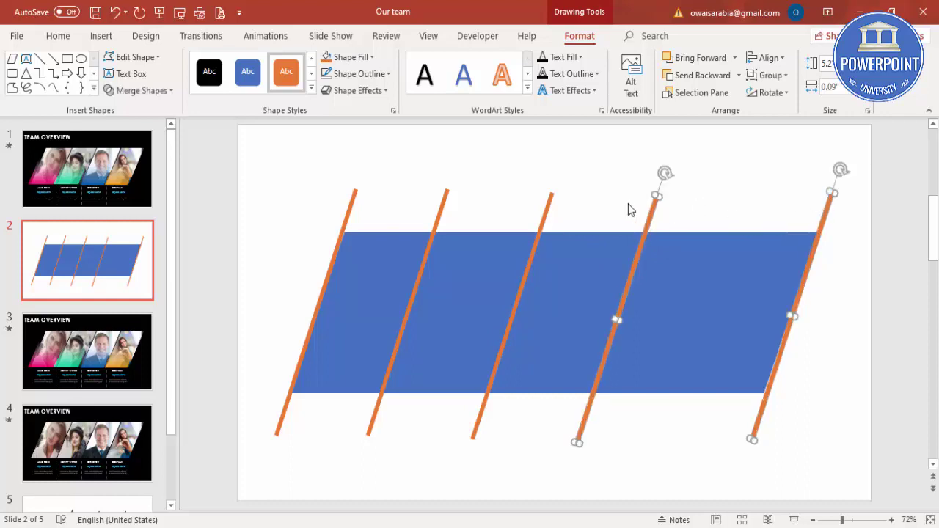
{"action": "left_click", "coordinate": [543, 206], "text": "shift"}
{"action": "left_click", "coordinate": [442, 206], "text": "shift"}
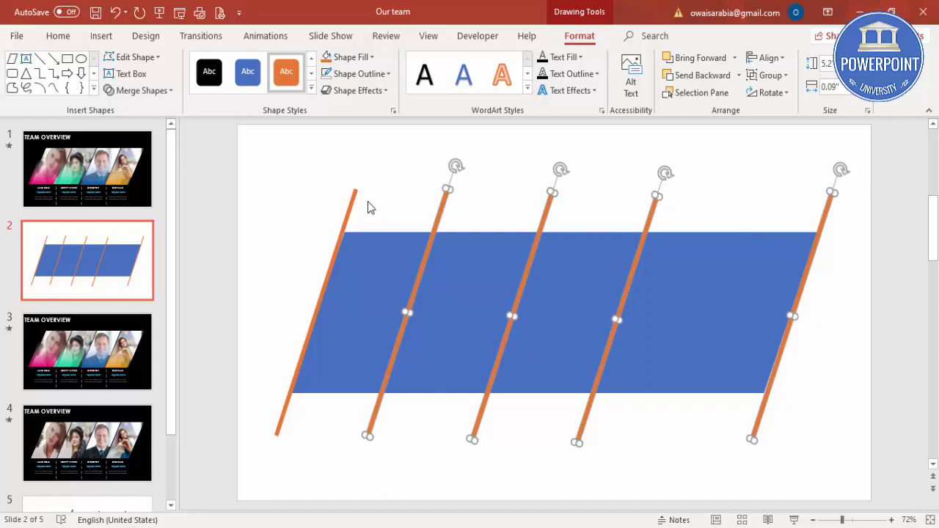
{"action": "left_click", "coordinate": [353, 200], "text": "shift"}
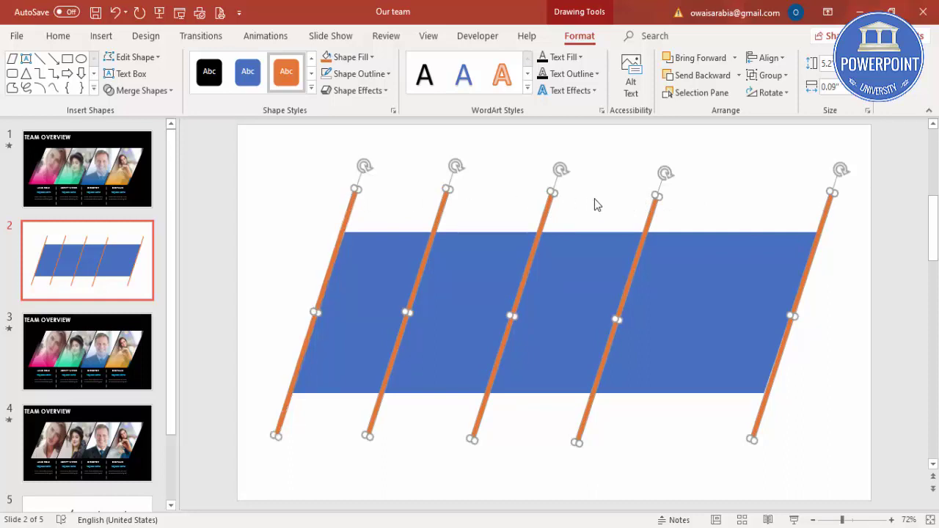
{"action": "left_click", "coordinate": [763, 58]}
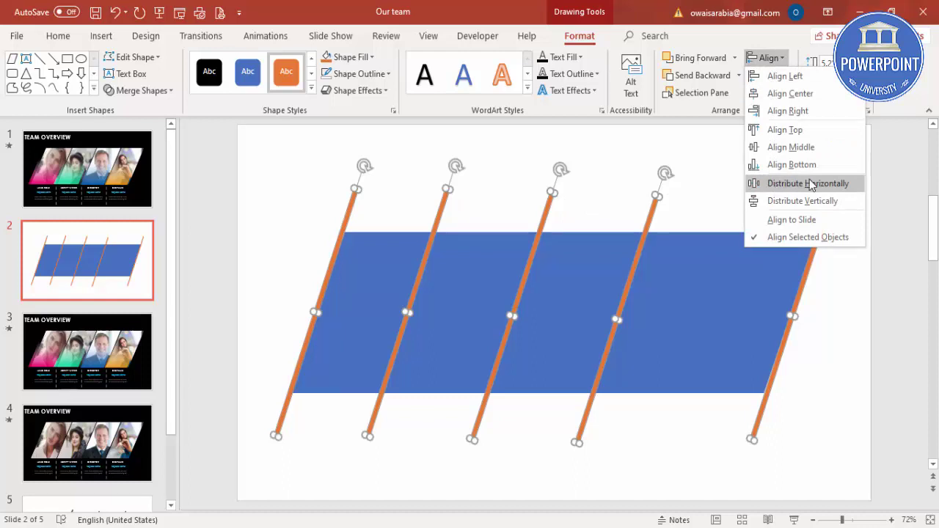
{"action": "left_click", "coordinate": [839, 188]}
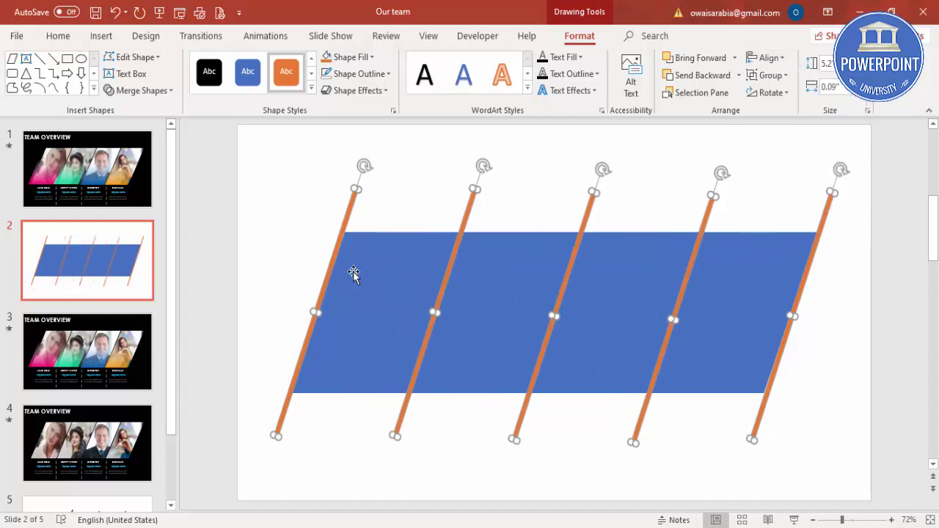
Delete the leftmost and rightmost bars, then select every shape on the slide with Ctrl+A
{"action": "left_click", "coordinate": [369, 423]}
{"action": "left_click", "coordinate": [353, 192]}
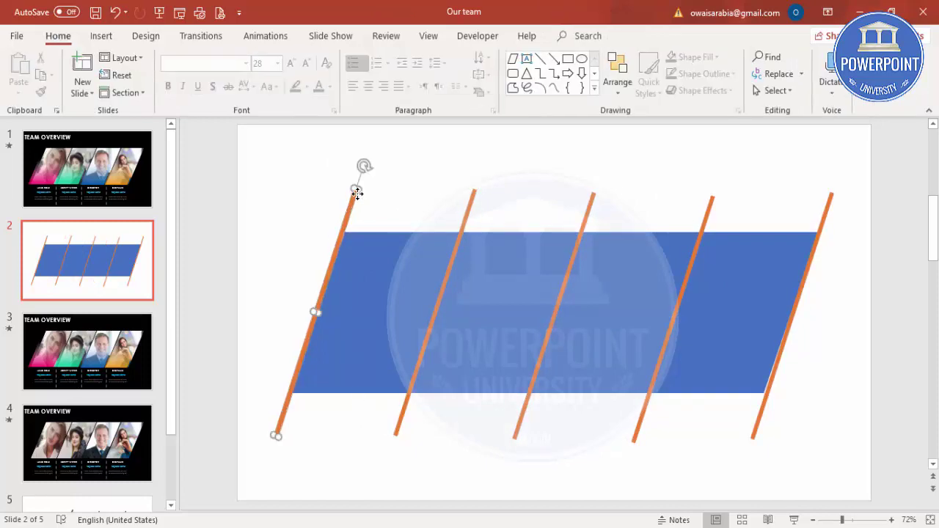
{"action": "key", "text": "Delete"}
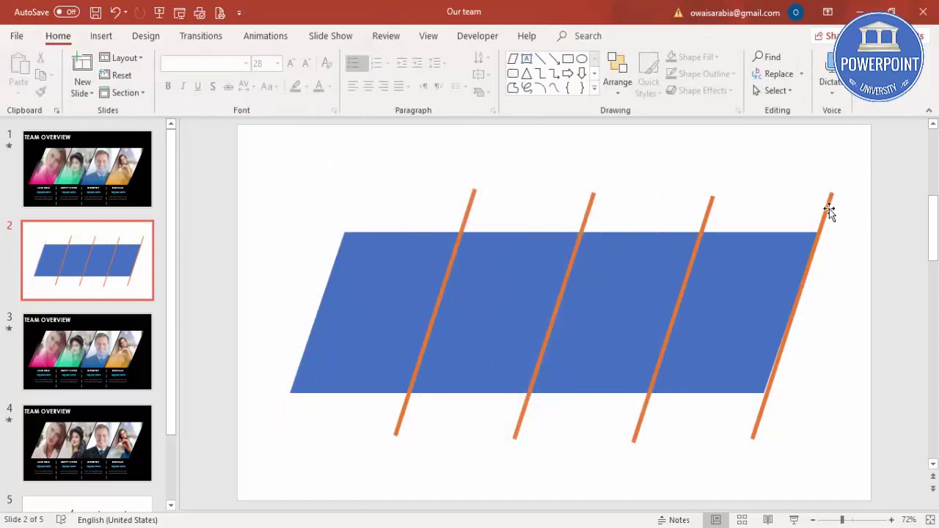
{"action": "left_click", "coordinate": [826, 212]}
{"action": "key", "text": "Delete"}
{"action": "left_click", "coordinate": [413, 246]}
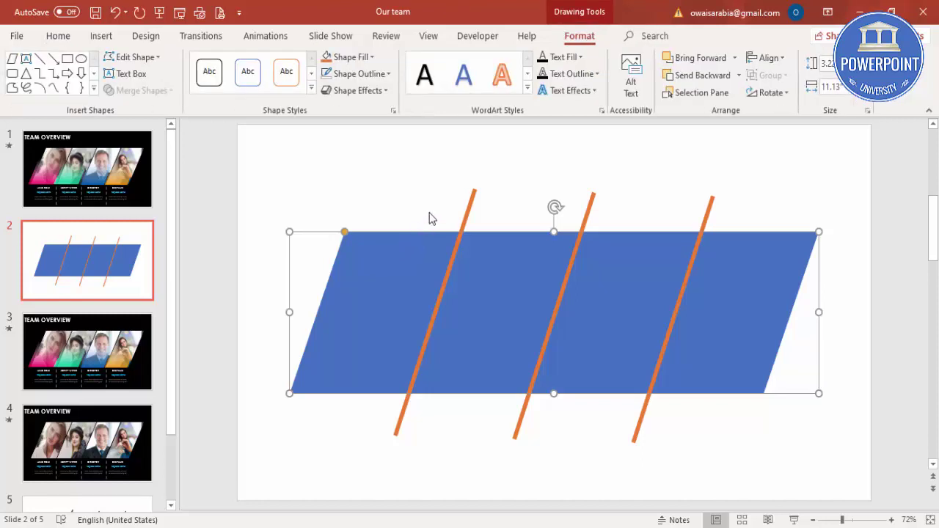
{"action": "key", "text": "ctrl+a"}
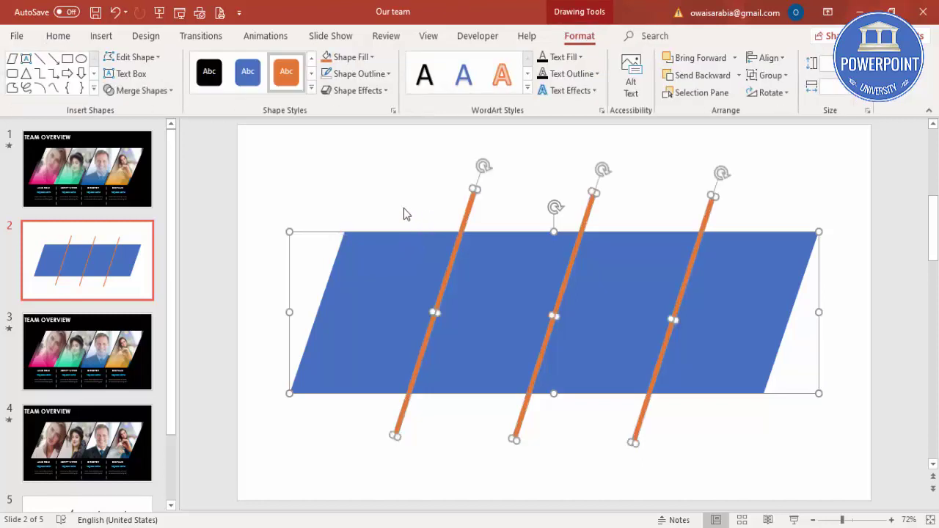
Fragment the shapes and delete the leftover line pieces on the left side
{"action": "left_click", "coordinate": [157, 92]}
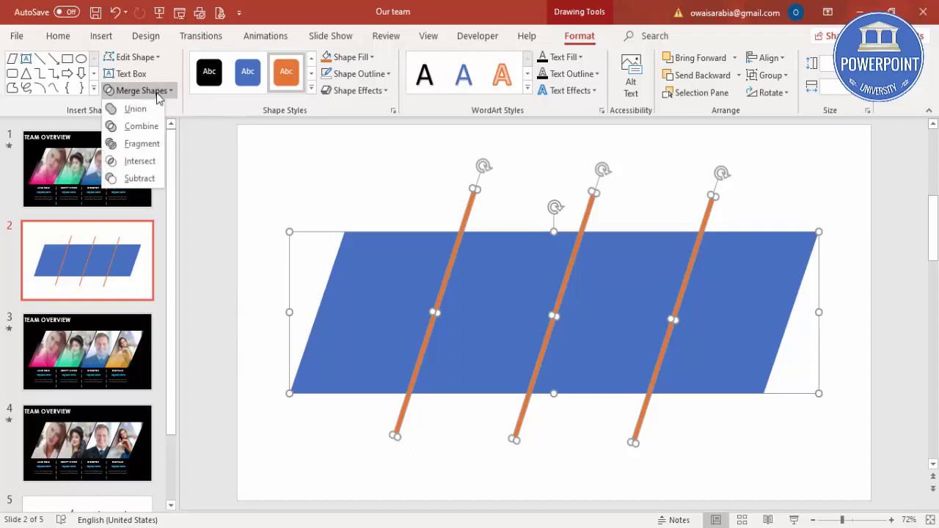
{"action": "left_click", "coordinate": [144, 145]}
{"action": "left_click", "coordinate": [433, 207]}
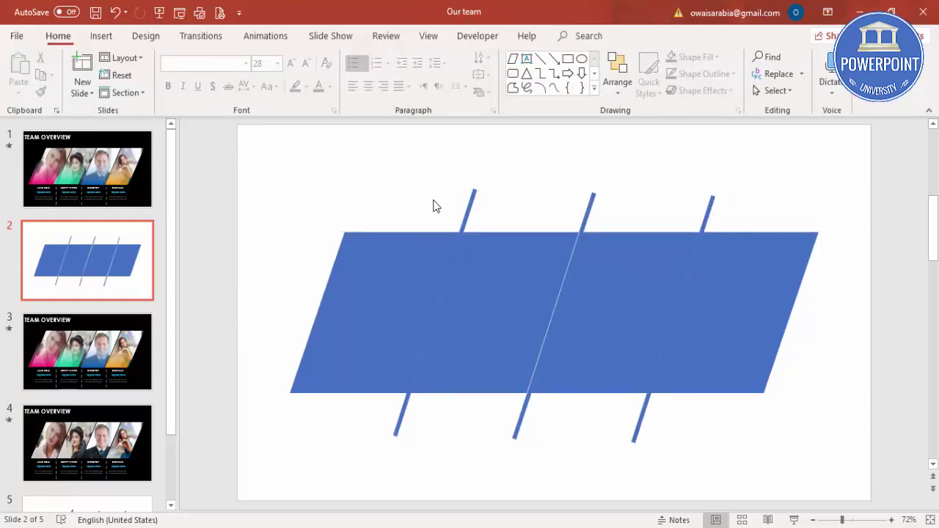
{"action": "left_click", "coordinate": [470, 211]}
{"action": "key", "text": "Delete"}
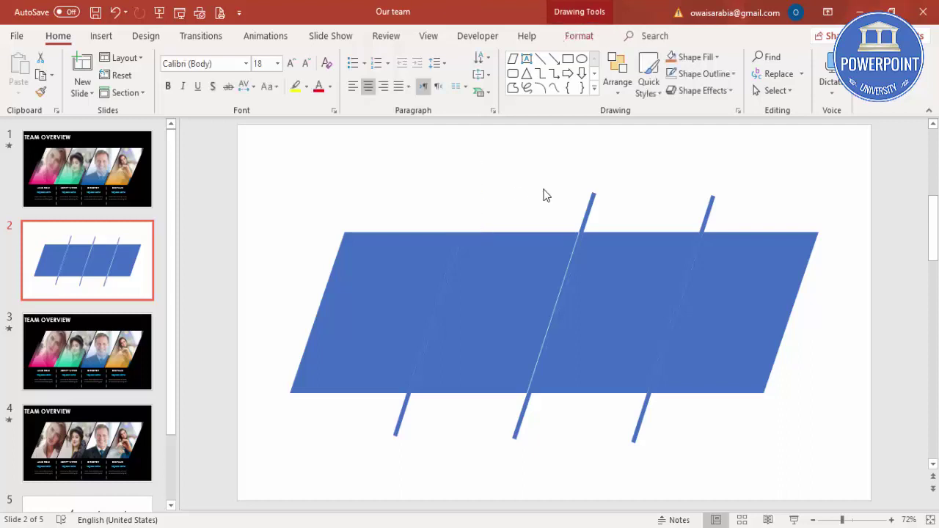
{"action": "left_click", "coordinate": [441, 289]}
{"action": "key", "text": "Delete"}
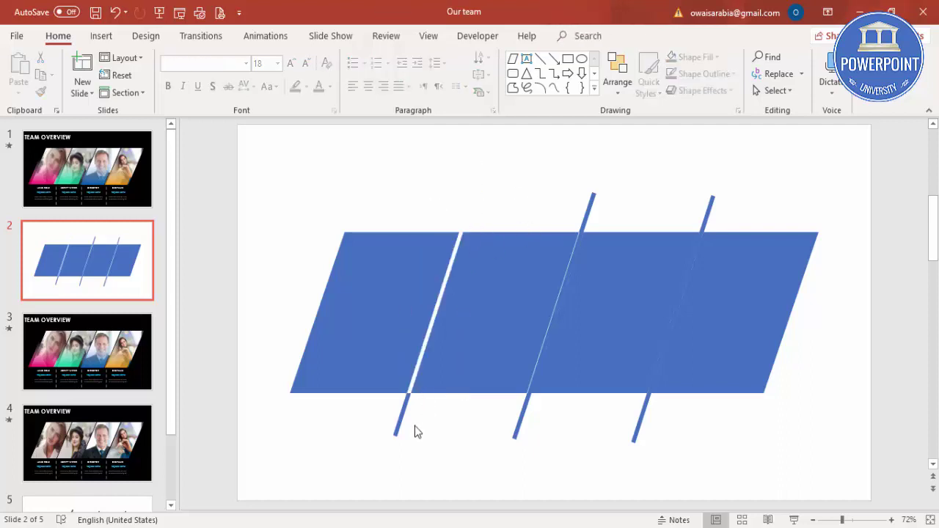
{"action": "left_click", "coordinate": [403, 415]}
{"action": "key", "text": "Delete"}
Delete the leftover line fragments in the middle and at the top right
{"action": "left_click", "coordinate": [587, 206]}
{"action": "key", "text": "Delete"}
{"action": "left_click", "coordinate": [571, 248]}
{"action": "key", "text": "Delete"}
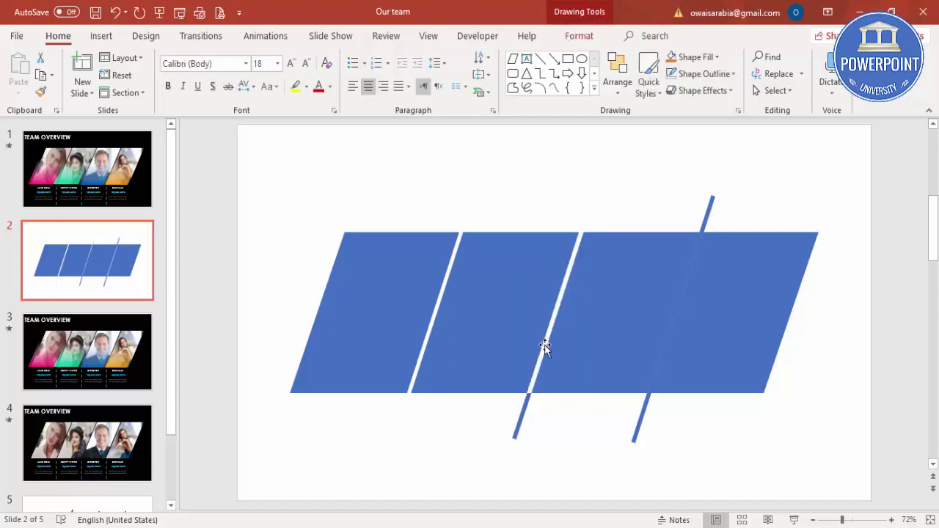
{"action": "left_click", "coordinate": [523, 415]}
{"action": "key", "text": "Delete"}
{"action": "left_click", "coordinate": [708, 214]}
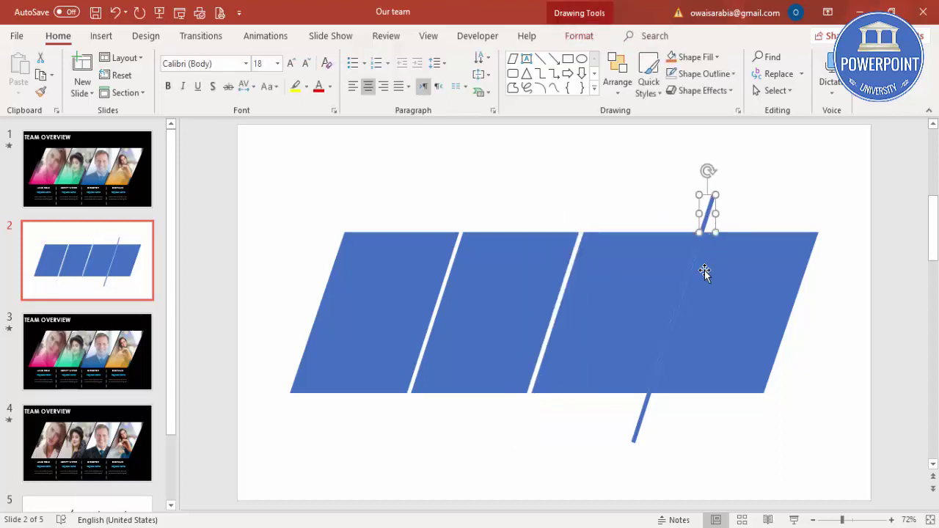
{"action": "key", "text": "Delete"}
Delete the small fragment below the shapes and the narrow sliver between the right panels
{"action": "left_click", "coordinate": [674, 316]}
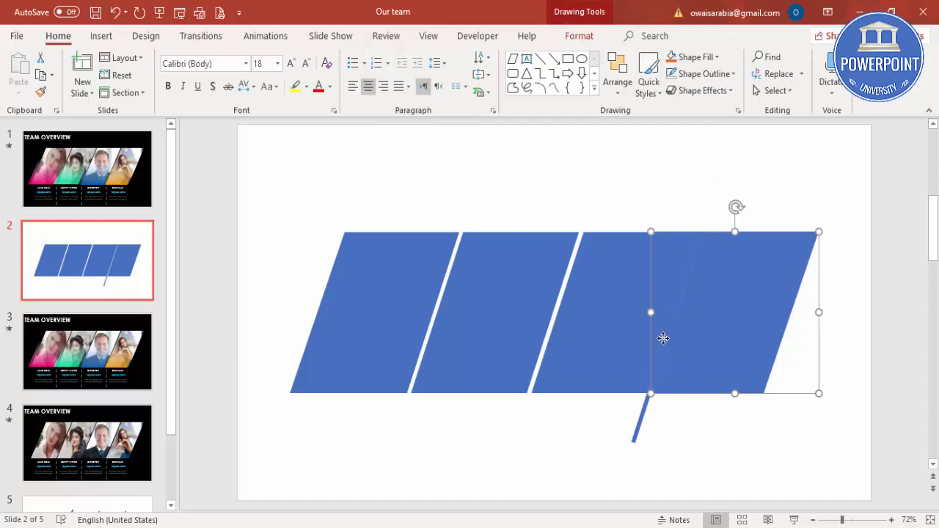
{"action": "left_click", "coordinate": [663, 338]}
{"action": "left_click", "coordinate": [643, 413]}
{"action": "key", "text": "Delete"}
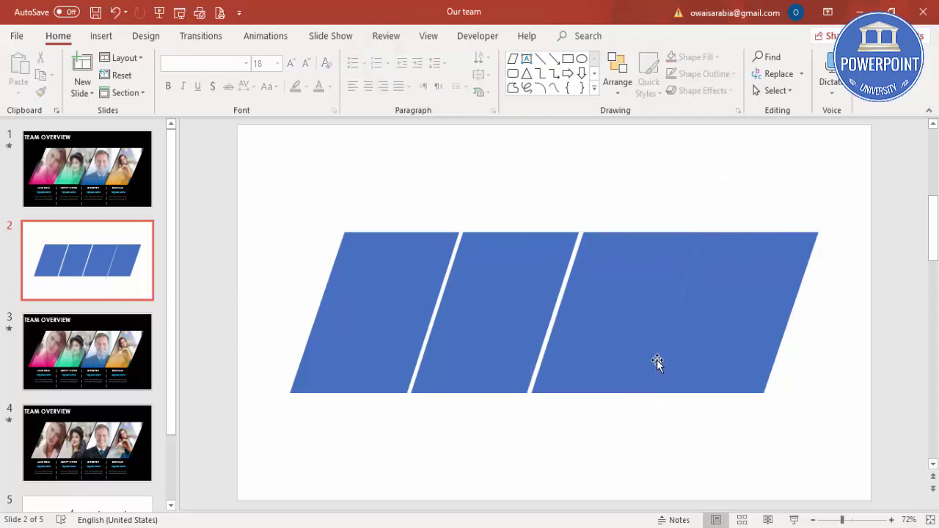
{"action": "left_click", "coordinate": [657, 359]}
{"action": "left_click", "coordinate": [663, 353]}
{"action": "left_click", "coordinate": [666, 339]}
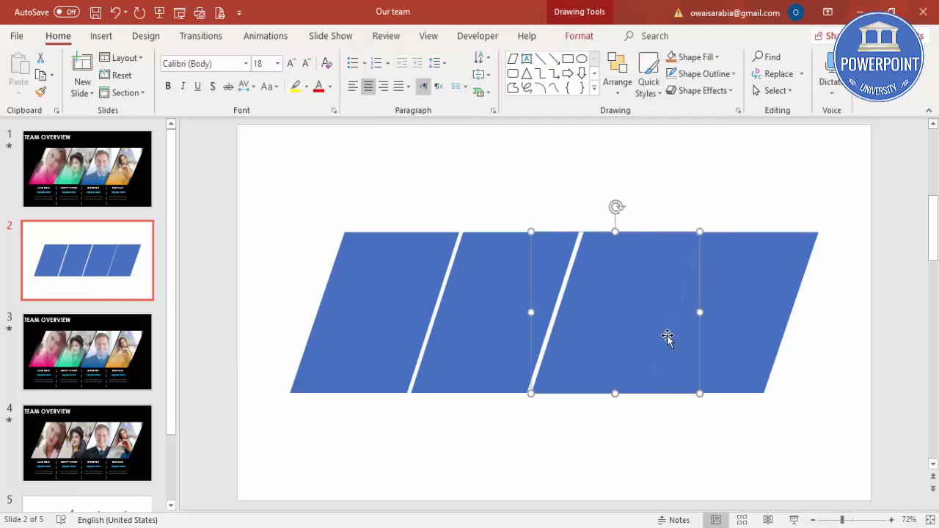
{"action": "left_click", "coordinate": [669, 325]}
{"action": "key", "text": "Delete"}
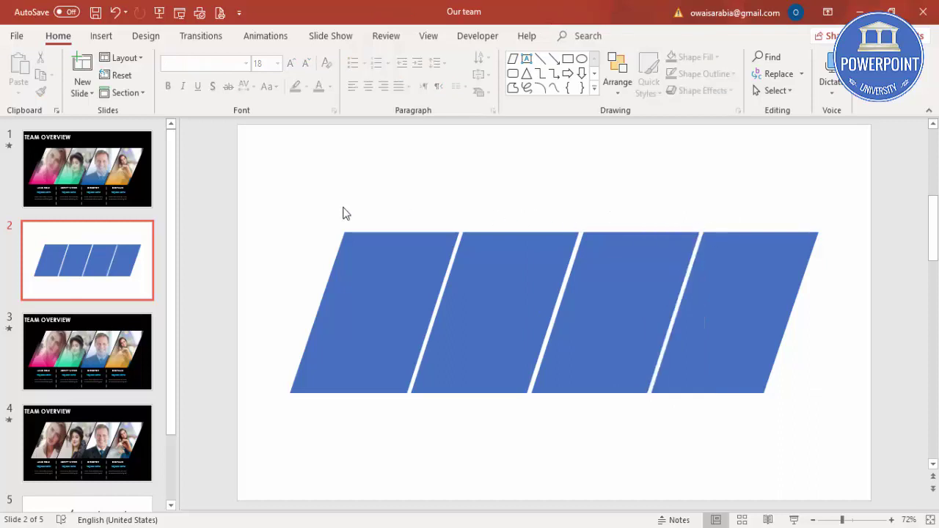
Move all four panels up slightly and open Format Shape for the first panel
{"action": "left_click_drag", "start_coordinate": [252, 206], "coordinate": [884, 457]}
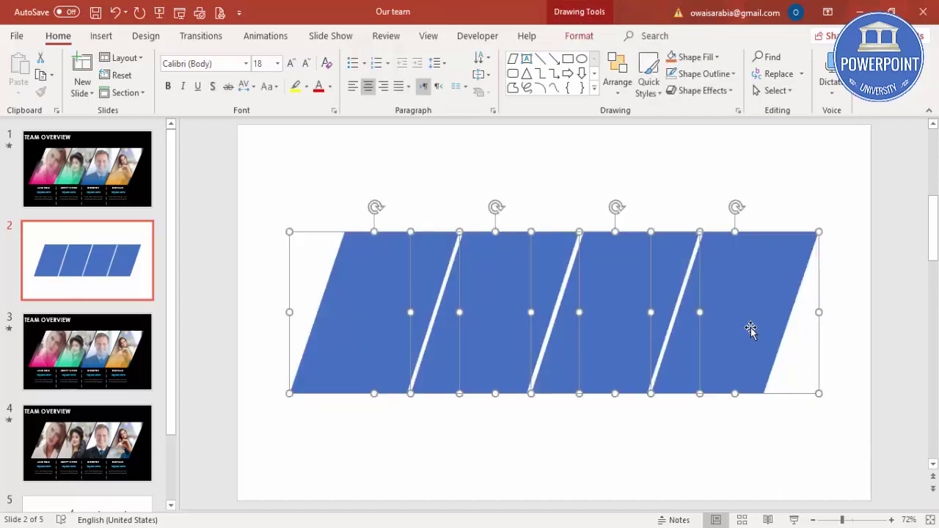
{"action": "left_click_drag", "start_coordinate": [739, 330], "coordinate": [736, 325]}
{"action": "left_click", "coordinate": [825, 404]}
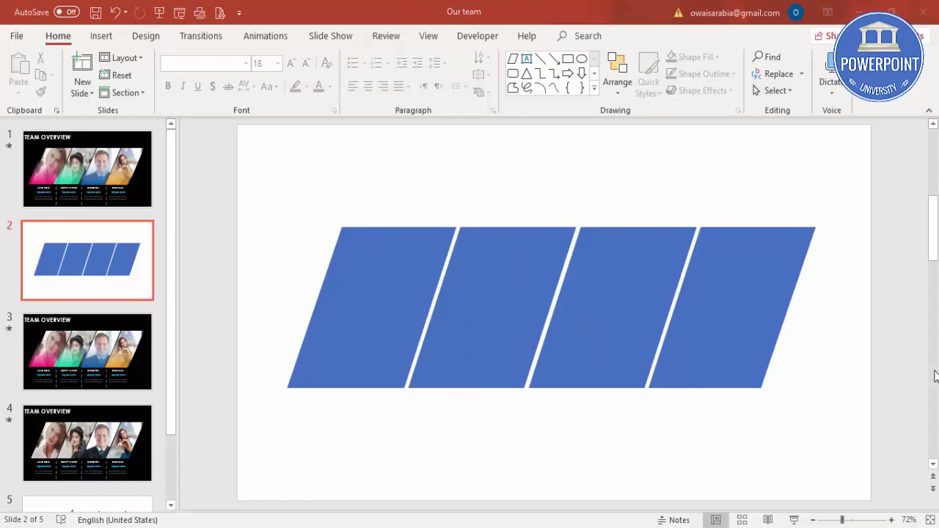
{"action": "left_click", "coordinate": [351, 296]}
{"action": "right_click", "coordinate": [352, 297]}
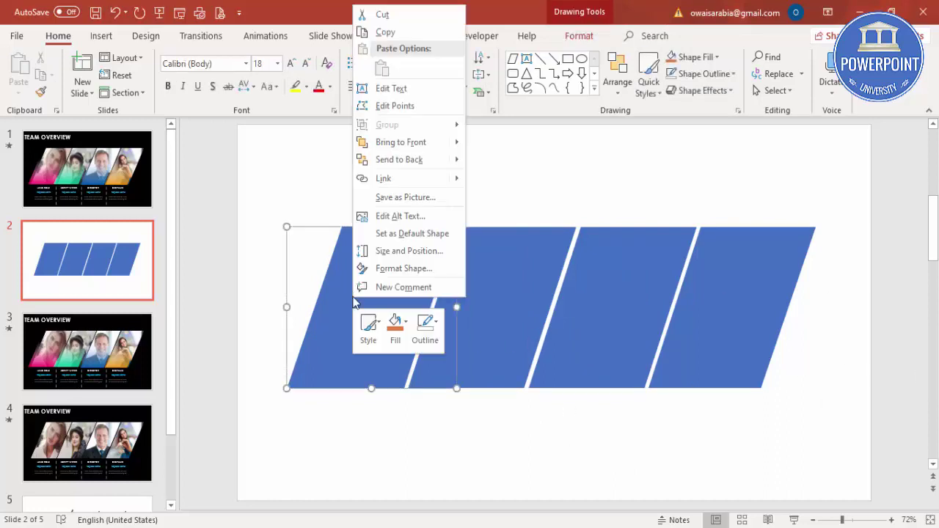
{"action": "left_click", "coordinate": [396, 269]}
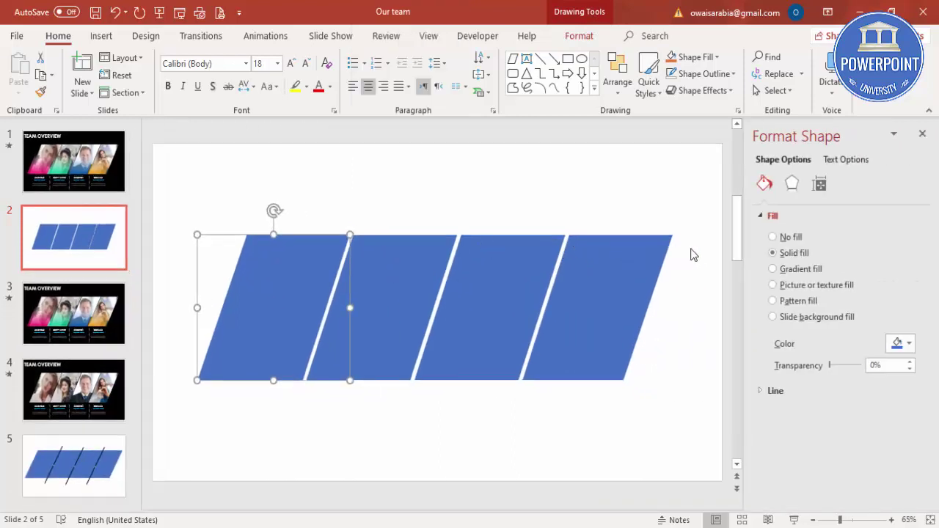
Give the first panel a Picture or texture fill using the woman's portrait image from a file
{"action": "left_click", "coordinate": [772, 287]}
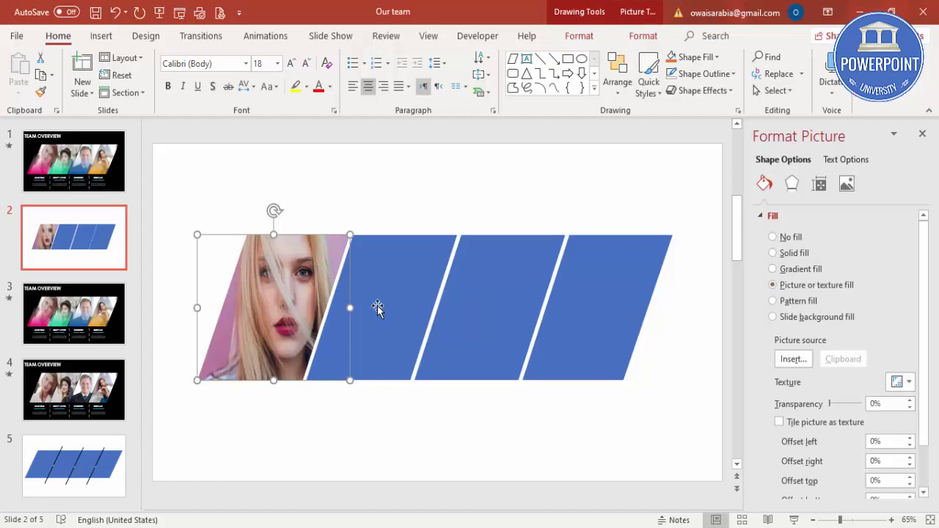
{"action": "left_click", "coordinate": [792, 359]}
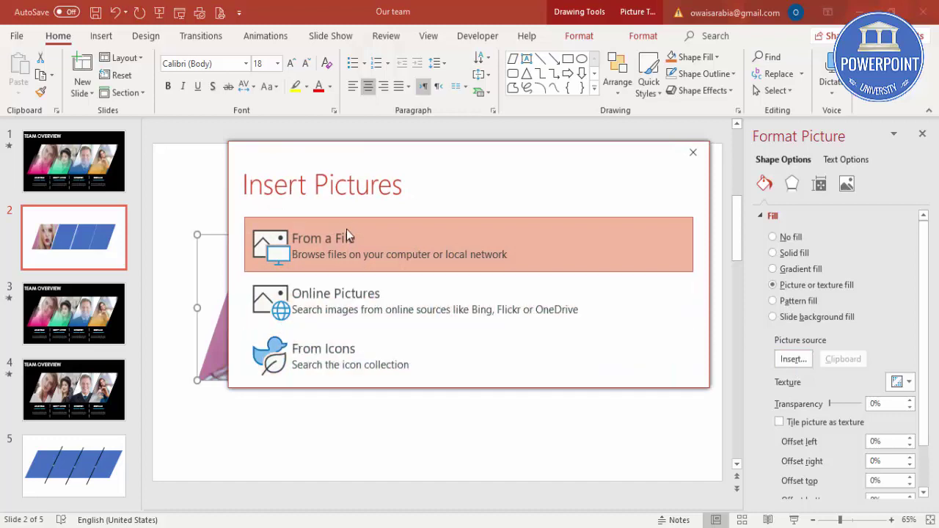
{"action": "left_click", "coordinate": [346, 229]}
{"action": "scroll", "coordinate": [425, 272], "scroll_direction": "down", "scroll_amount": 5}
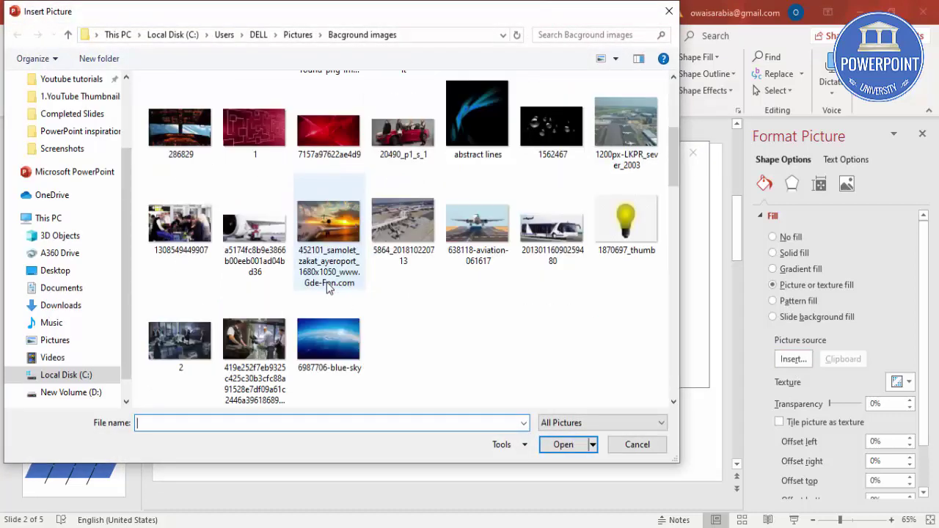
{"action": "scroll", "coordinate": [317, 280], "scroll_direction": "down", "scroll_amount": 10}
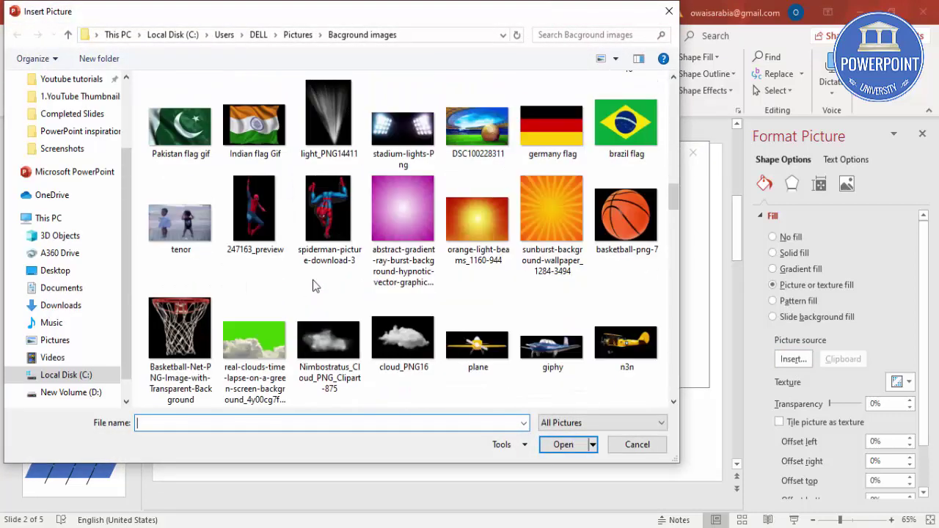
{"action": "scroll", "coordinate": [313, 280], "scroll_direction": "down", "scroll_amount": 3}
{"action": "scroll", "coordinate": [313, 282], "scroll_direction": "up", "scroll_amount": 3}
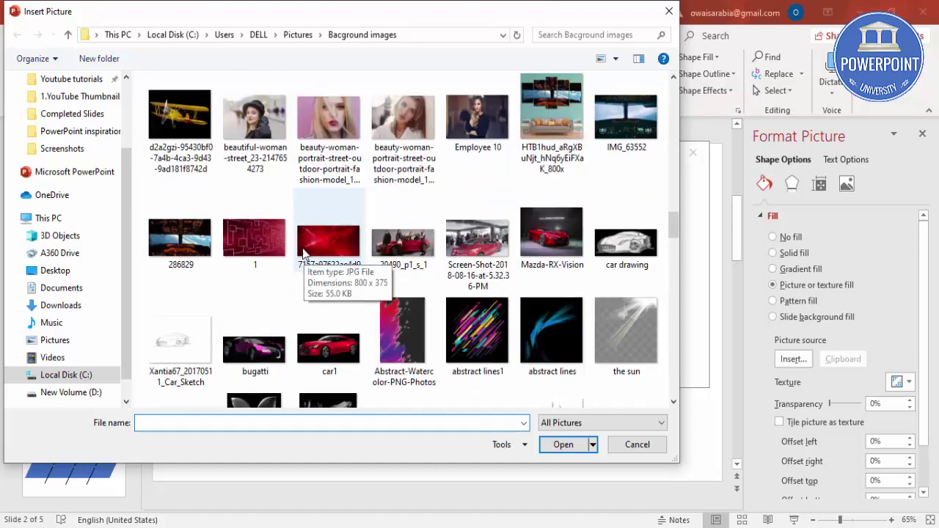
{"action": "left_click", "coordinate": [407, 129]}
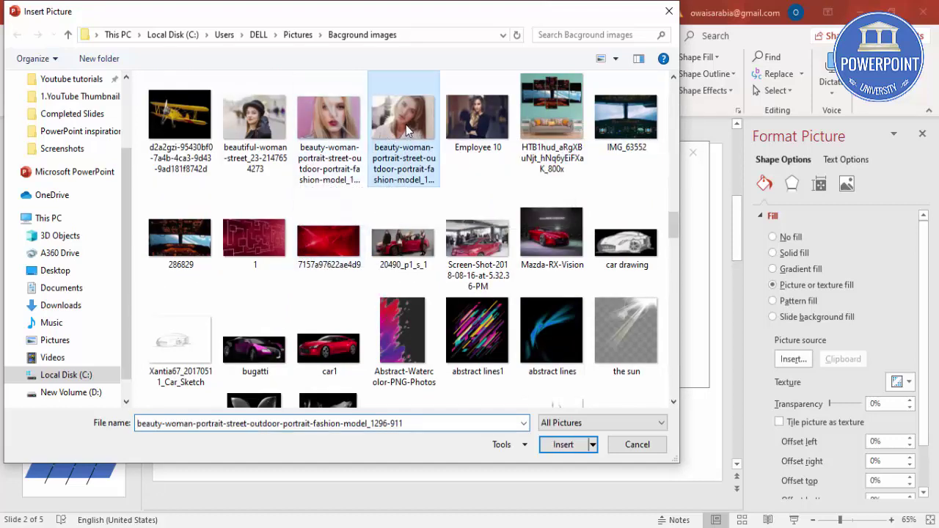
{"action": "double_click", "coordinate": [406, 125]}
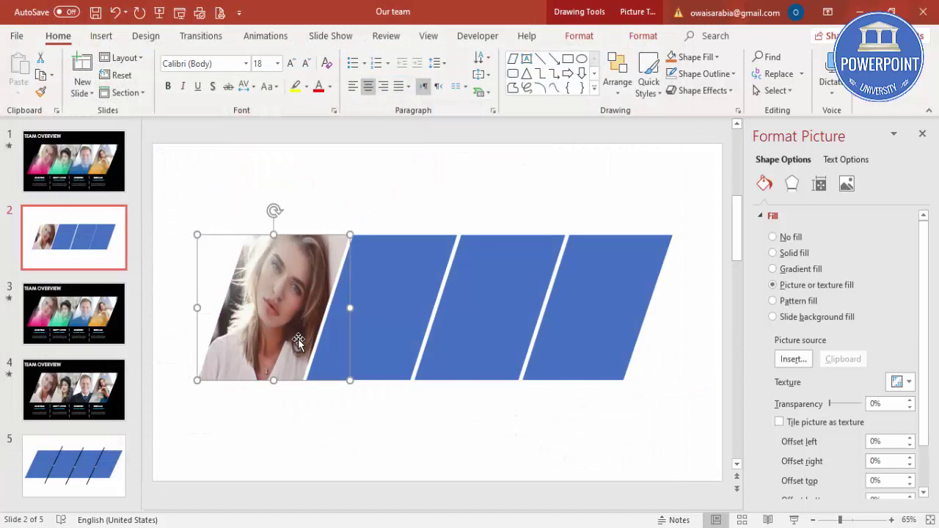
{"action": "scroll", "coordinate": [927, 396], "scroll_direction": "down", "scroll_amount": 2}
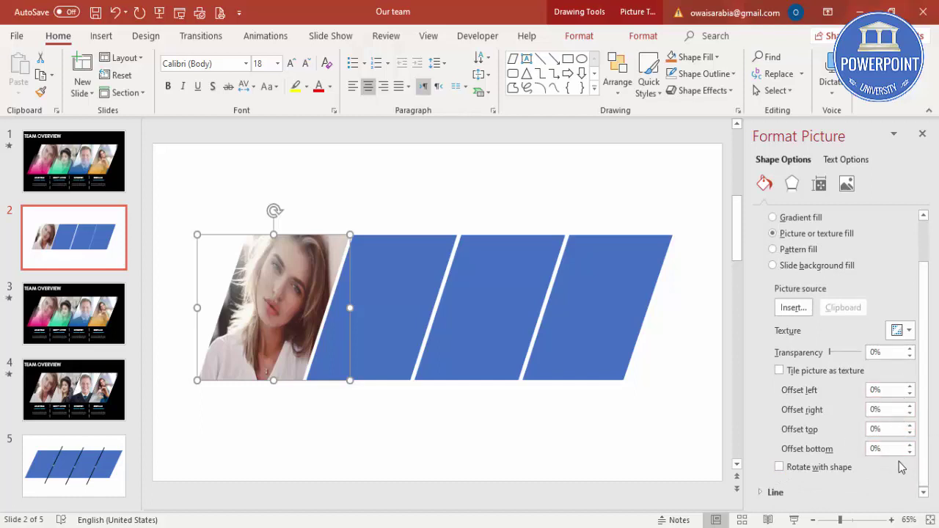
Fill the second panel with another portrait photo from a file
{"action": "left_click", "coordinate": [416, 279]}
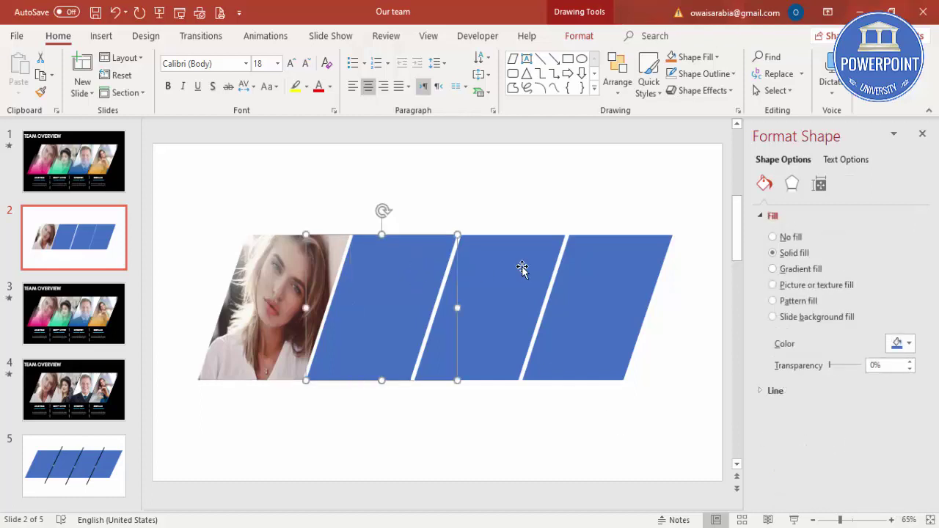
{"action": "left_click", "coordinate": [772, 285]}
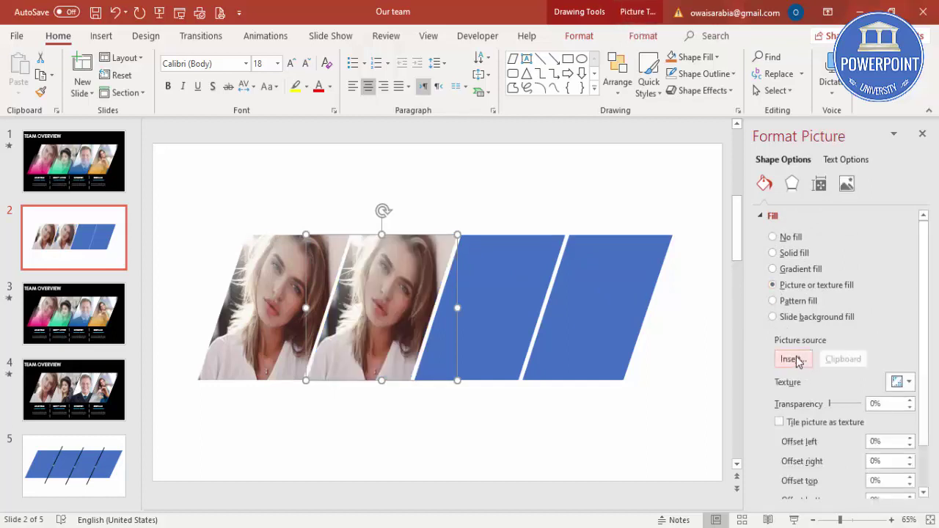
{"action": "left_click", "coordinate": [792, 360]}
{"action": "left_click", "coordinate": [367, 240]}
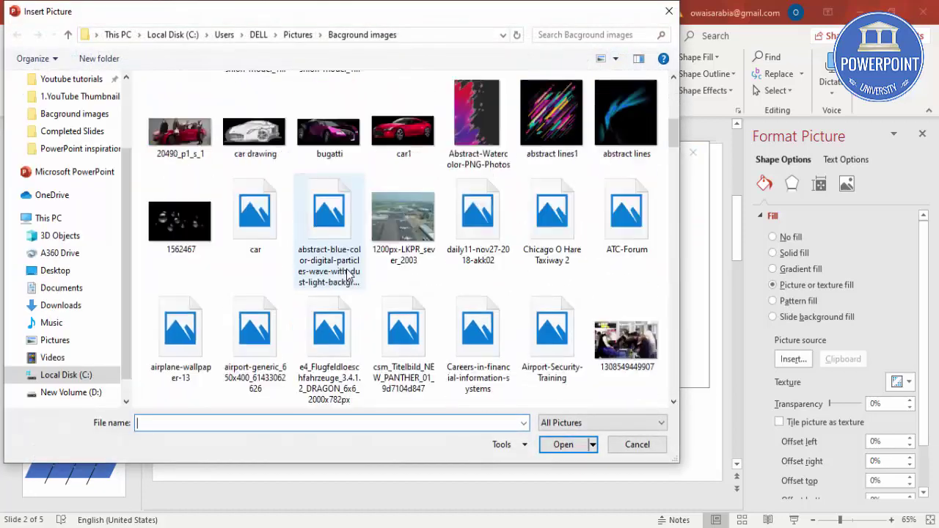
{"action": "scroll", "coordinate": [349, 274], "scroll_direction": "down", "scroll_amount": 15}
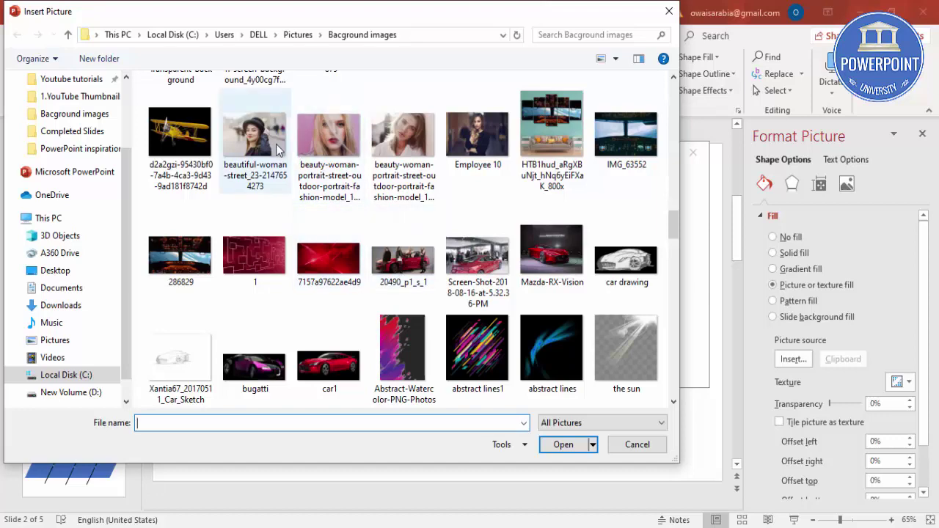
{"action": "double_click", "coordinate": [328, 136]}
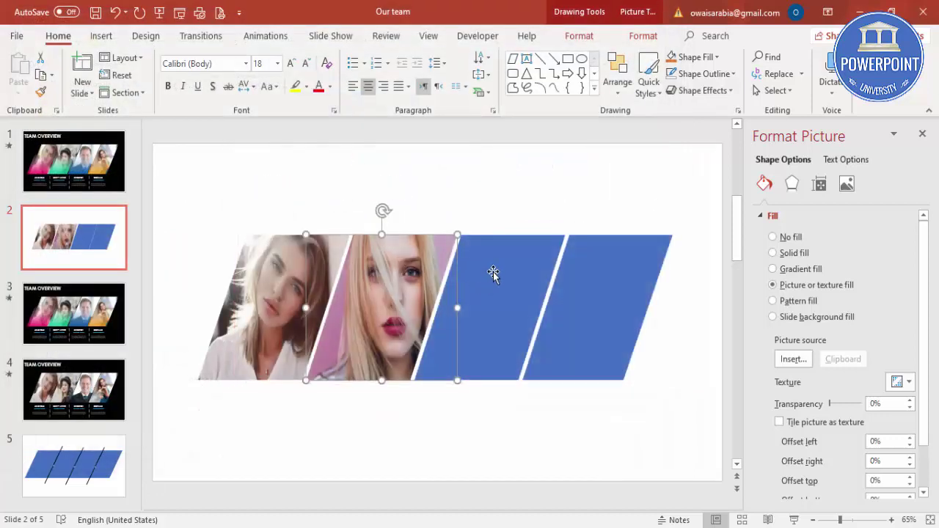
Fill the third panel with the Employee 4a photo of the smiling man
{"action": "left_click", "coordinate": [786, 270]}
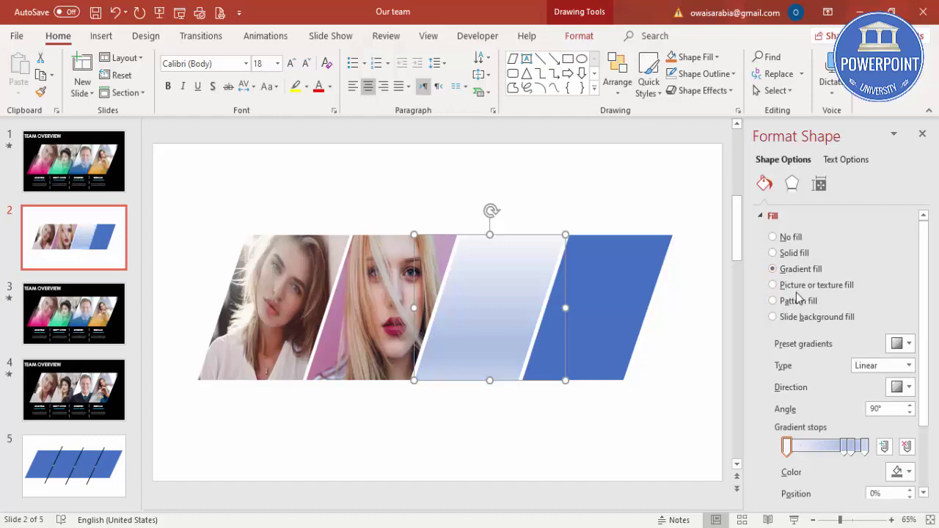
{"action": "left_click", "coordinate": [792, 286]}
{"action": "left_click", "coordinate": [793, 358]}
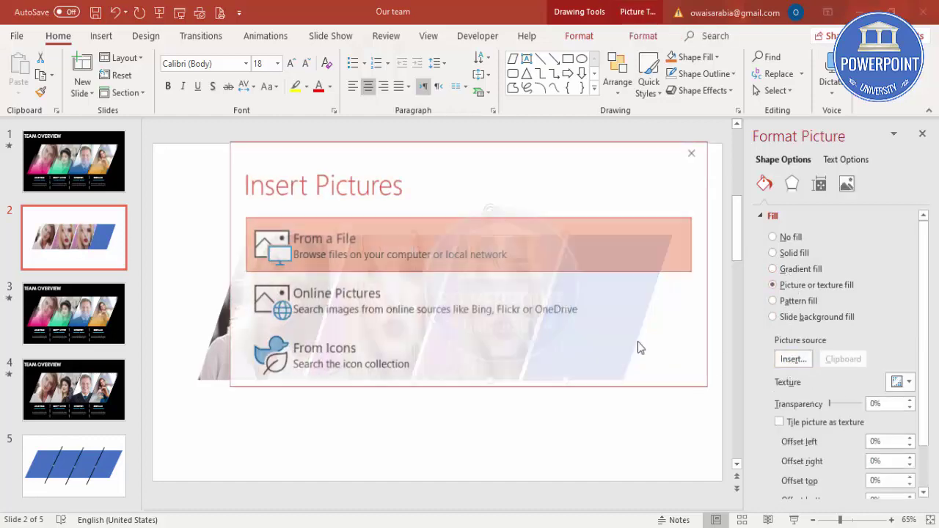
{"action": "left_click", "coordinate": [437, 259]}
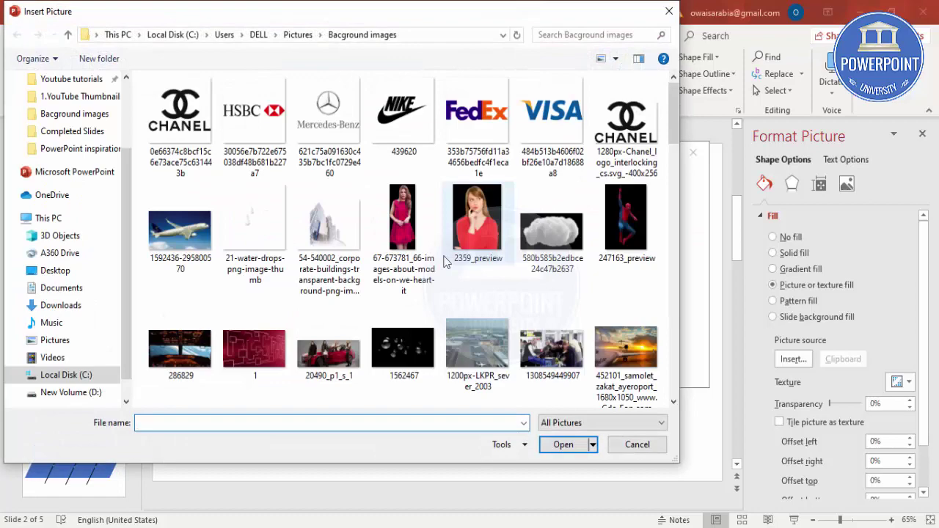
{"action": "scroll", "coordinate": [444, 260], "scroll_direction": "down", "scroll_amount": 15}
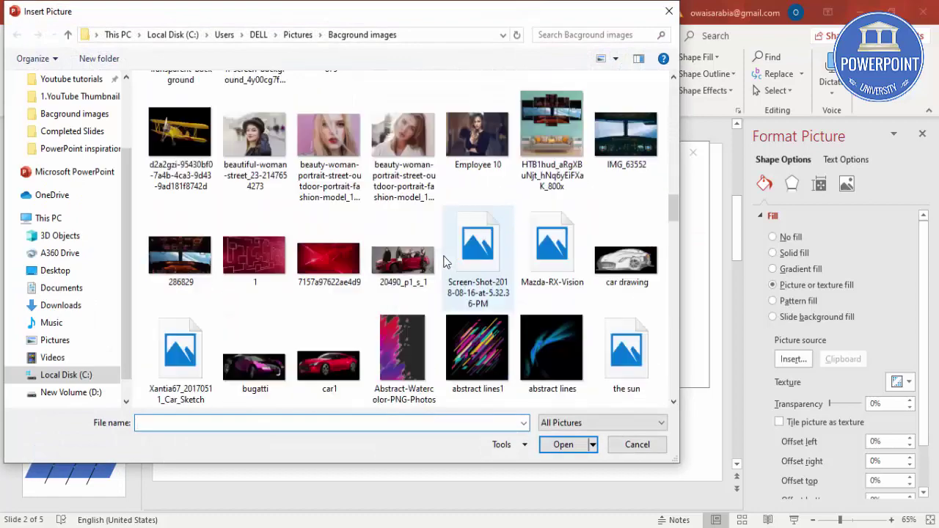
{"action": "scroll", "coordinate": [443, 260], "scroll_direction": "down", "scroll_amount": 12}
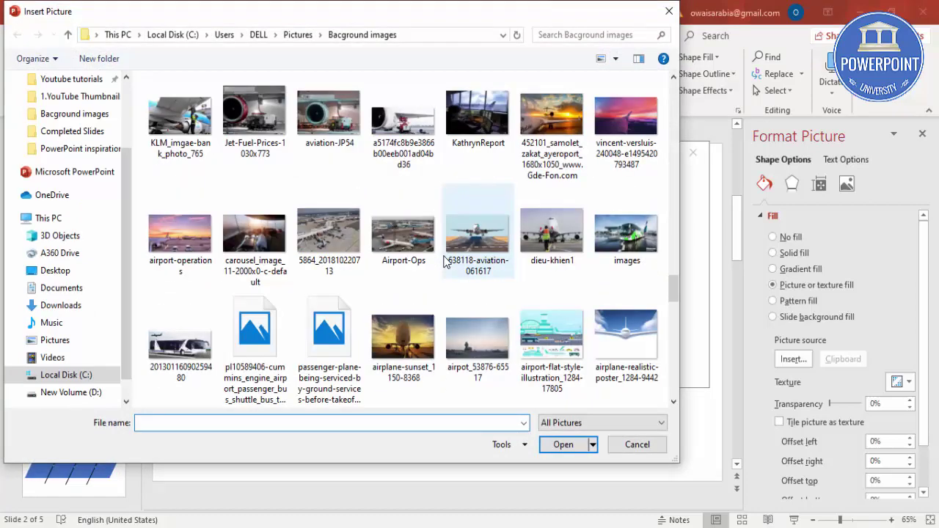
{"action": "scroll", "coordinate": [444, 262], "scroll_direction": "down", "scroll_amount": 2}
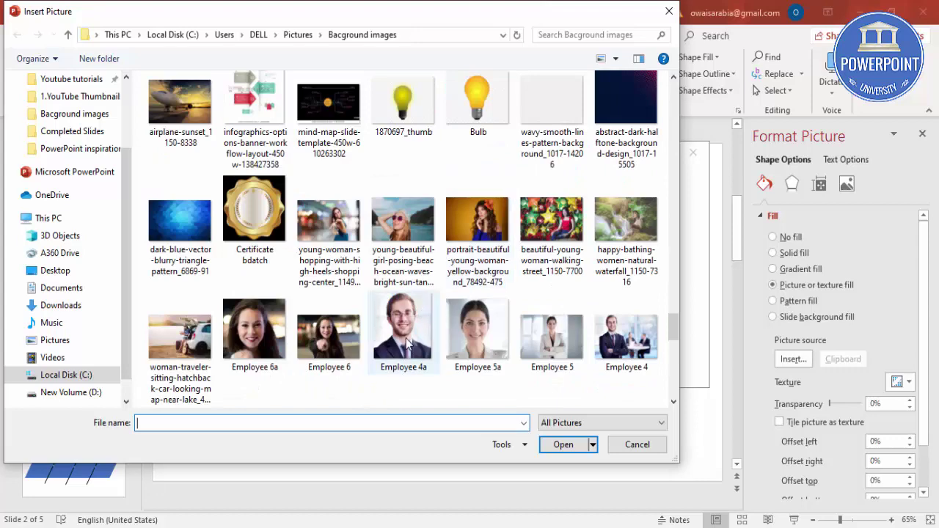
{"action": "double_click", "coordinate": [405, 339]}
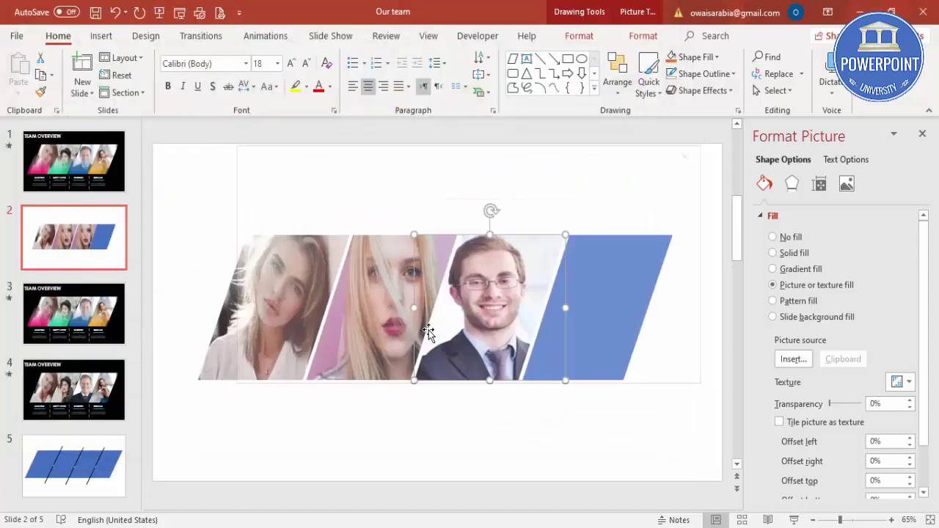
Fill the rightmost blue panel with the woman-in-hat street photo
{"action": "left_click", "coordinate": [625, 286]}
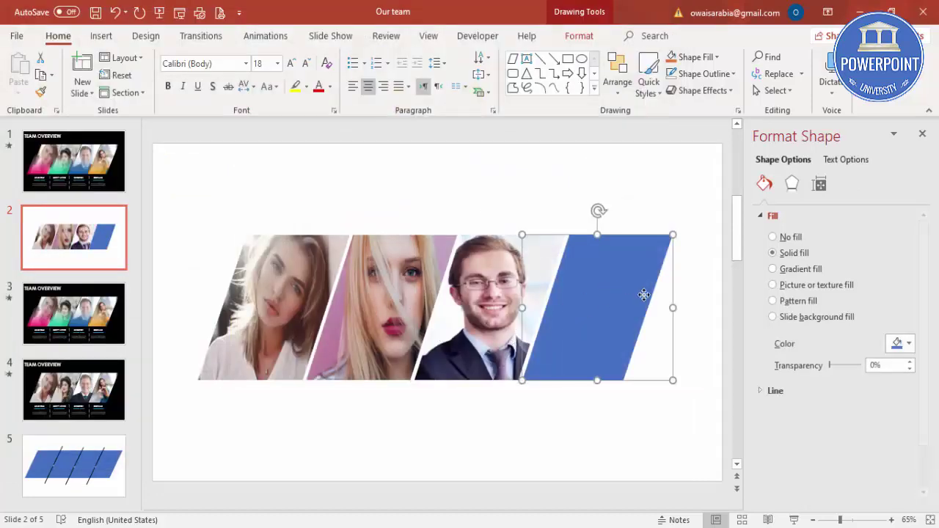
{"action": "left_click", "coordinate": [796, 286]}
{"action": "left_click", "coordinate": [792, 359]}
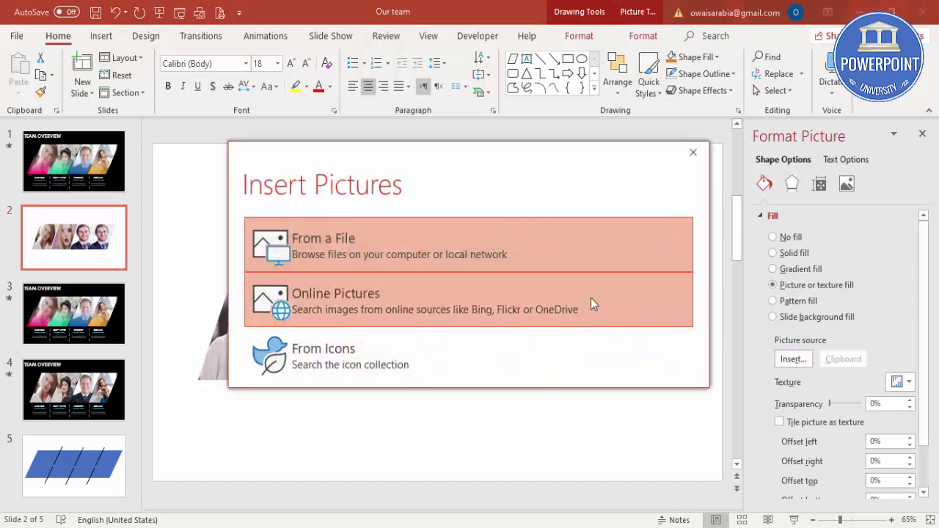
{"action": "left_click", "coordinate": [416, 267]}
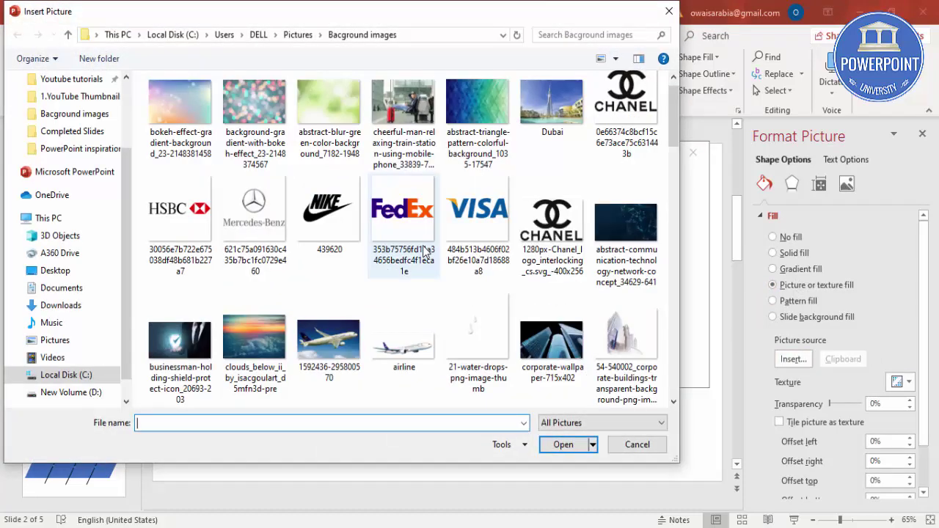
{"action": "scroll", "coordinate": [424, 252], "scroll_direction": "down", "scroll_amount": 15}
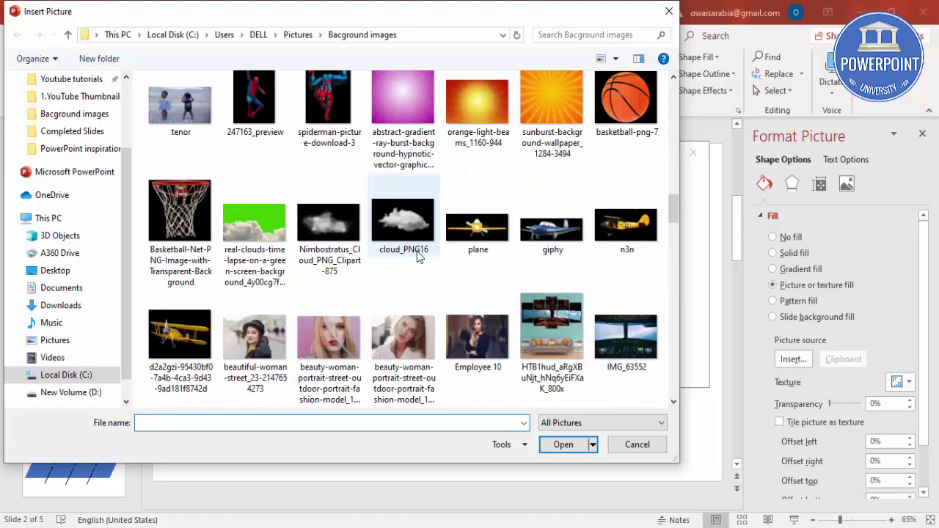
{"action": "double_click", "coordinate": [276, 333]}
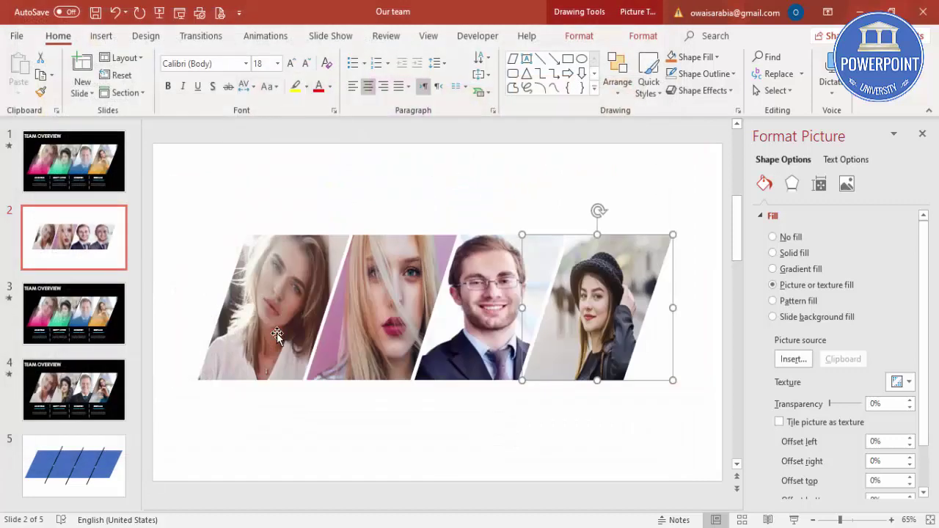
{"action": "left_click", "coordinate": [481, 319], "text": "shift"}
Apply the Inside: Bottom Right shadow preset to all four selected photos
{"action": "left_click", "coordinate": [400, 313], "text": "shift"}
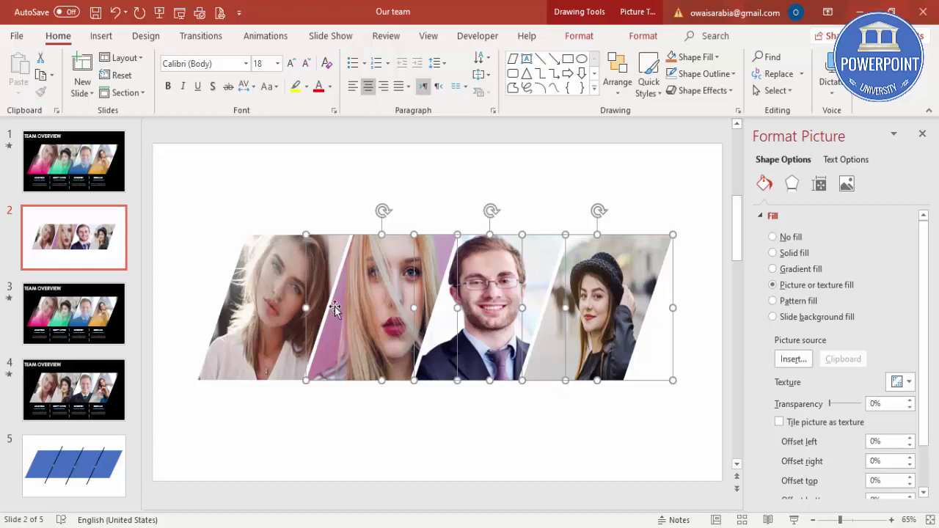
{"action": "left_click", "coordinate": [266, 307], "text": "shift"}
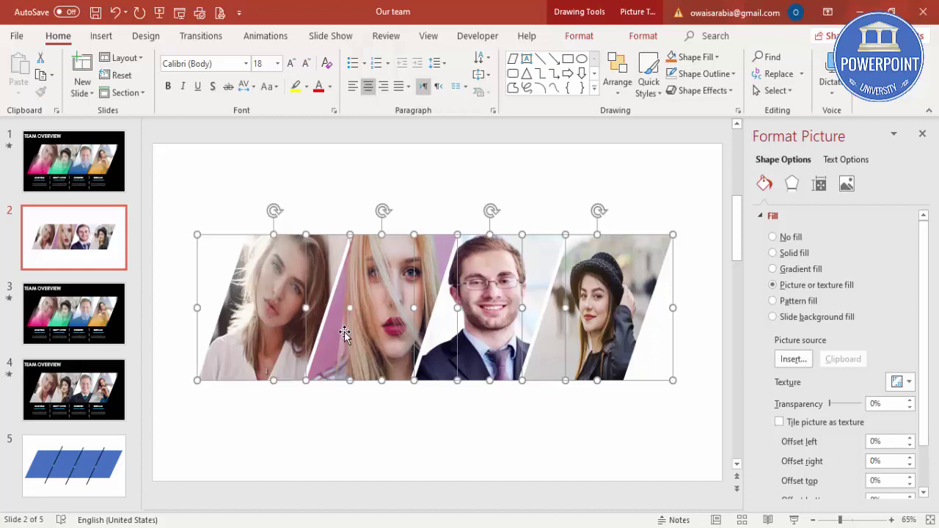
{"action": "left_click", "coordinate": [792, 183]}
{"action": "left_click", "coordinate": [809, 216]}
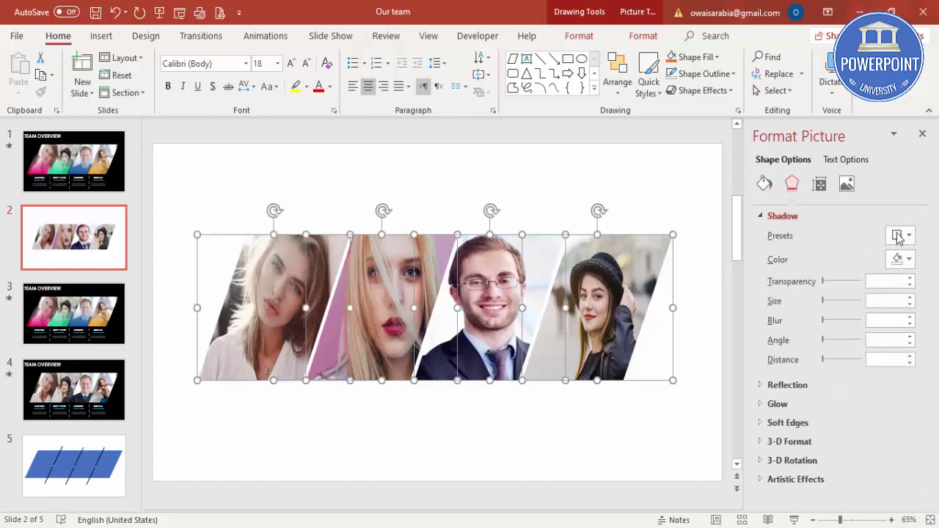
{"action": "left_click", "coordinate": [900, 235]}
{"action": "left_click_drag", "start_coordinate": [929, 302], "coordinate": [929, 394]}
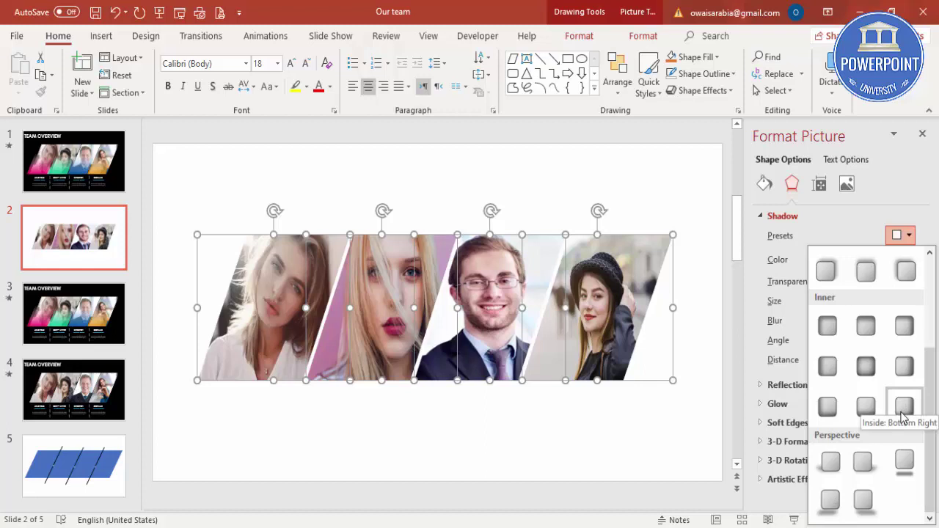
{"action": "left_click", "coordinate": [904, 406]}
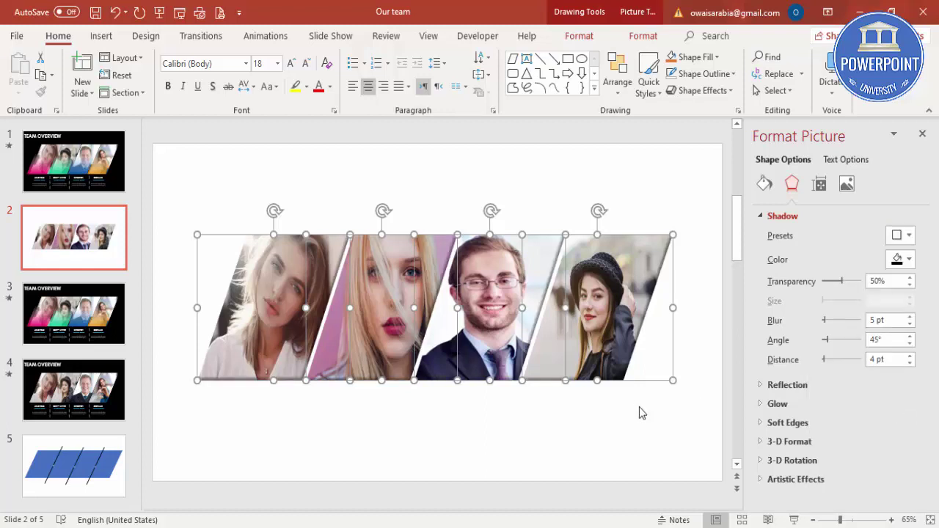
{"action": "left_click", "coordinate": [570, 421]}
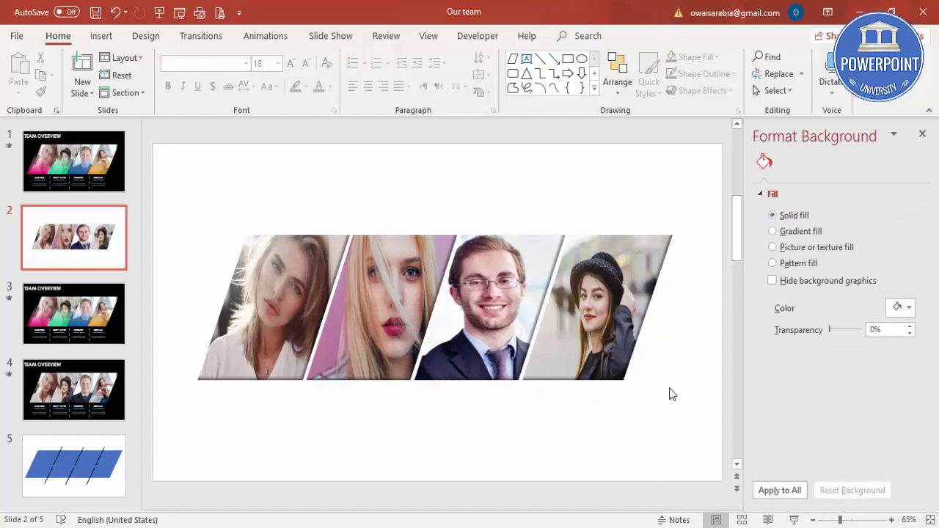
Set the slide background to black and nudge the four photos slightly upward
{"action": "left_click", "coordinate": [899, 308]}
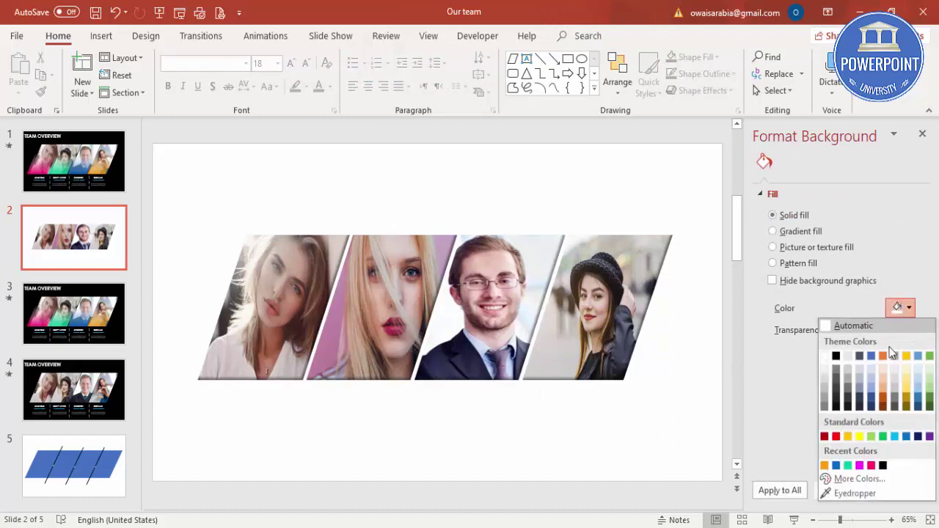
{"action": "left_click", "coordinate": [883, 465]}
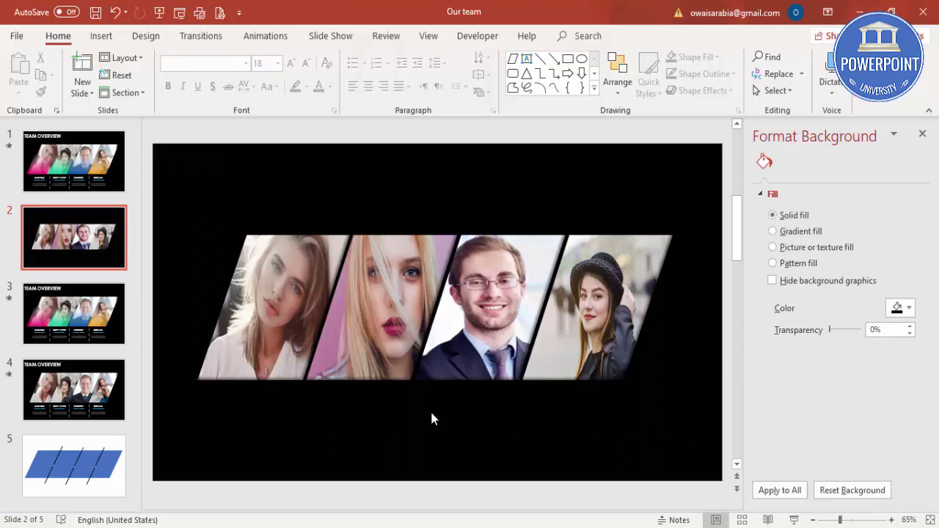
{"action": "left_click_drag", "start_coordinate": [204, 211], "coordinate": [755, 497]}
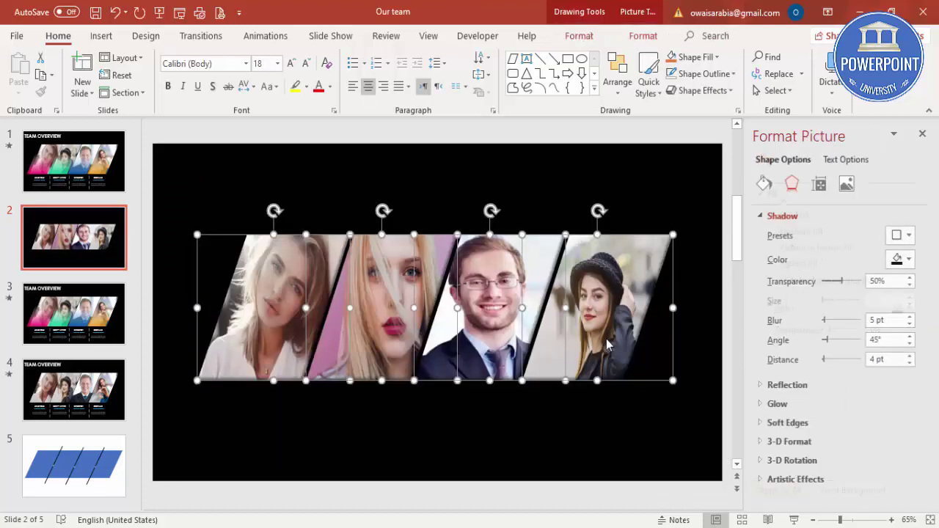
{"action": "left_click_drag", "start_coordinate": [601, 332], "coordinate": [599, 327]}
{"action": "left_click", "coordinate": [529, 407]}
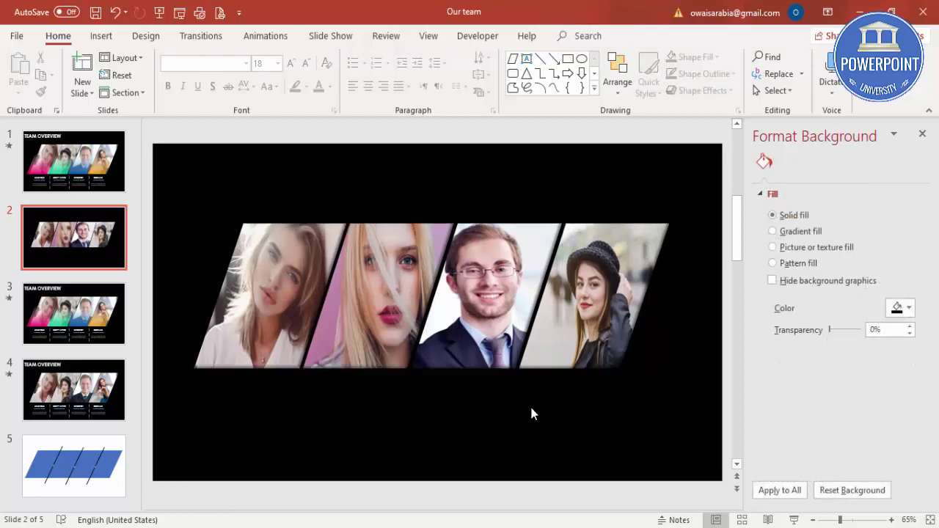
{"action": "left_click", "coordinate": [285, 259]}
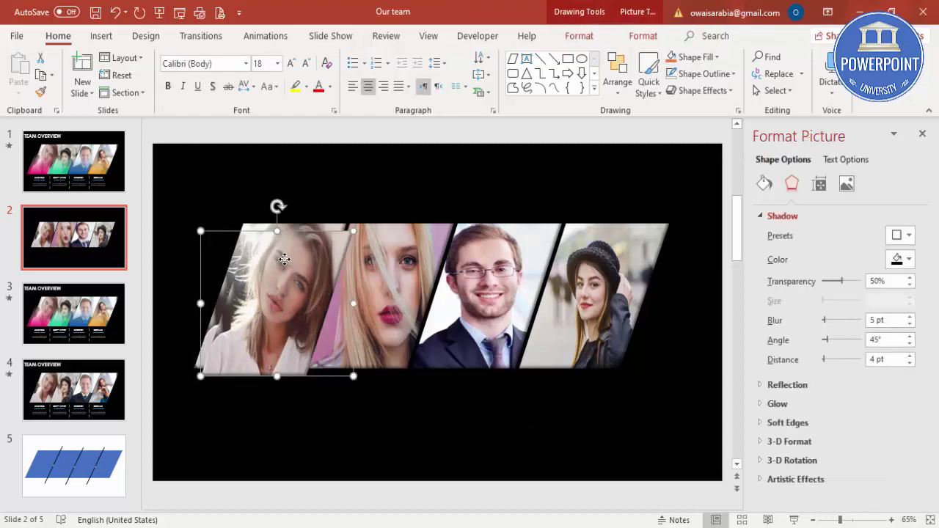
Change the lifted first shape to a two-stop gradient fill with a magenta right stop
{"action": "left_click_drag", "start_coordinate": [285, 260], "coordinate": [344, 193]}
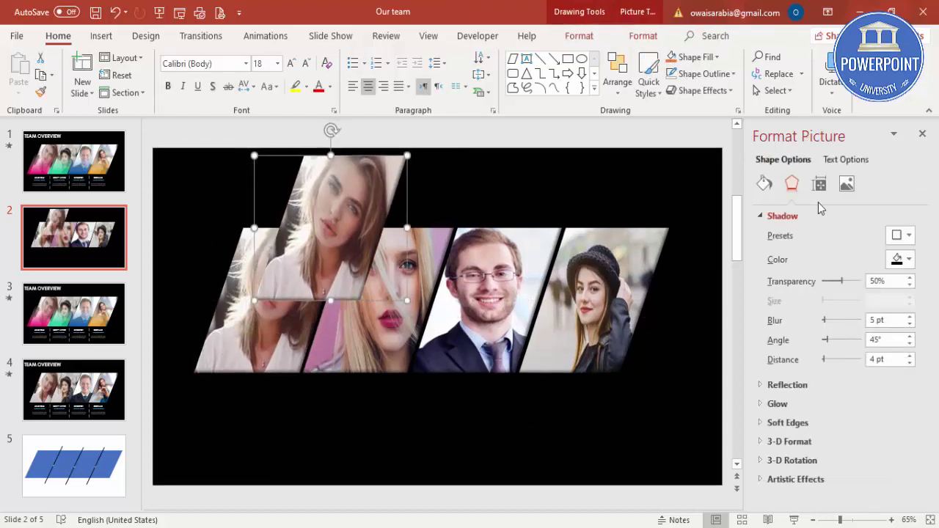
{"action": "left_click", "coordinate": [764, 184]}
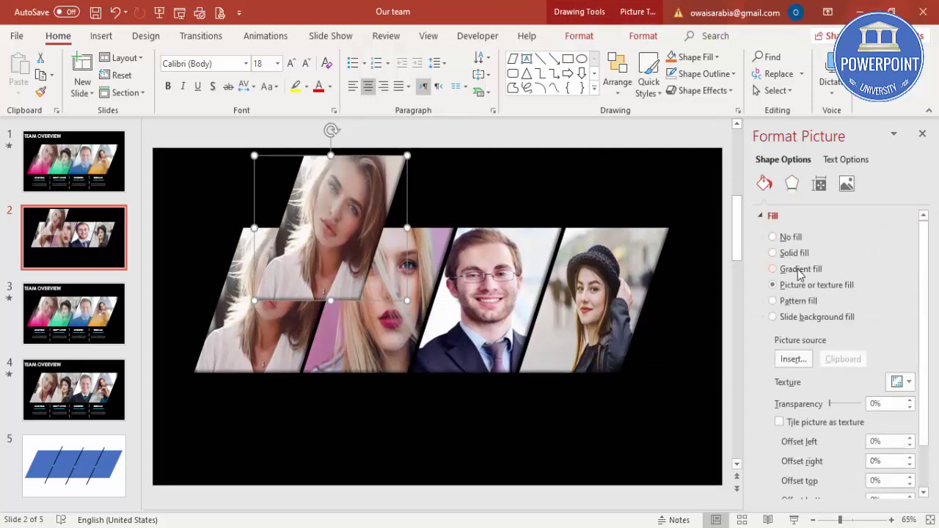
{"action": "left_click", "coordinate": [772, 269]}
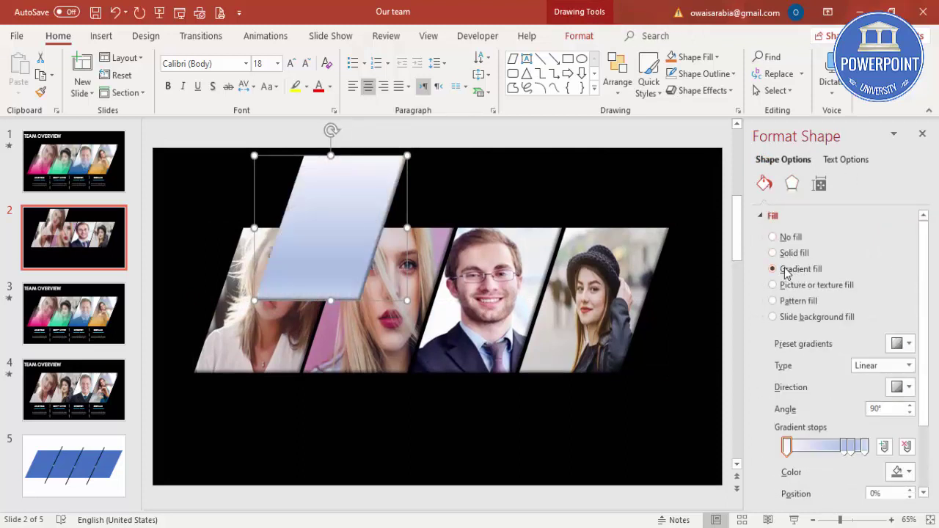
{"action": "left_click", "coordinate": [849, 446]}
{"action": "left_click", "coordinate": [907, 446]}
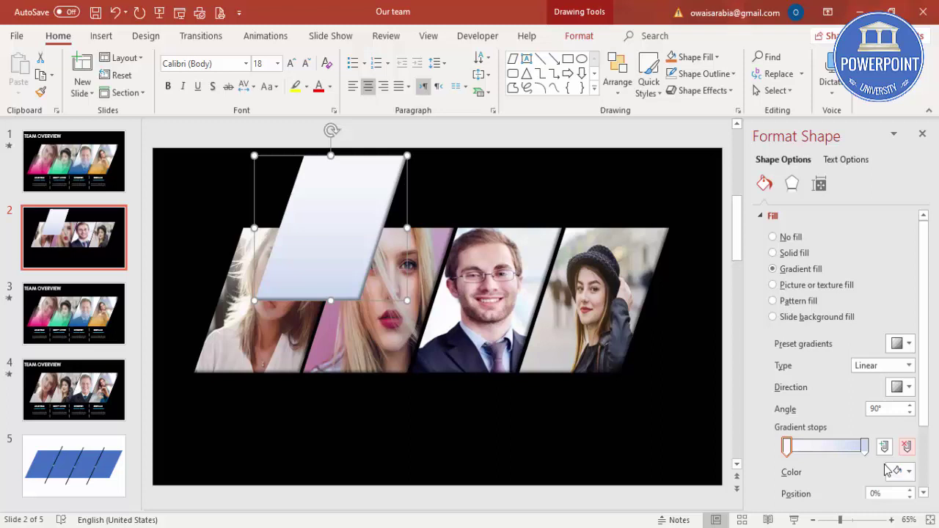
{"action": "left_click", "coordinate": [865, 446]}
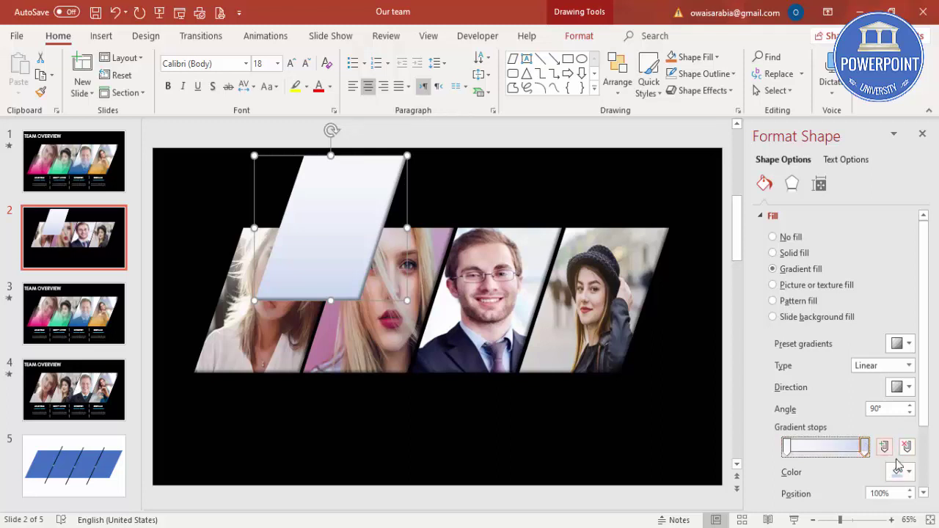
{"action": "left_click", "coordinate": [902, 471]}
{"action": "left_click", "coordinate": [876, 444]}
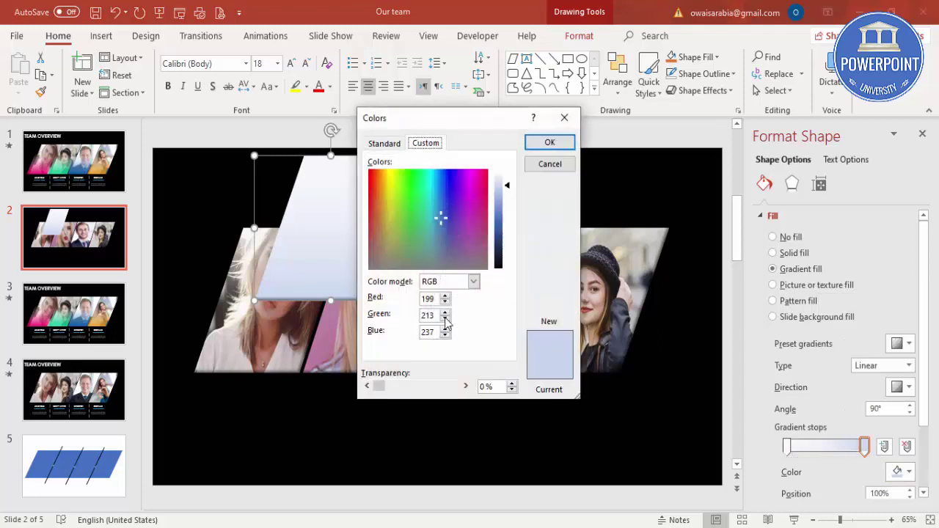
{"action": "left_click", "coordinate": [382, 146]}
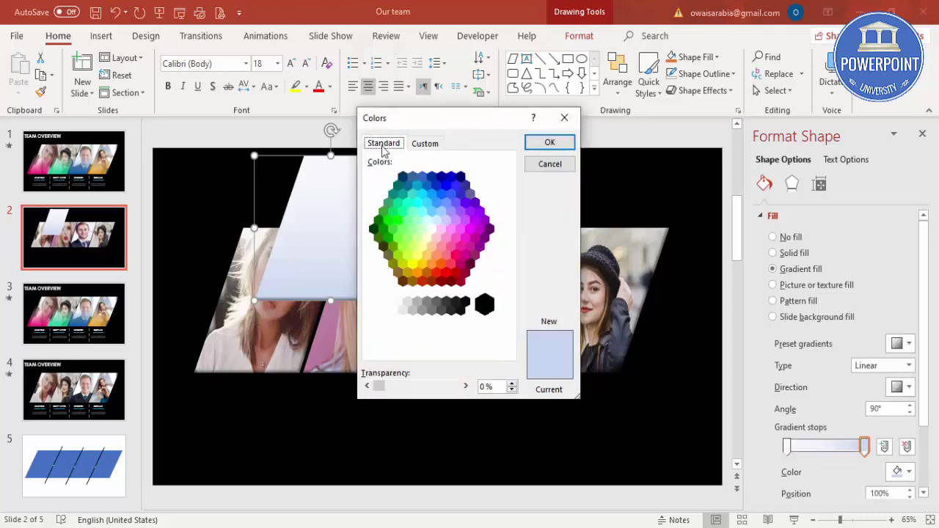
{"action": "left_click", "coordinate": [467, 232]}
{"action": "left_click", "coordinate": [546, 143]}
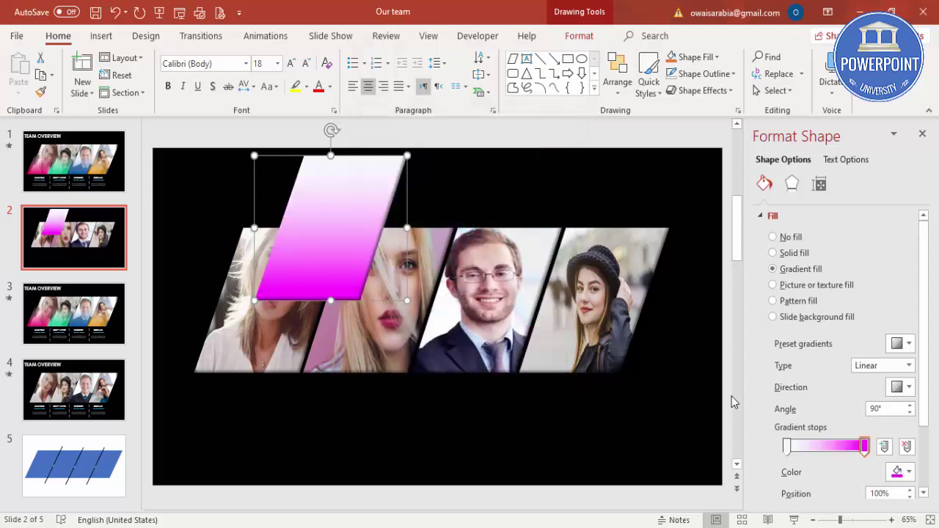
Make the left stop white at 100% transparency, the magenta stop 61%, and place it over photo one
{"action": "left_click", "coordinate": [787, 446]}
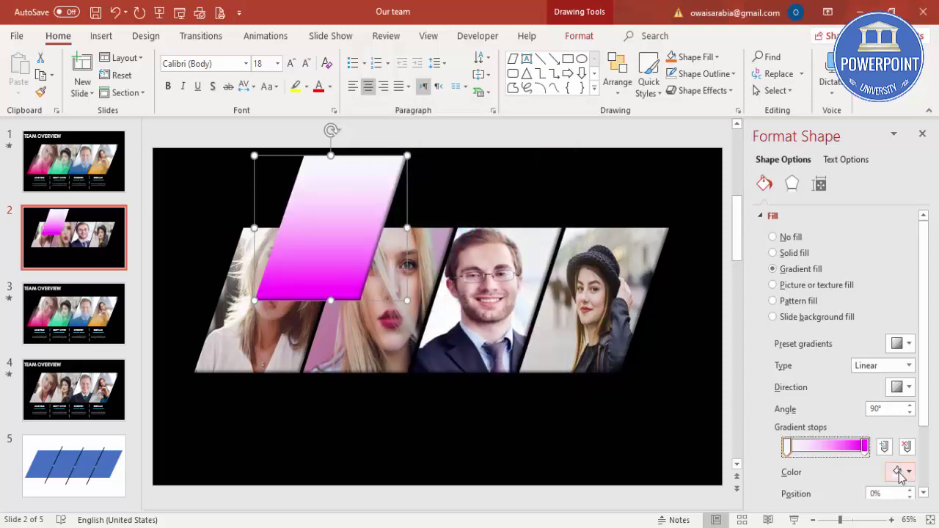
{"action": "left_click", "coordinate": [902, 471]}
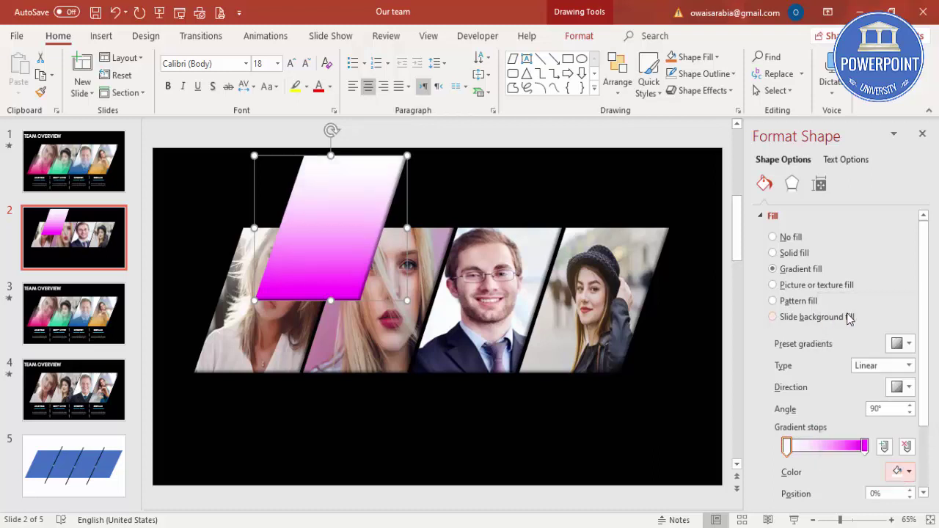
{"action": "left_click", "coordinate": [824, 317]}
{"action": "scroll", "coordinate": [923, 295], "scroll_direction": "down", "scroll_amount": 2}
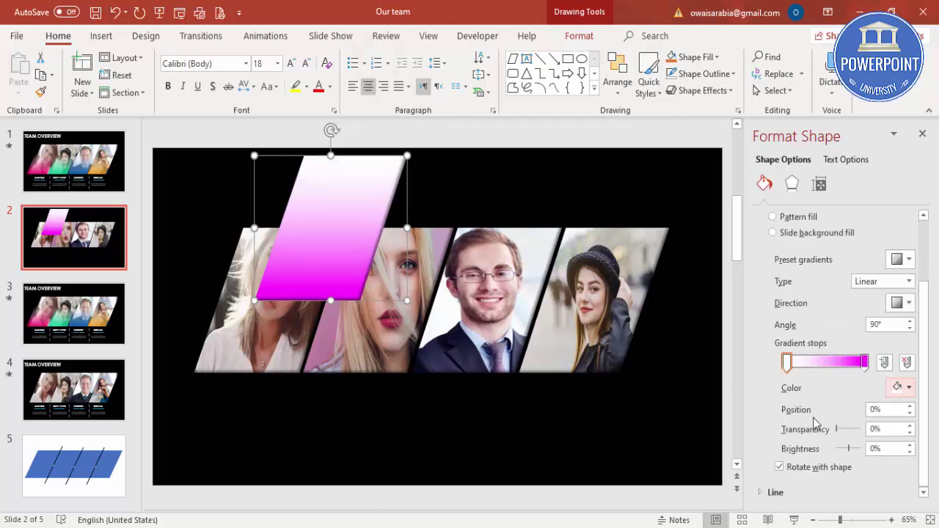
{"action": "left_click_drag", "start_coordinate": [836, 433], "coordinate": [865, 430]}
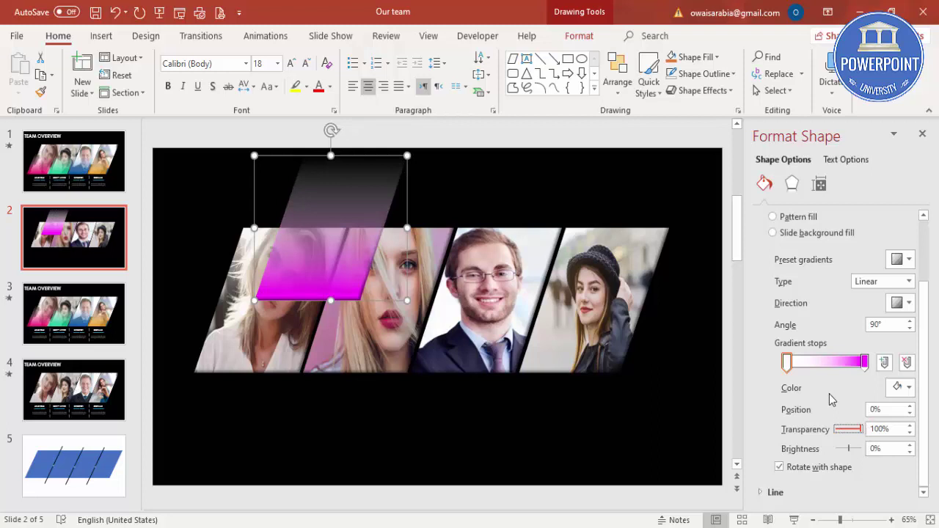
{"action": "left_click", "coordinate": [865, 362]}
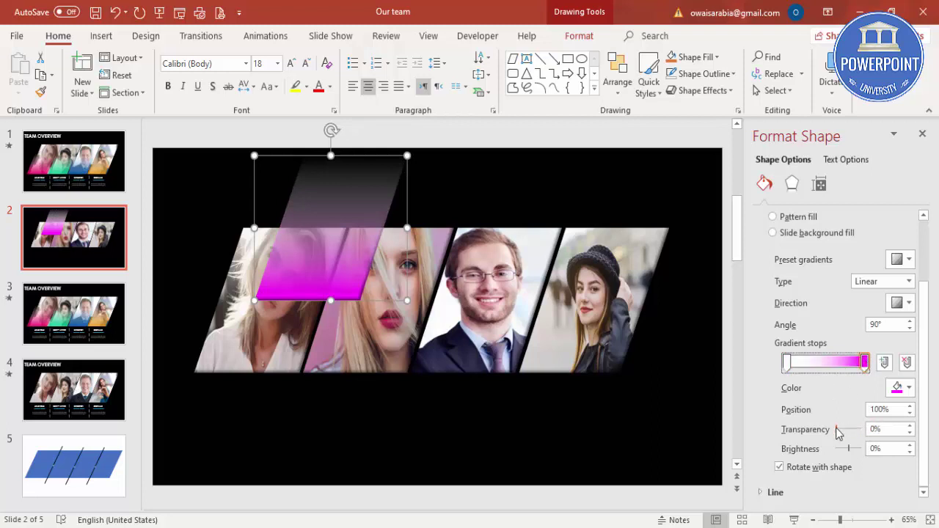
{"action": "left_click", "coordinate": [837, 433]}
{"action": "left_click_drag", "start_coordinate": [841, 433], "coordinate": [849, 430]}
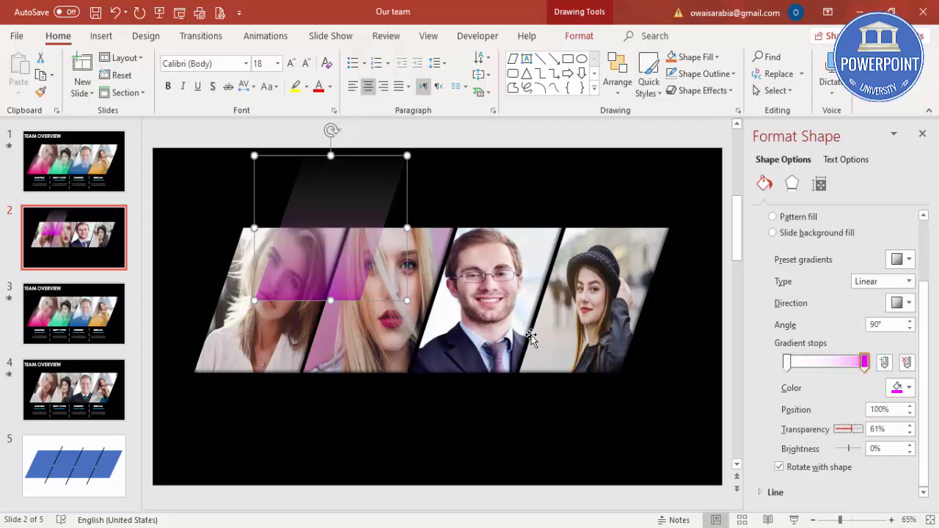
{"action": "left_click_drag", "start_coordinate": [313, 283], "coordinate": [260, 331]}
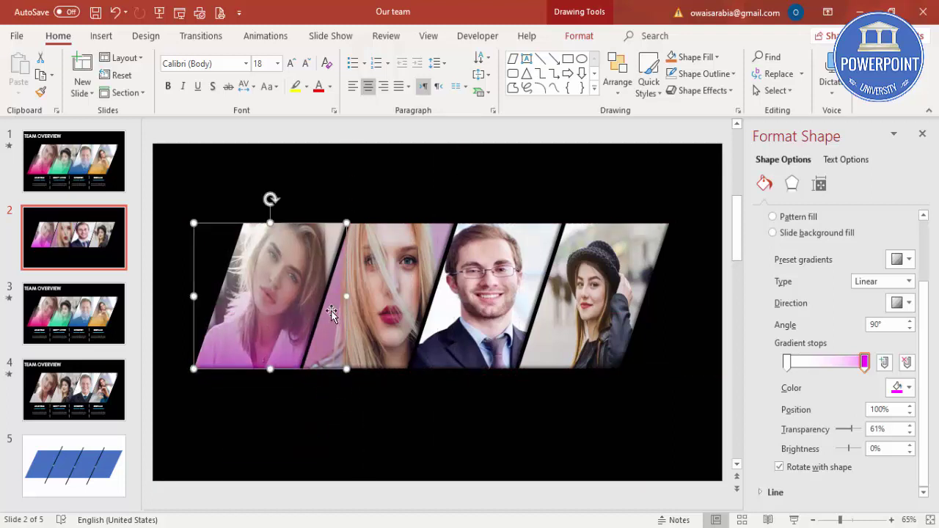
Turn the second photo's overlay into a gradient fill with an orange end stop, fading toward the top
{"action": "left_click", "coordinate": [362, 310]}
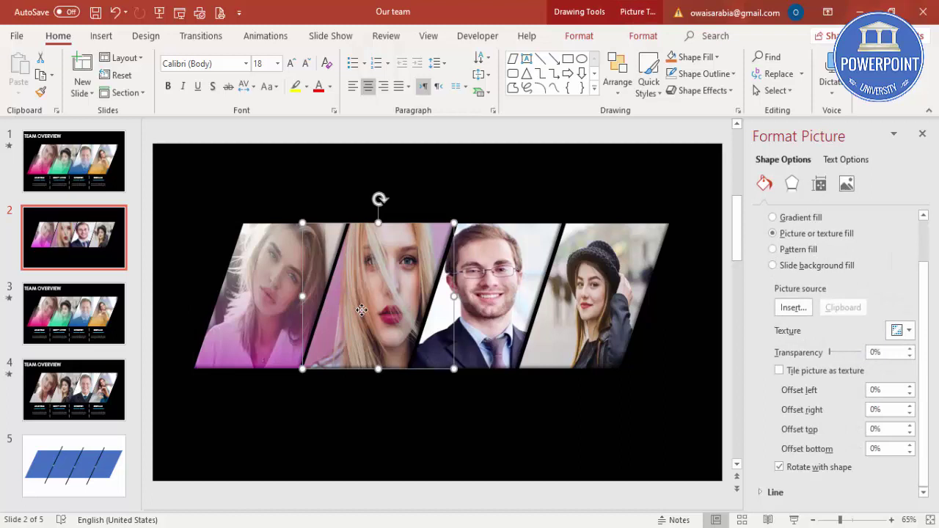
{"action": "left_click_drag", "start_coordinate": [361, 309], "coordinate": [421, 260]}
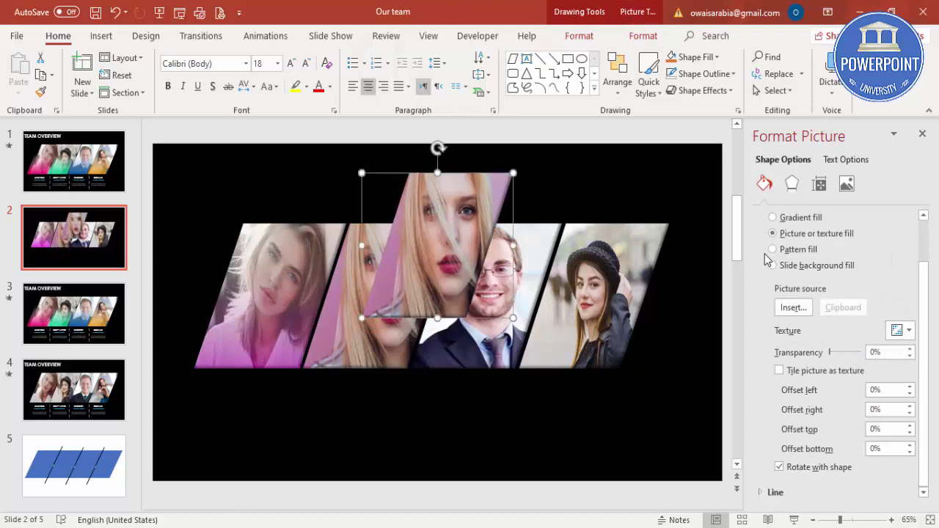
{"action": "left_click", "coordinate": [774, 218]}
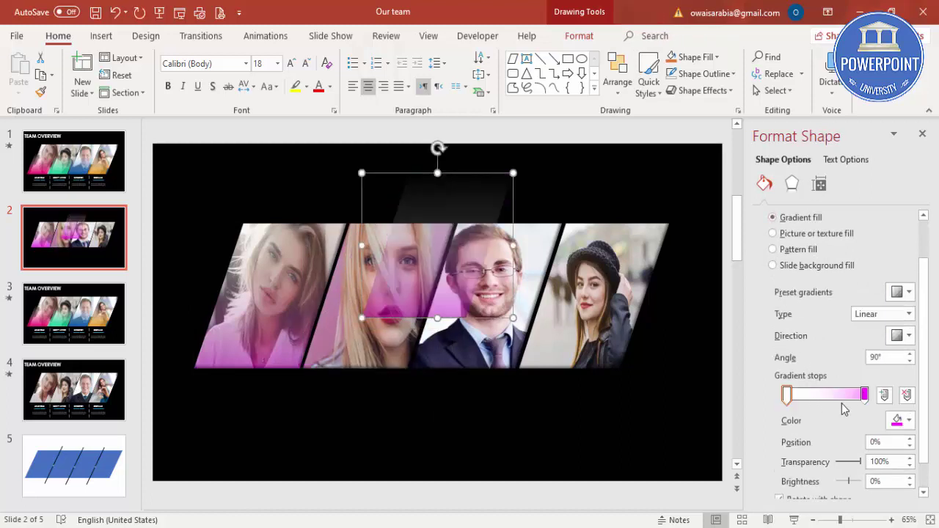
{"action": "left_click", "coordinate": [864, 400]}
{"action": "left_click", "coordinate": [899, 420]}
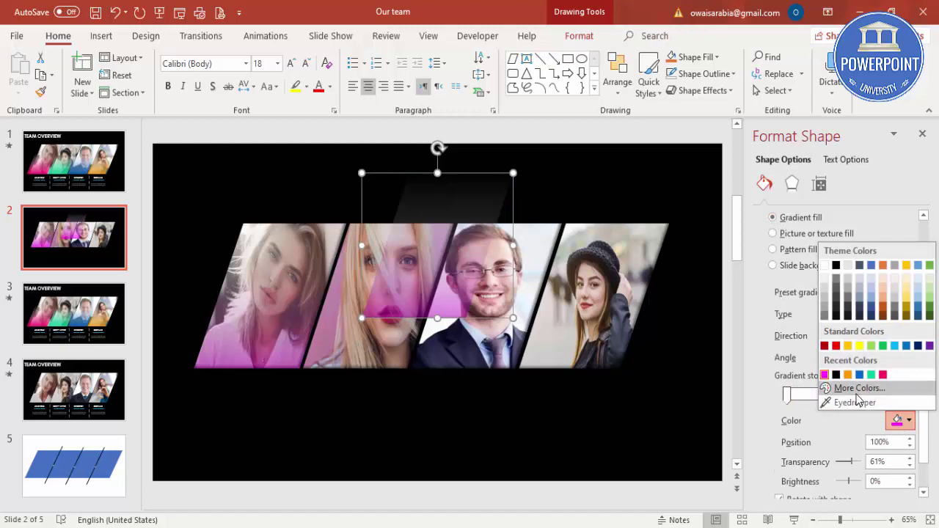
{"action": "left_click", "coordinate": [844, 386]}
{"action": "left_click", "coordinate": [417, 273]}
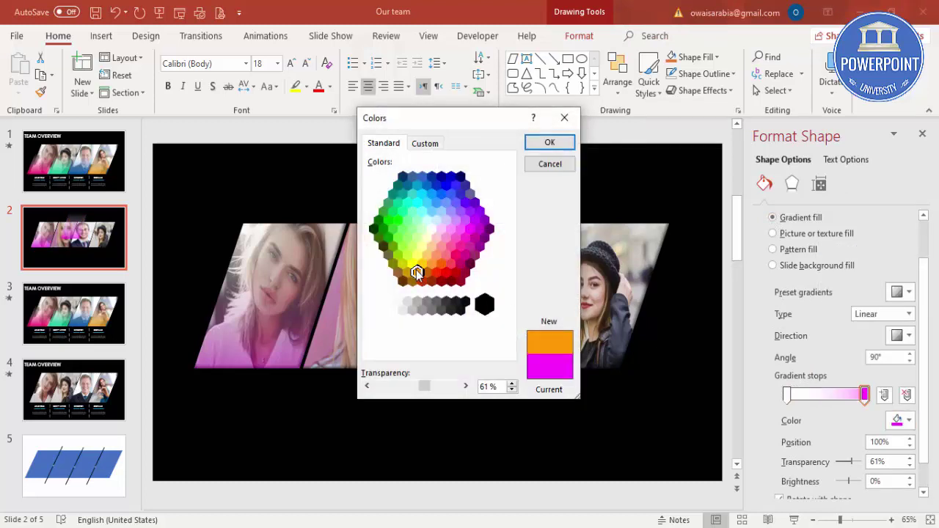
{"action": "left_click", "coordinate": [556, 143]}
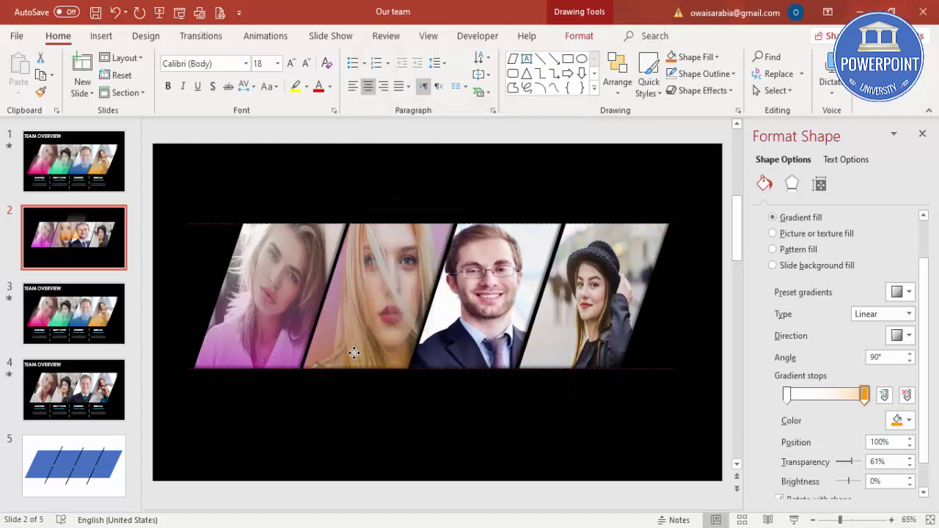
{"action": "left_click", "coordinate": [459, 412]}
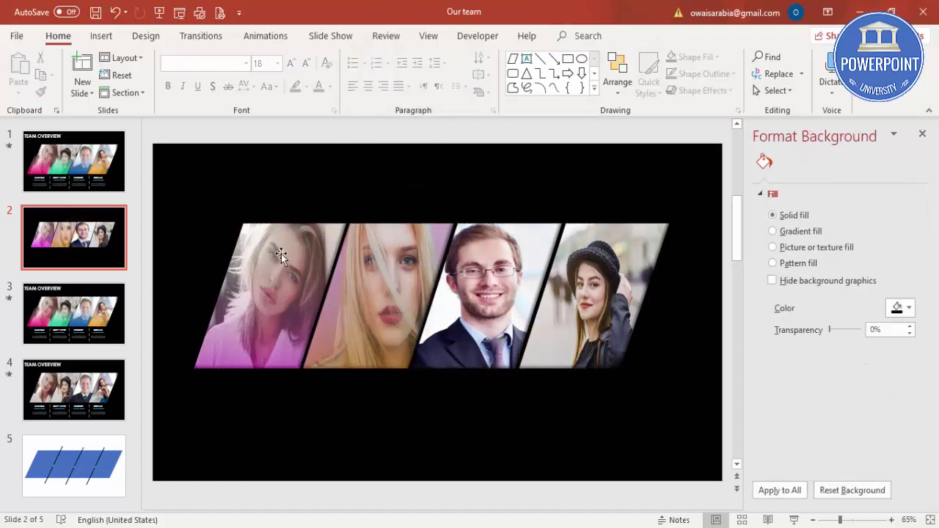
{"action": "left_click_drag", "start_coordinate": [163, 193], "coordinate": [354, 445]}
{"action": "left_click_drag", "start_coordinate": [167, 159], "coordinate": [382, 470]}
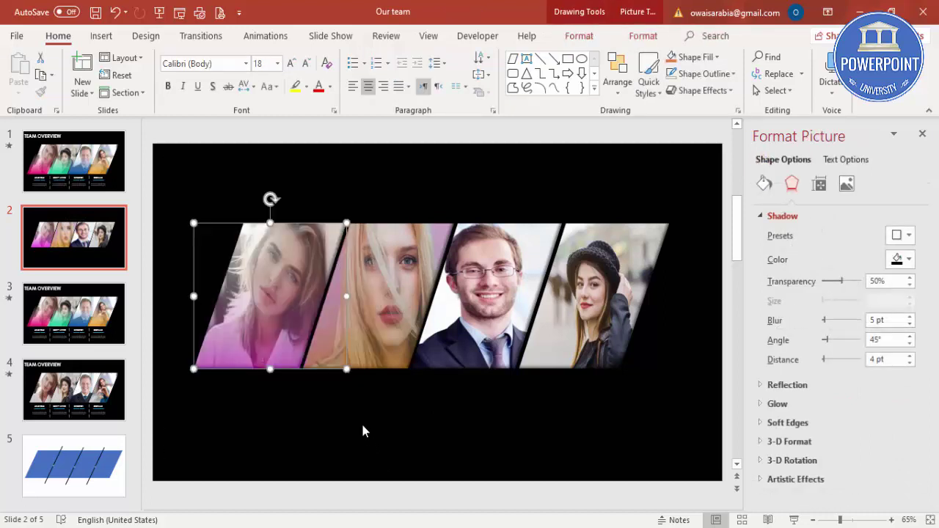
{"action": "mouse_move", "coordinate": [168, 154]}
{"action": "left_mouse_down"}
{"action": "mouse_move", "coordinate": [361, 443]}
{"action": "mouse_move", "coordinate": [401, 479]}
{"action": "left_mouse_up"}
{"action": "left_click_drag", "start_coordinate": [273, 321], "coordinate": [248, 359]}
{"action": "key", "text": "ctrl+z"}
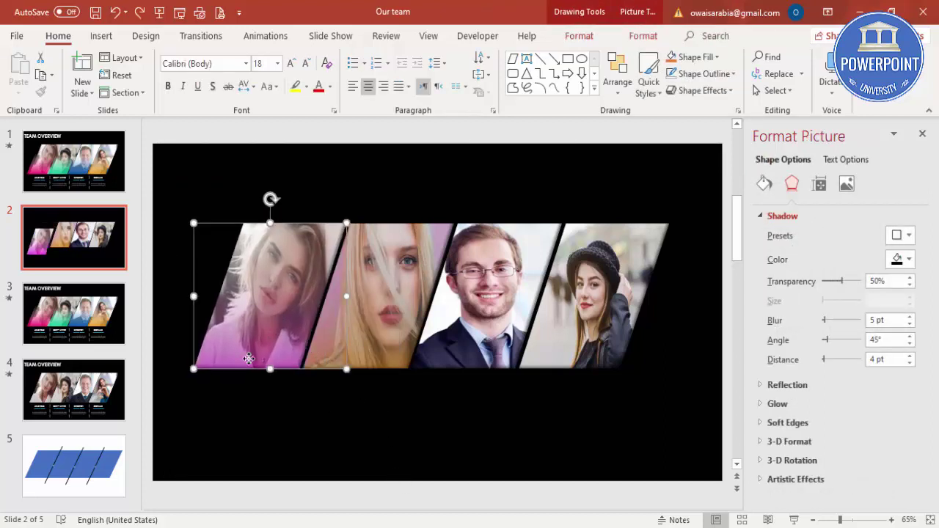
{"action": "key", "text": "ctrl+z"}
{"action": "left_click", "coordinate": [312, 433]}
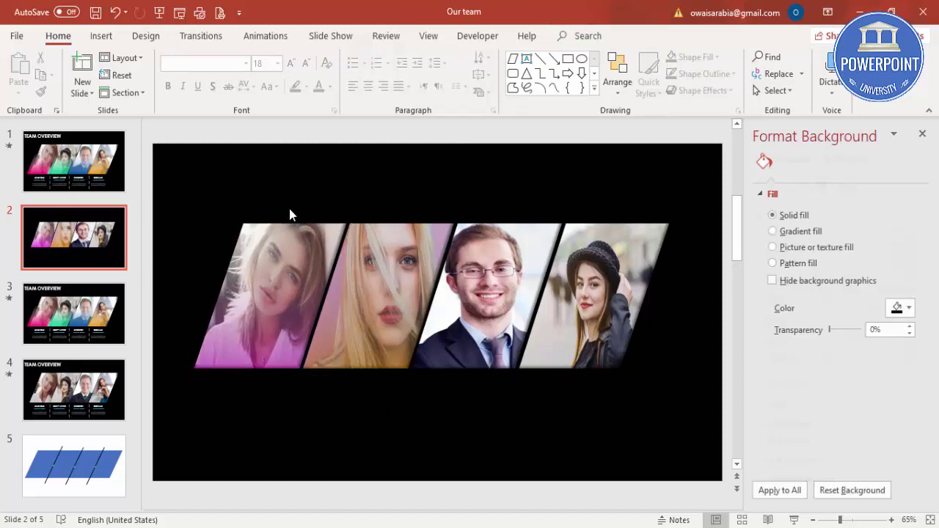
{"action": "left_click_drag", "start_coordinate": [281, 156], "coordinate": [501, 497]}
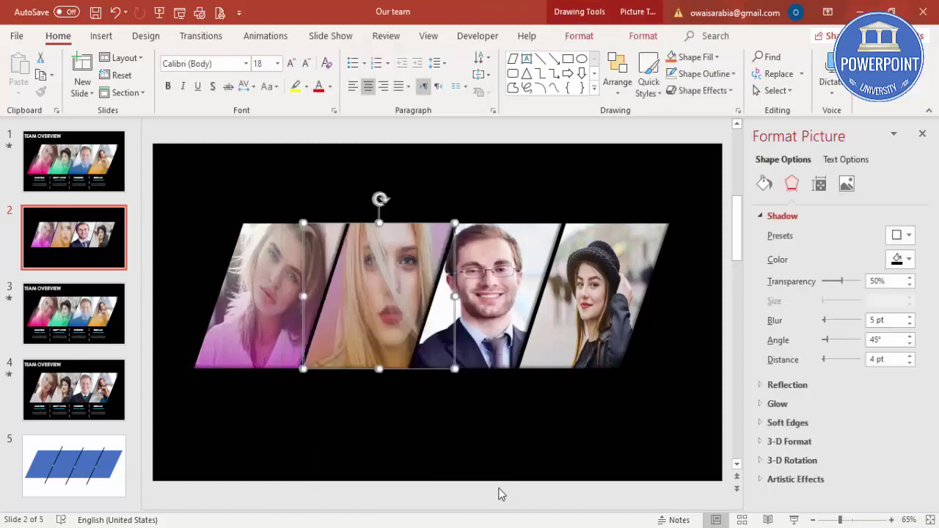
{"action": "left_click", "coordinate": [458, 484]}
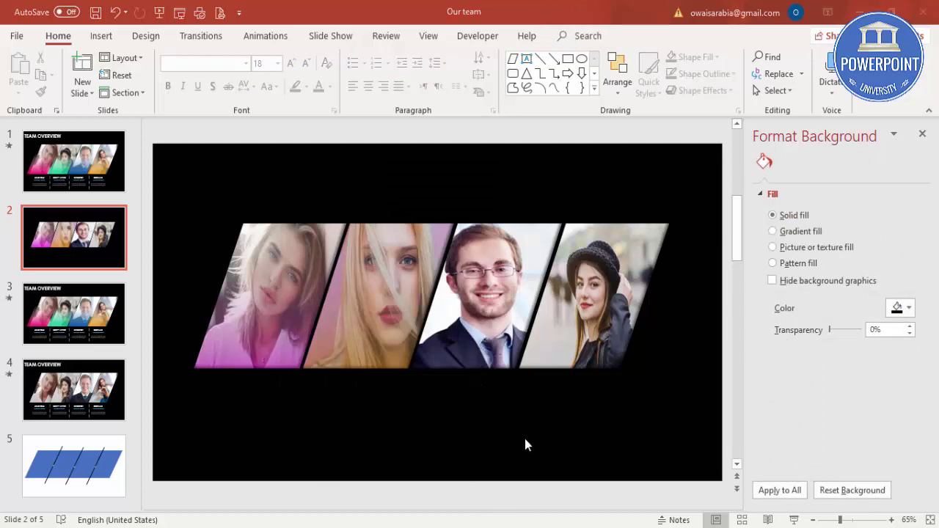
Draw a vertical line below the first photo and make it white and dashed
{"action": "left_click", "coordinate": [101, 35]}
{"action": "left_click", "coordinate": [219, 71]}
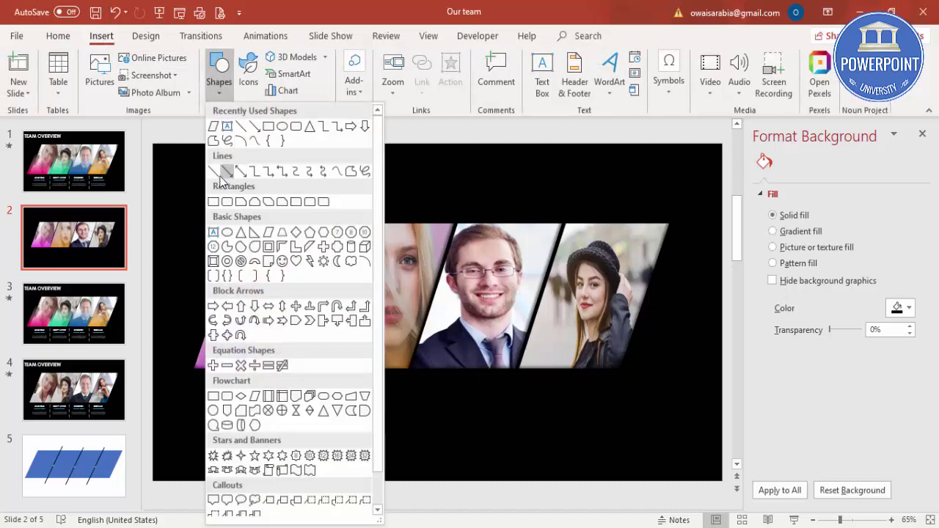
{"action": "left_click", "coordinate": [214, 165]}
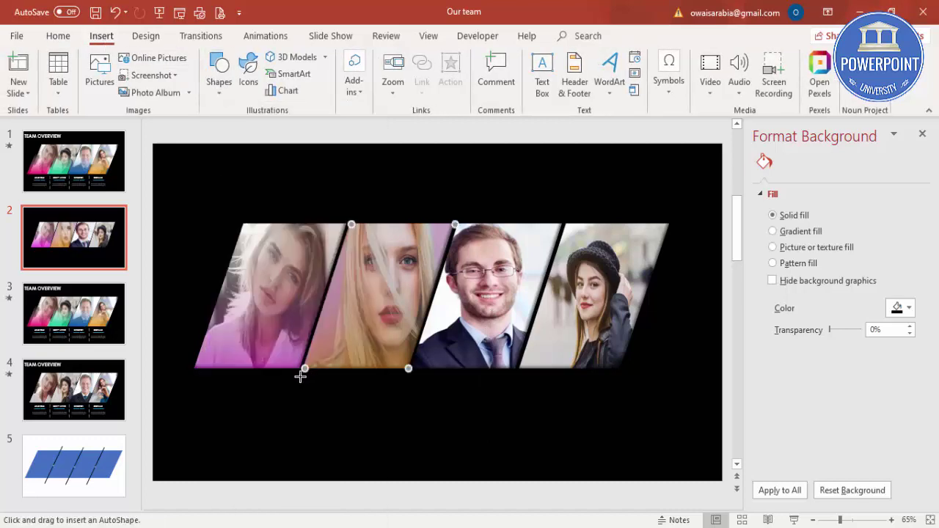
{"action": "left_click_drag", "start_coordinate": [301, 377], "coordinate": [303, 460]}
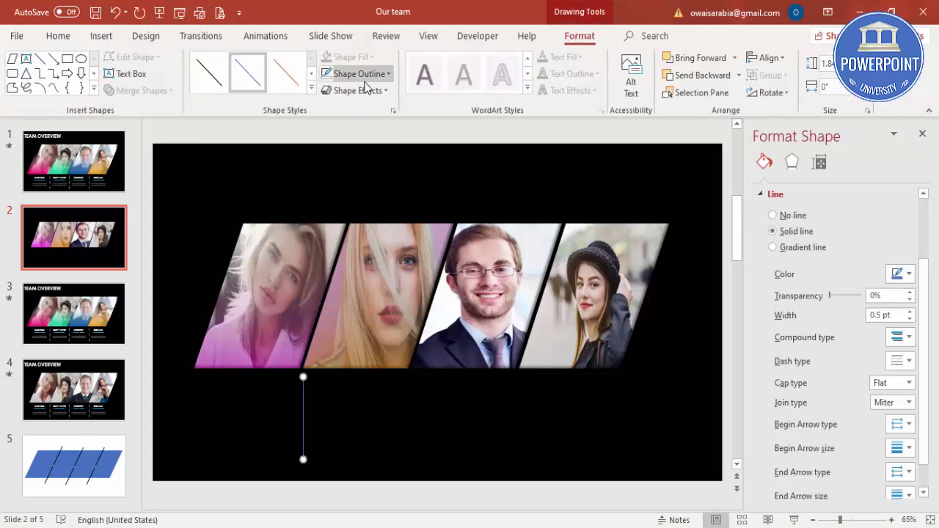
{"action": "left_click", "coordinate": [358, 74]}
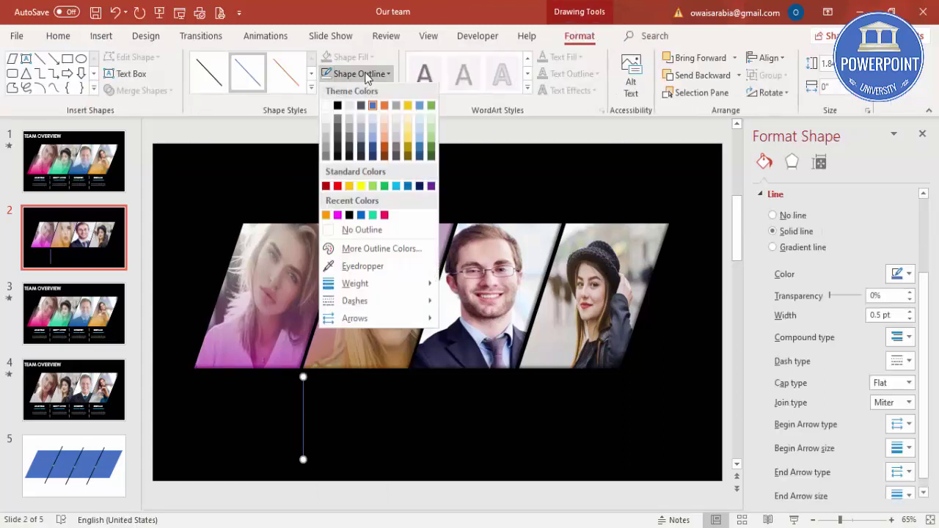
{"action": "left_click", "coordinate": [327, 108]}
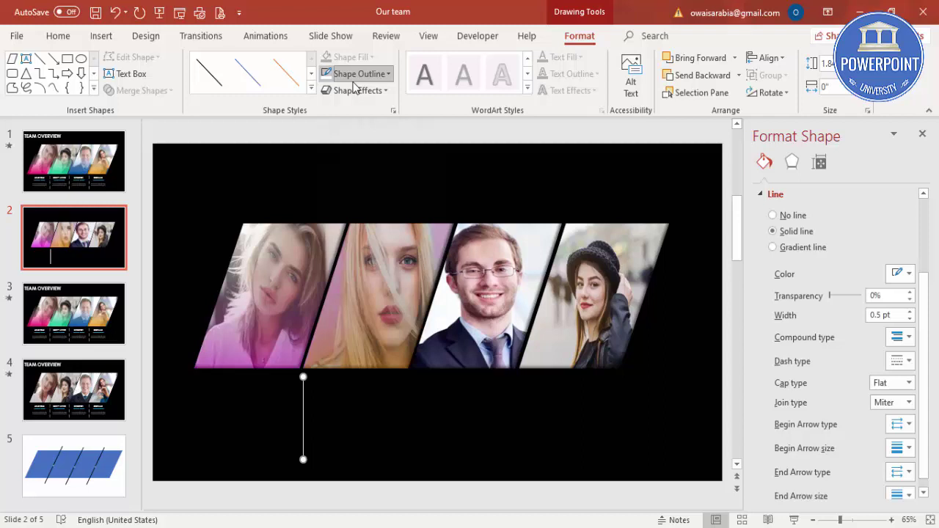
{"action": "left_click", "coordinate": [355, 77]}
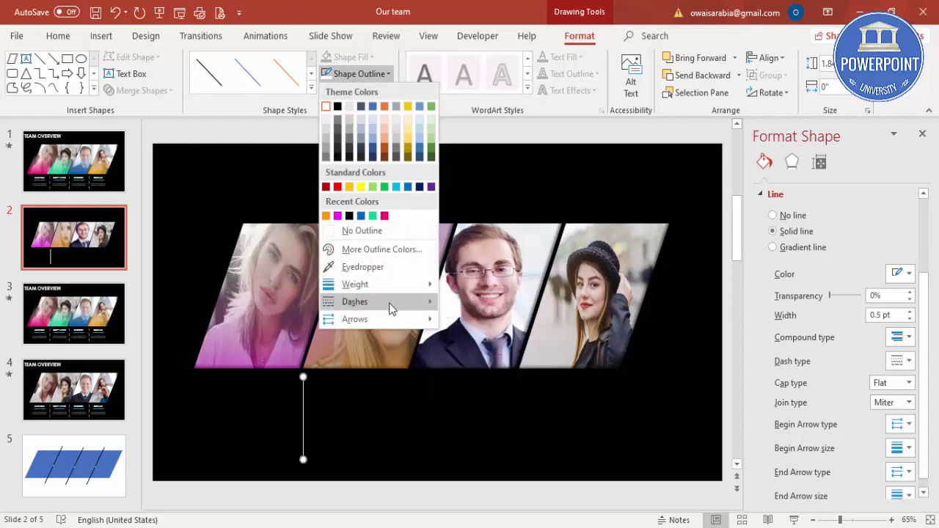
{"action": "mouse_move", "coordinate": [391, 309]}
{"action": "left_click", "coordinate": [471, 338]}
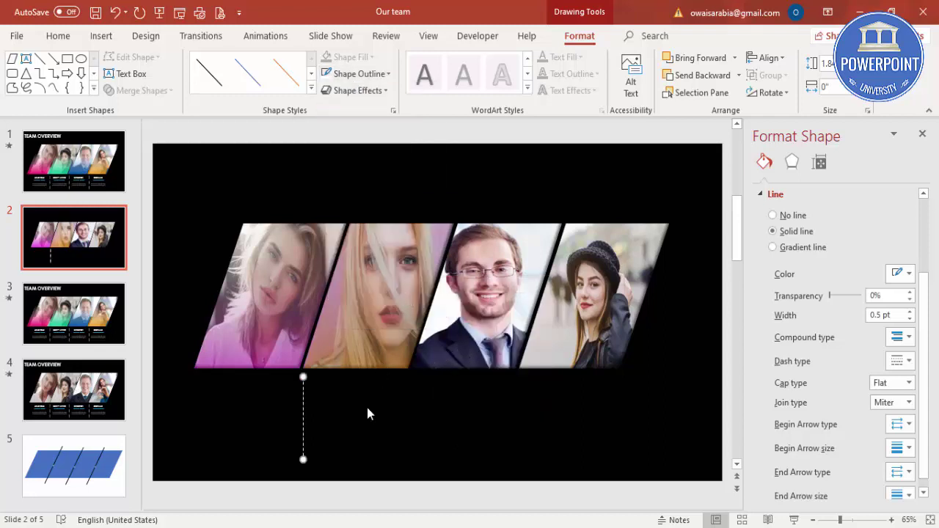
Duplicate the dashed line twice, spacing the copies evenly to the right
{"action": "key", "text": "ctrl+d"}
{"action": "left_click_drag", "start_coordinate": [327, 414], "coordinate": [411, 409]}
{"action": "key", "text": "ctrl+d"}
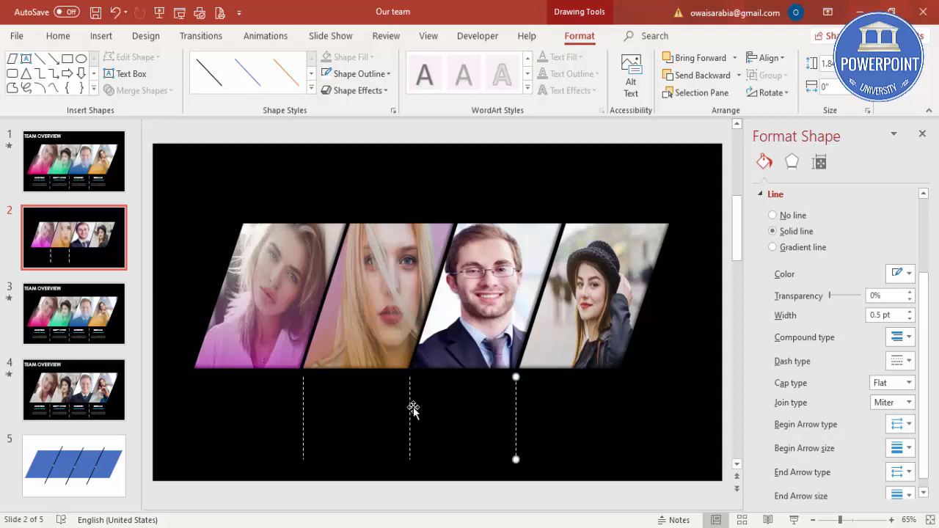
{"action": "left_click", "coordinate": [194, 408]}
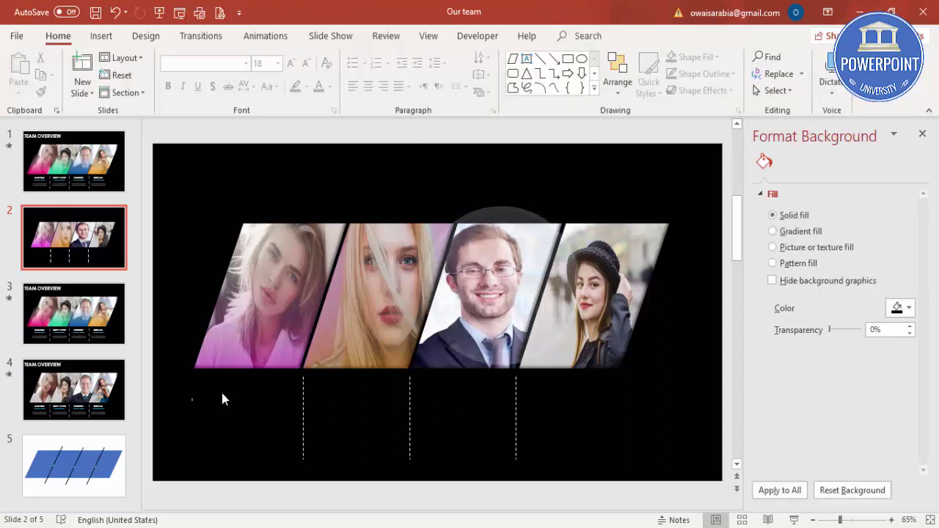
Add a white text box below the first photo reading ACTRESS
{"action": "left_click", "coordinate": [101, 36]}
{"action": "left_click", "coordinate": [544, 71]}
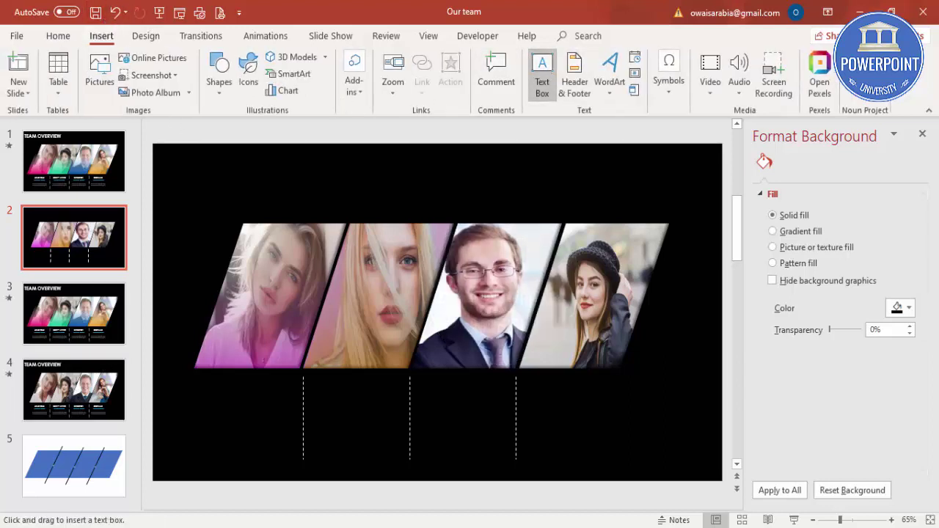
{"action": "left_click_drag", "start_coordinate": [193, 376], "coordinate": [283, 408]}
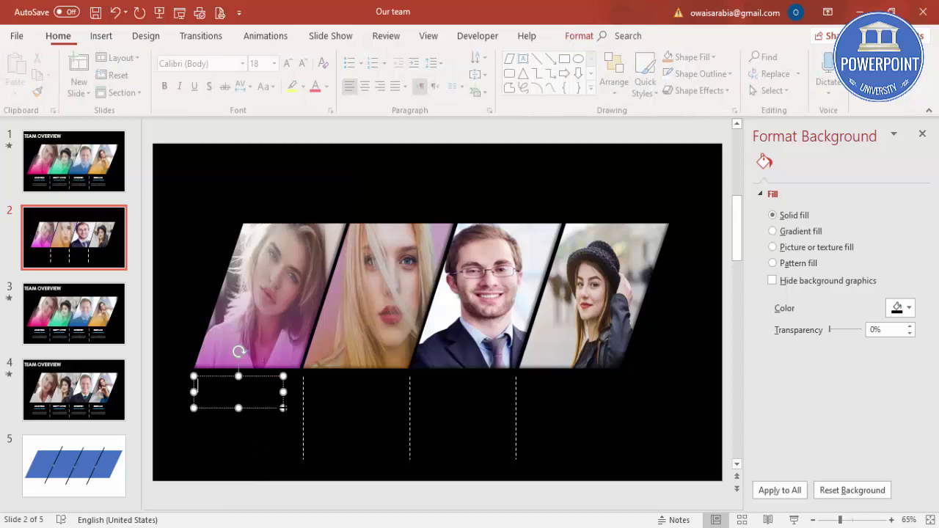
{"action": "left_click", "coordinate": [334, 92]}
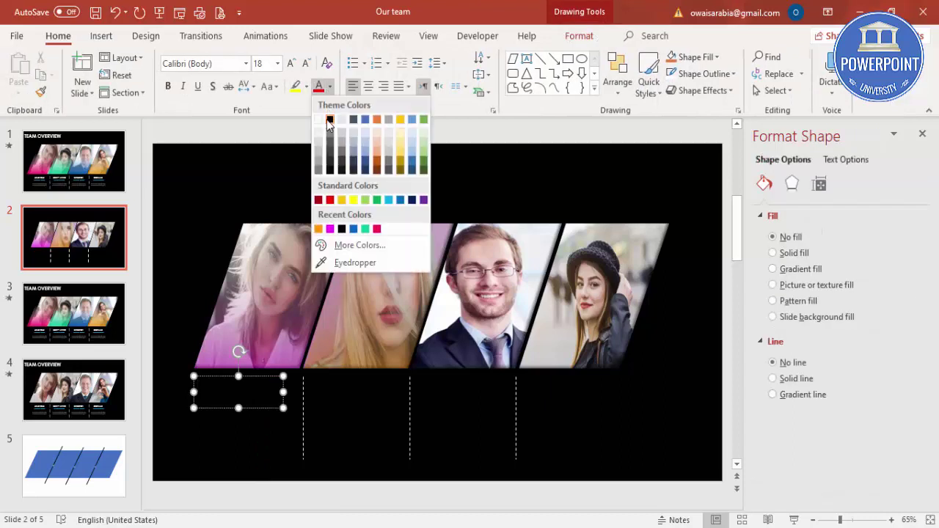
{"action": "left_click", "coordinate": [319, 116]}
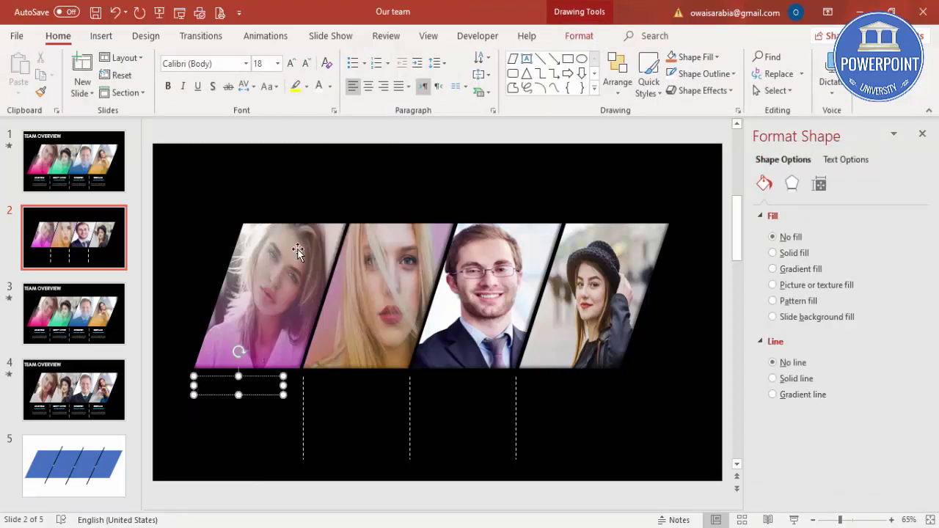
{"action": "type", "text": "RE"}
{"action": "key", "text": "BackSpace"}
{"action": "key", "text": "BackSpace"}
{"action": "key", "text": "BackSpace"}
{"action": "key", "text": "BackSpace"}
{"action": "type", "text": "ACTR"}
{"action": "key", "text": "BackSpace"}
{"action": "type", "text": "TRESS"}
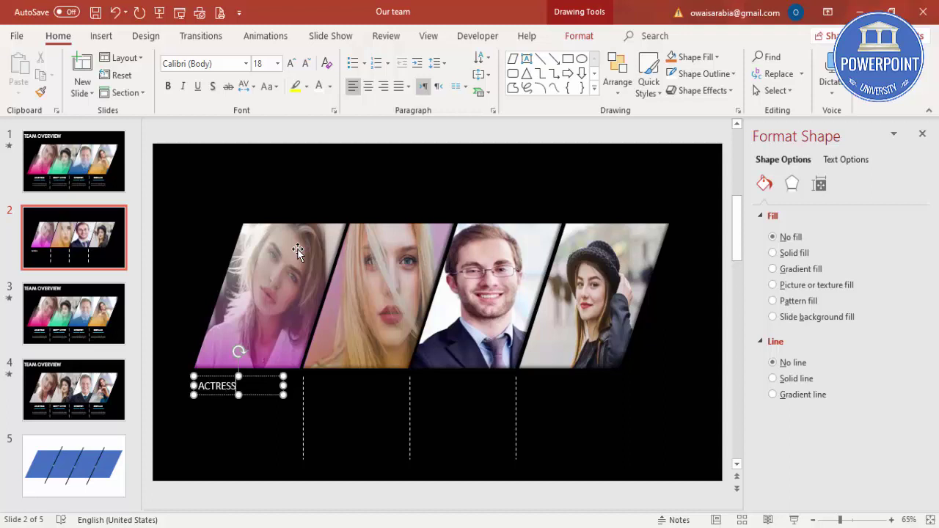
Centre the ACTRESS label, set it in Century Gothic, and duplicate it
{"action": "left_click", "coordinate": [261, 387]}
{"action": "left_click", "coordinate": [368, 86]}
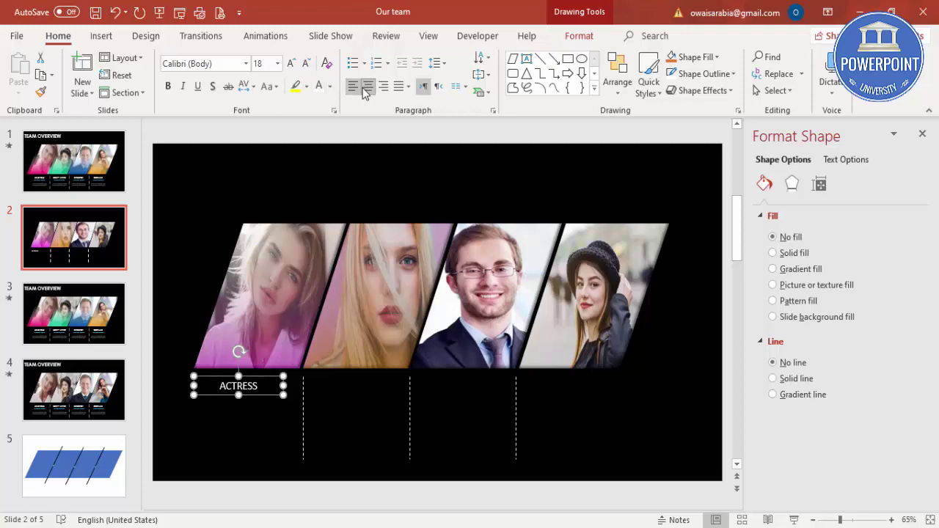
{"action": "left_click", "coordinate": [220, 64]}
{"action": "type", "text": "Cent"}
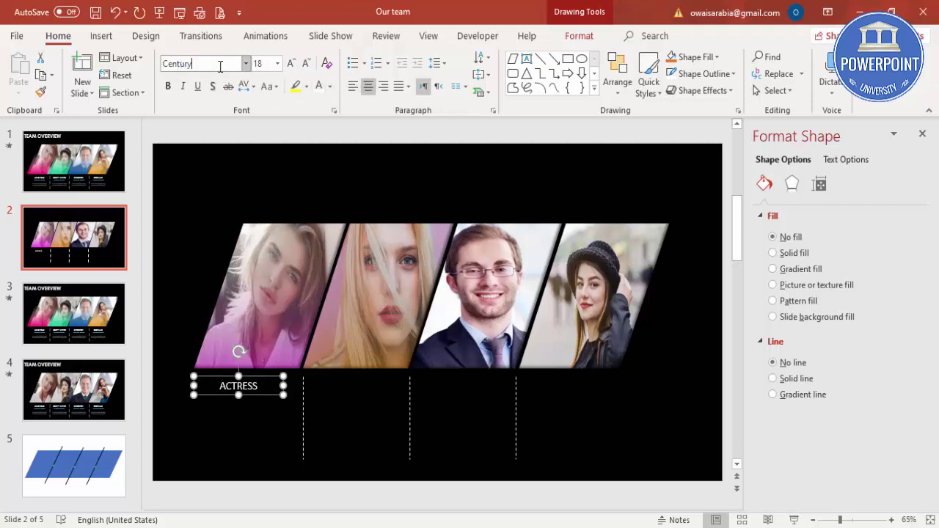
{"action": "type", "text": "ury Gothic"}
{"action": "key", "text": "Return"}
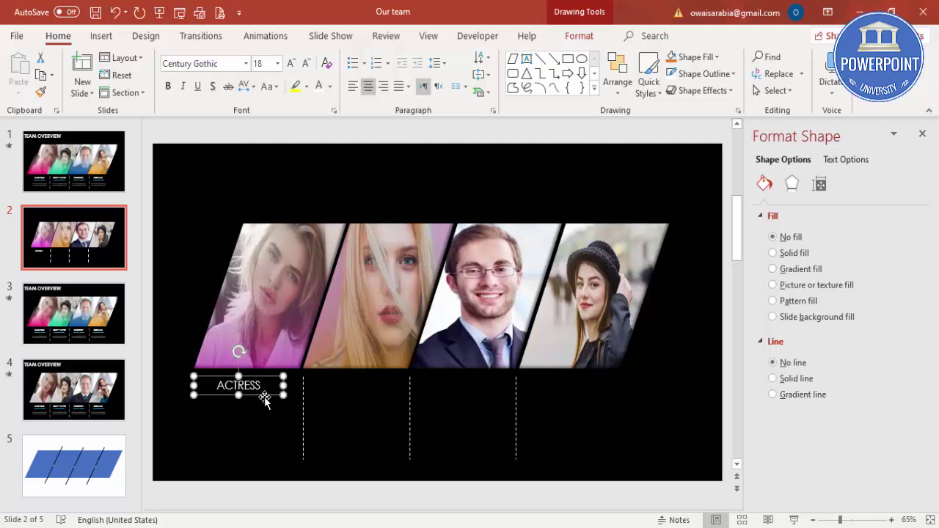
{"action": "key", "text": "ctrl+d"}
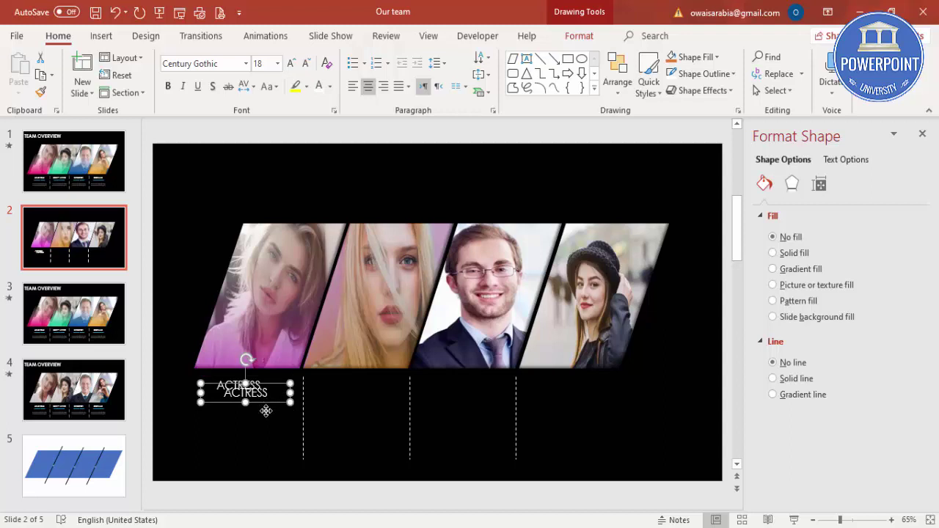
Place the copied label beneath ACTRESS and make it light blue at 11 pt
{"action": "left_click_drag", "start_coordinate": [266, 409], "coordinate": [259, 415]}
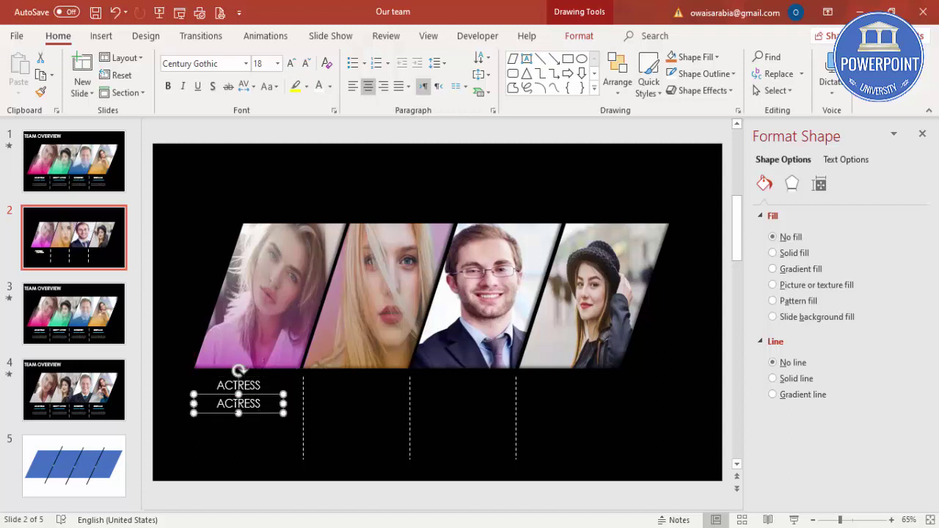
{"action": "left_click", "coordinate": [330, 87]}
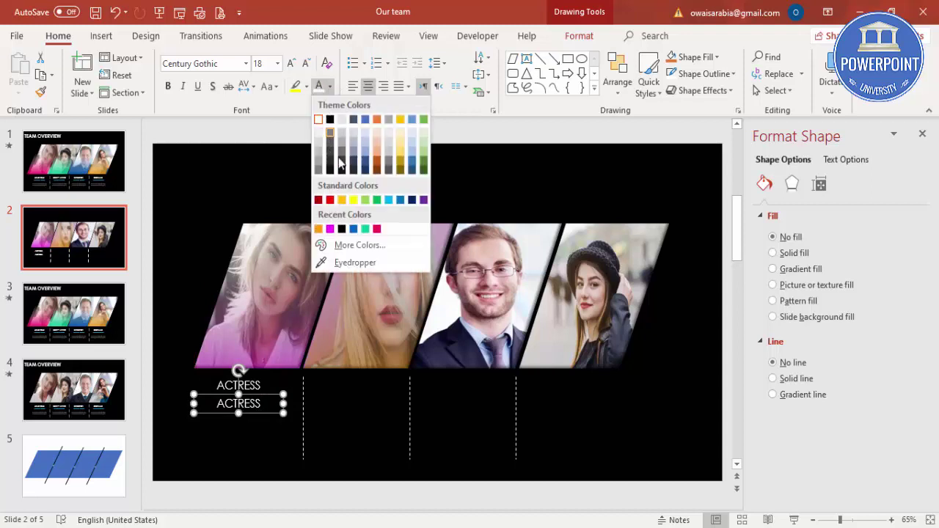
{"action": "left_click", "coordinate": [388, 199]}
{"action": "left_click", "coordinate": [306, 64]}
{"action": "left_click", "coordinate": [305, 64]}
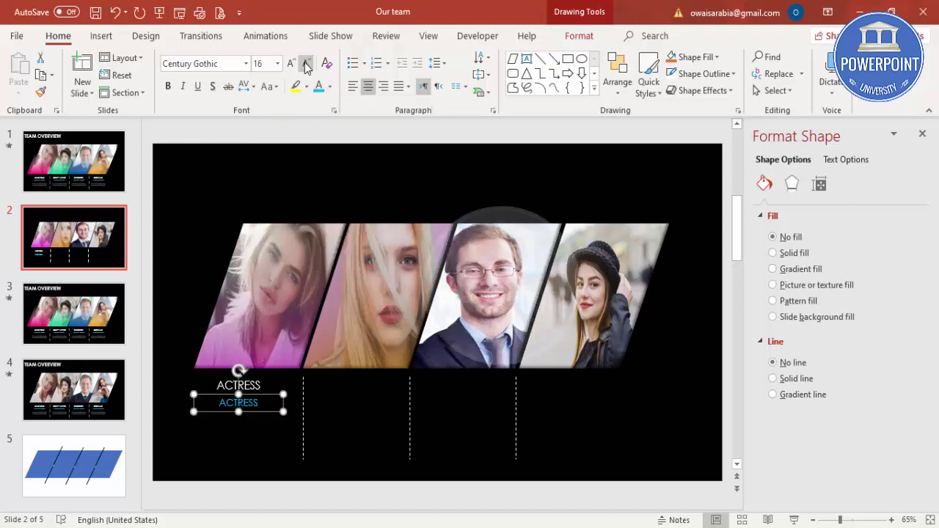
{"action": "left_click", "coordinate": [305, 63]}
{"action": "left_click", "coordinate": [305, 64]}
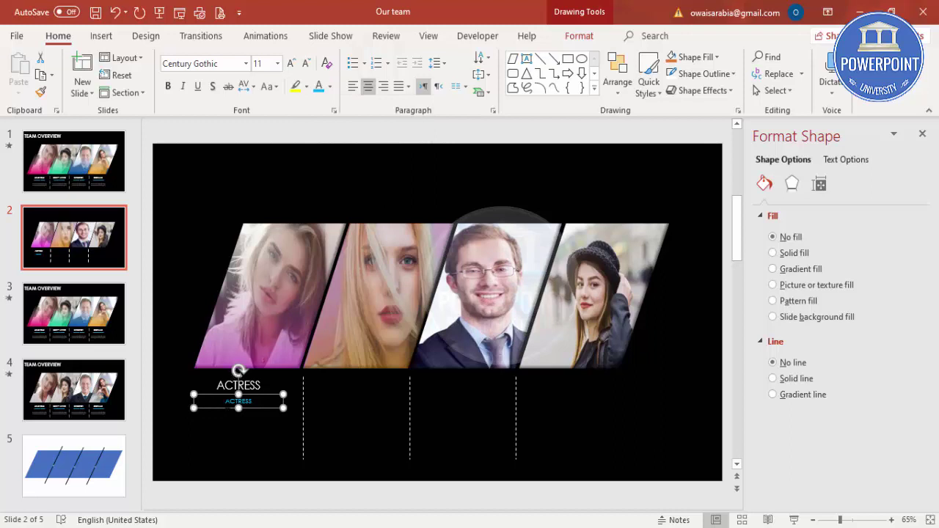
Replace the copied label's word with the subtitle text 'Replace Text'
{"action": "double_click", "coordinate": [239, 401]}
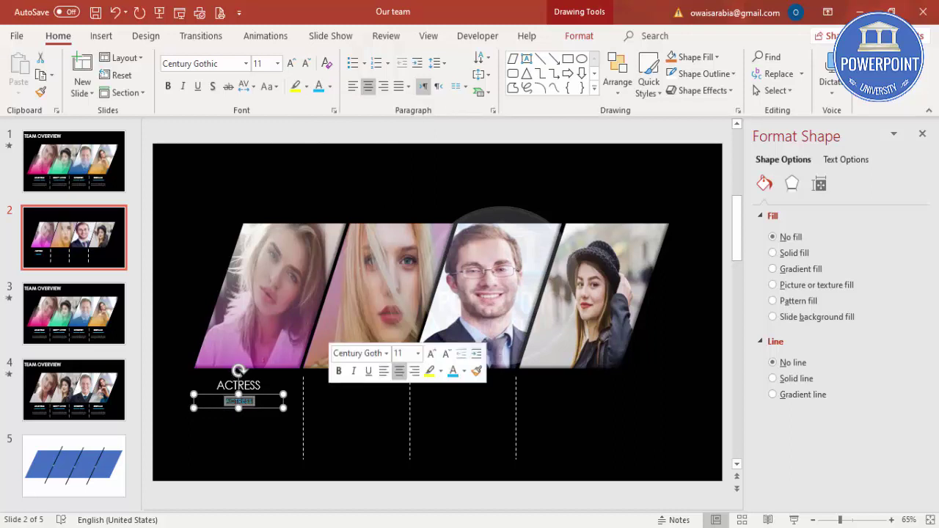
{"action": "key", "text": "BackSpace"}
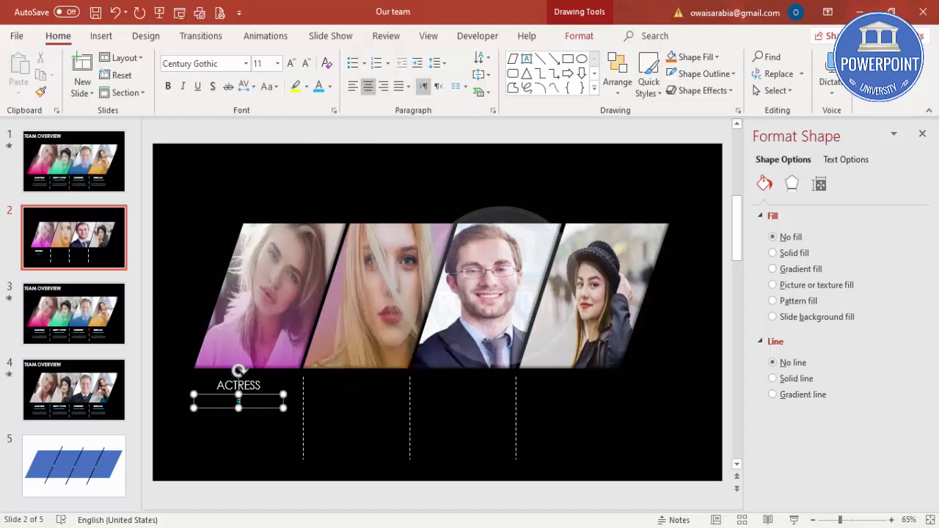
{"action": "type", "text": "Res"}
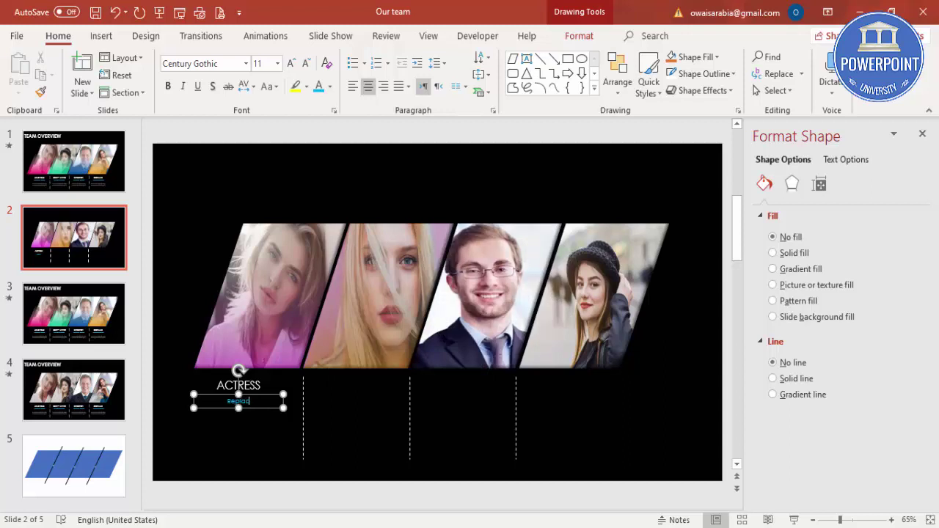
{"action": "type", "text": "lace Text"}
Draw a text box below the subtitle and paste lorem ipsum placeholder text into it
{"action": "left_click", "coordinate": [272, 423]}
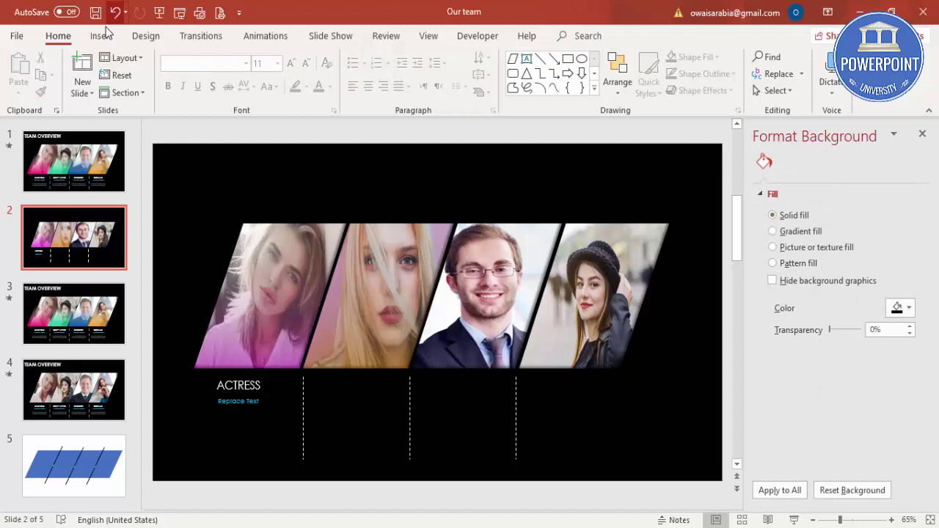
{"action": "left_click", "coordinate": [103, 35]}
{"action": "left_click", "coordinate": [542, 74]}
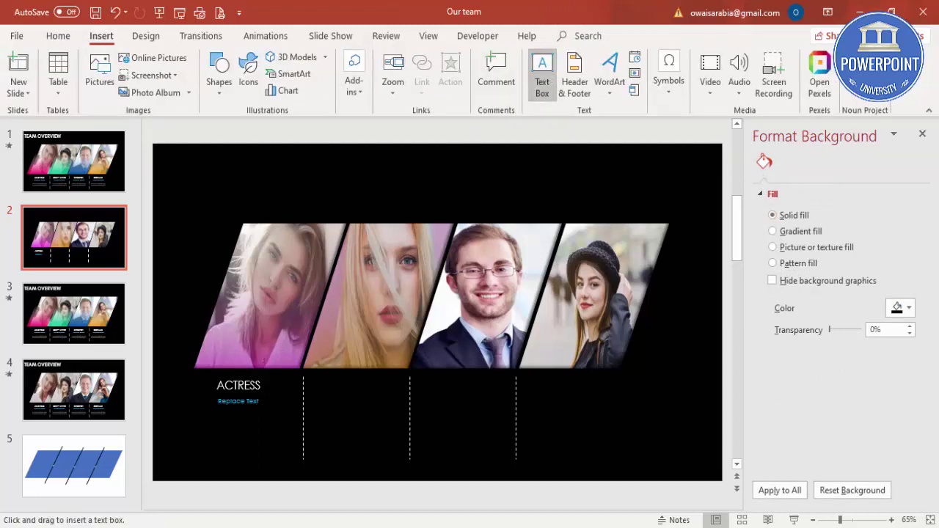
{"action": "left_click_drag", "start_coordinate": [193, 401], "coordinate": [287, 464]}
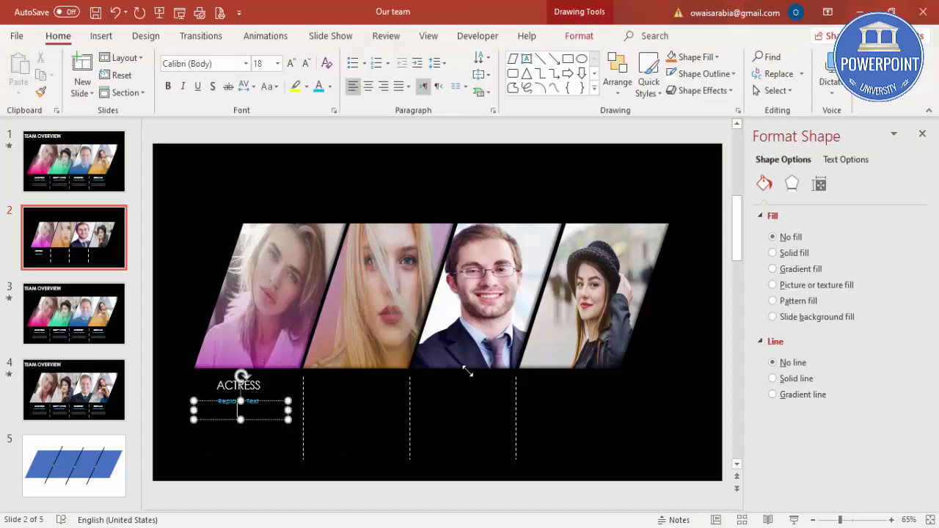
{"action": "type", "text": "Lorem ipsum dolor sit amet, consectetuer adipiscing elit. Maecenas porttitor congue massa. Fusce posuere, magna sed pulvinar ultricies, purus lectus malesuada libero, sit amet commodo magna eros quis urna."}
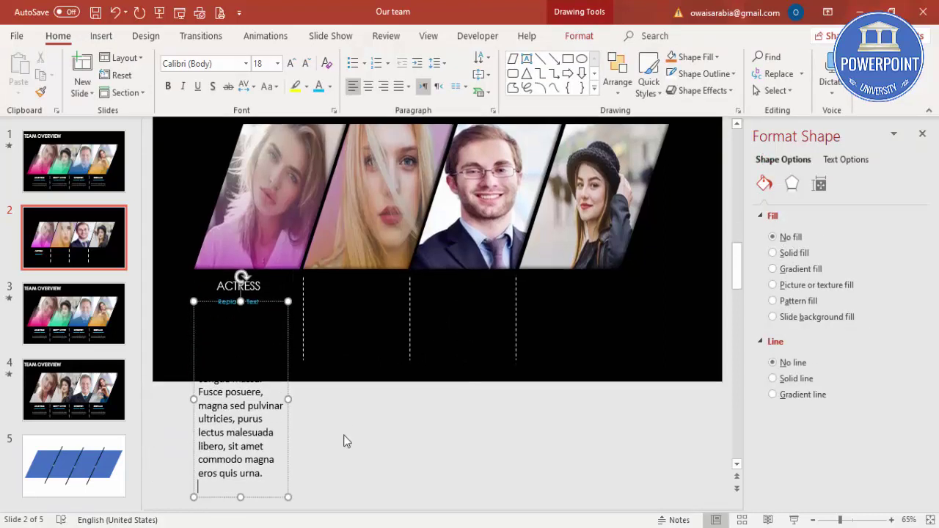
Make the lorem ipsum text white at 11 pt and trim it to two lines
{"action": "left_click", "coordinate": [290, 451]}
{"action": "left_click", "coordinate": [329, 86]}
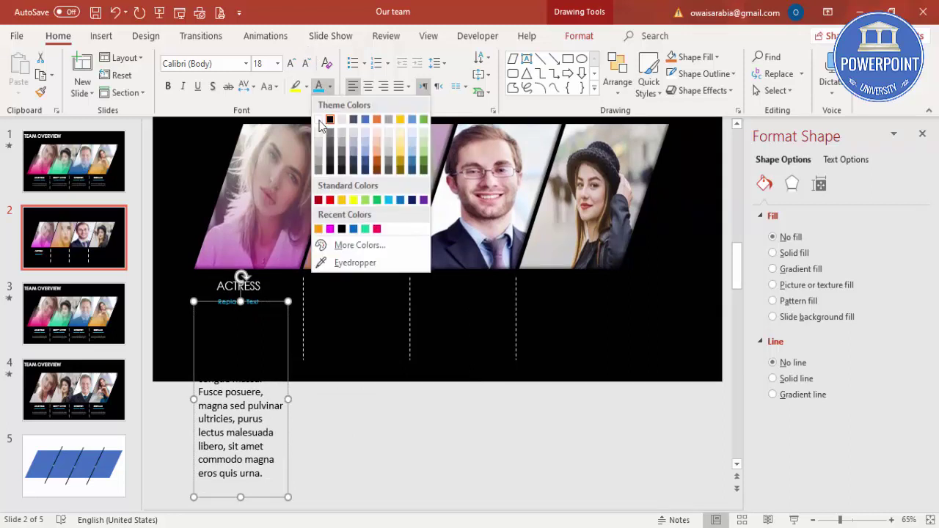
{"action": "left_click", "coordinate": [317, 118]}
{"action": "left_click", "coordinate": [306, 64]}
{"action": "left_click", "coordinate": [307, 64]}
{"action": "left_click", "coordinate": [306, 64]}
{"action": "left_click", "coordinate": [307, 64]}
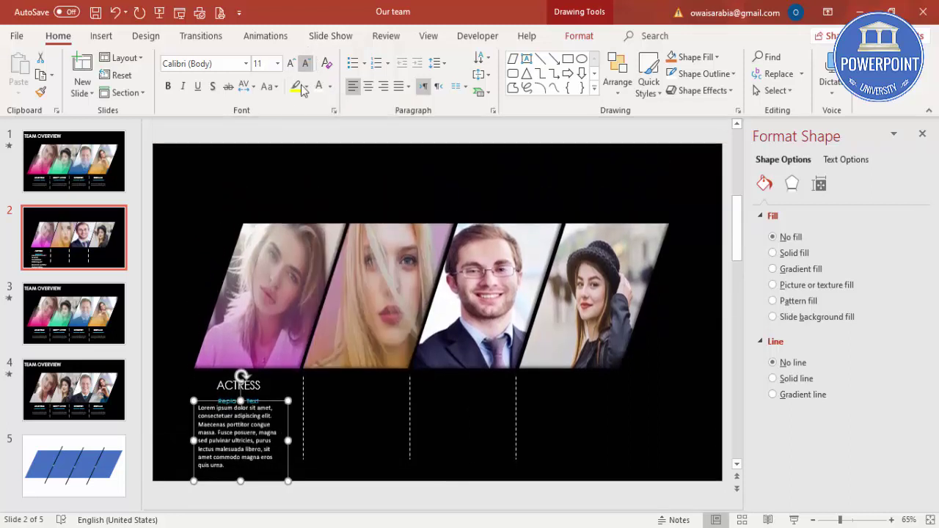
{"action": "left_click_drag", "start_coordinate": [225, 466], "coordinate": [198, 419]}
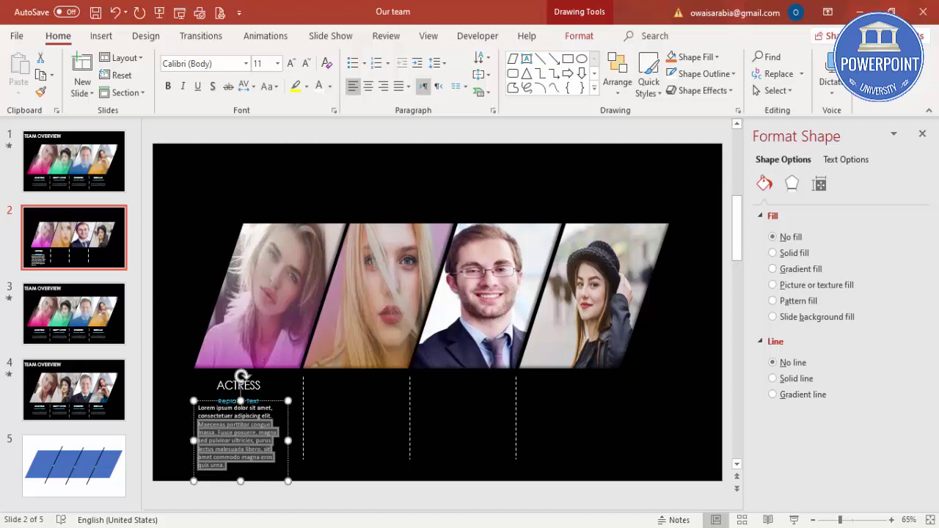
{"action": "key", "text": "Delete"}
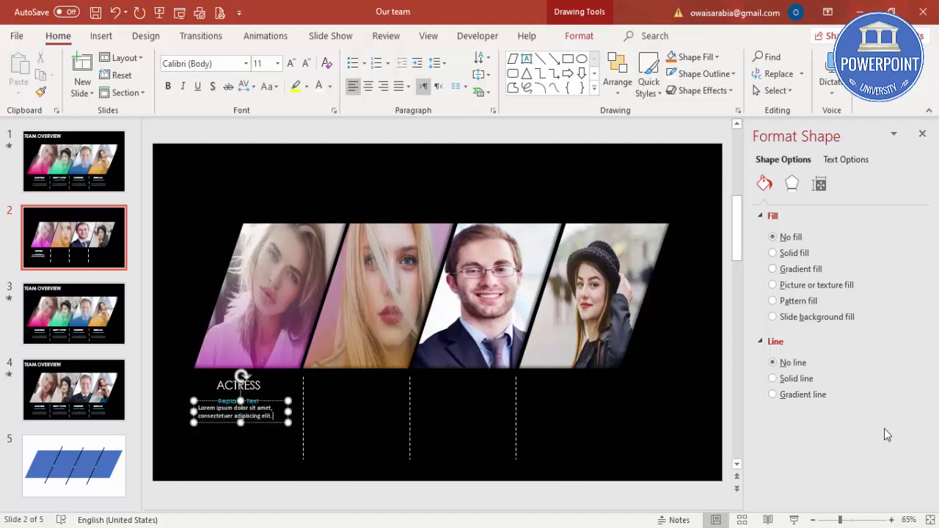
Position the description under Replace Text, centred in Century Gothic 10.5
{"action": "mouse_move", "coordinate": [266, 427]}
{"action": "left_mouse_down"}
{"action": "mouse_move", "coordinate": [270, 437]}
{"action": "mouse_move", "coordinate": [270, 424]}
{"action": "left_mouse_up"}
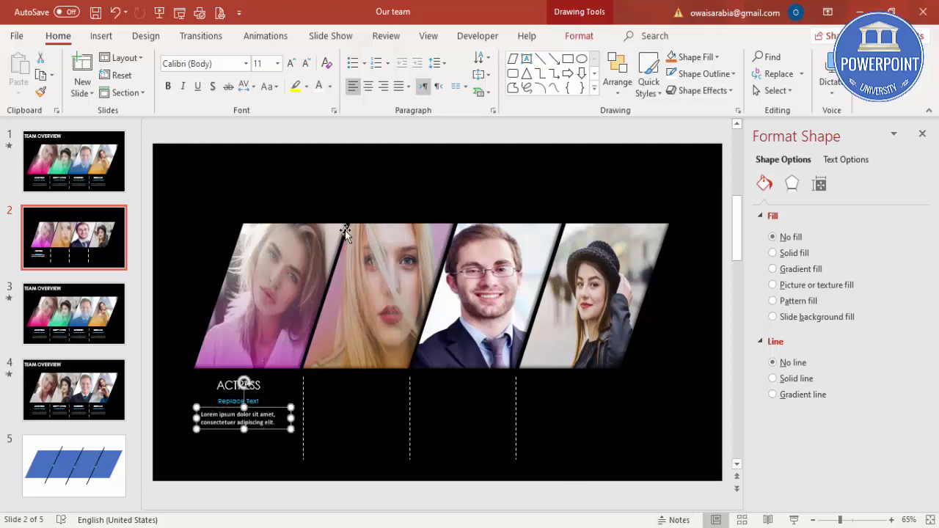
{"action": "left_click", "coordinate": [368, 86]}
{"action": "left_click", "coordinate": [237, 65]}
{"action": "type", "text": "Century Gothic"}
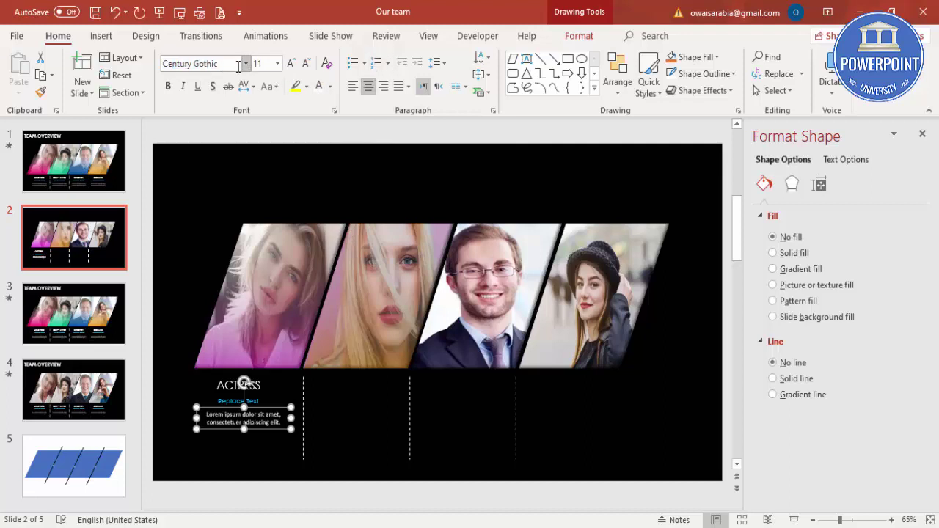
{"action": "key", "text": "Return"}
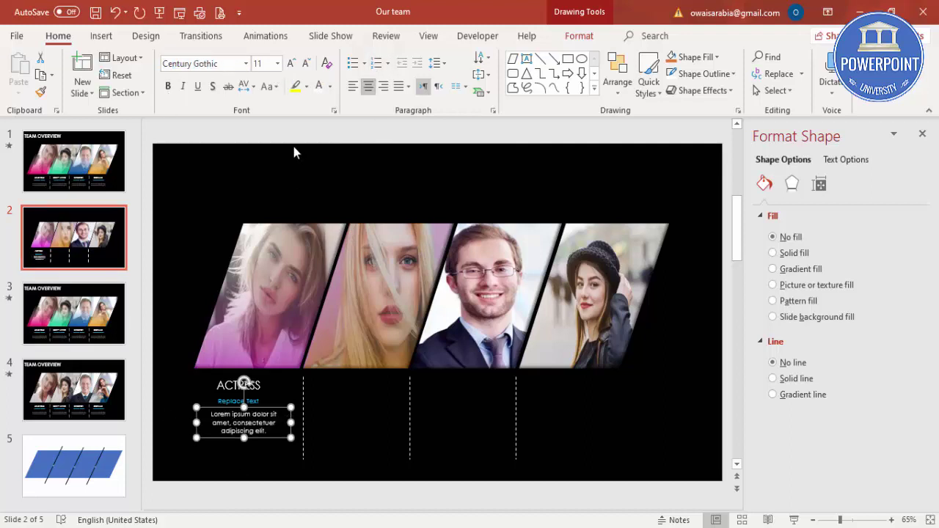
{"action": "left_click", "coordinate": [306, 63]}
{"action": "key", "text": "Escape"}
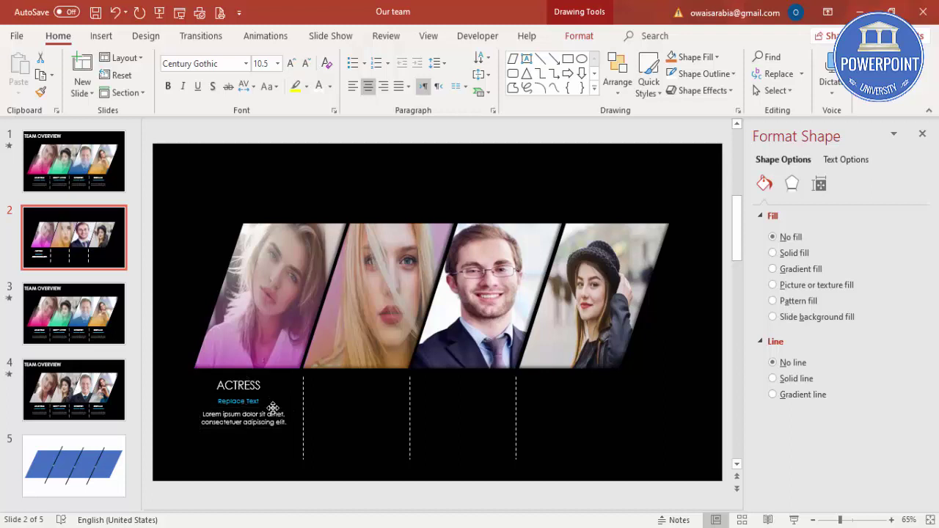
{"action": "left_click", "coordinate": [273, 408]}
Duplicate the label, subtitle and description block three times, aligning one copy under each remaining photo
{"action": "left_click", "coordinate": [281, 455]}
{"action": "left_click_drag", "start_coordinate": [318, 500], "coordinate": [184, 362]}
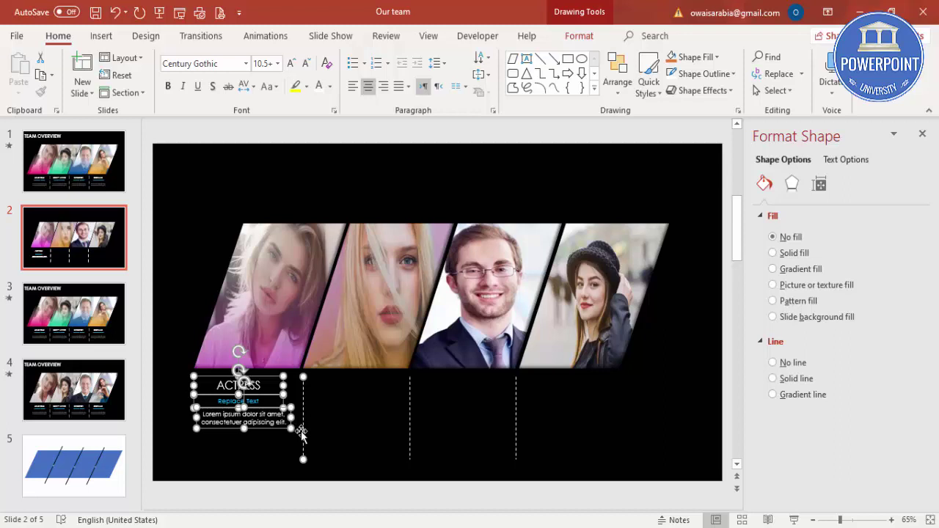
{"action": "key", "text": "ctrl+d"}
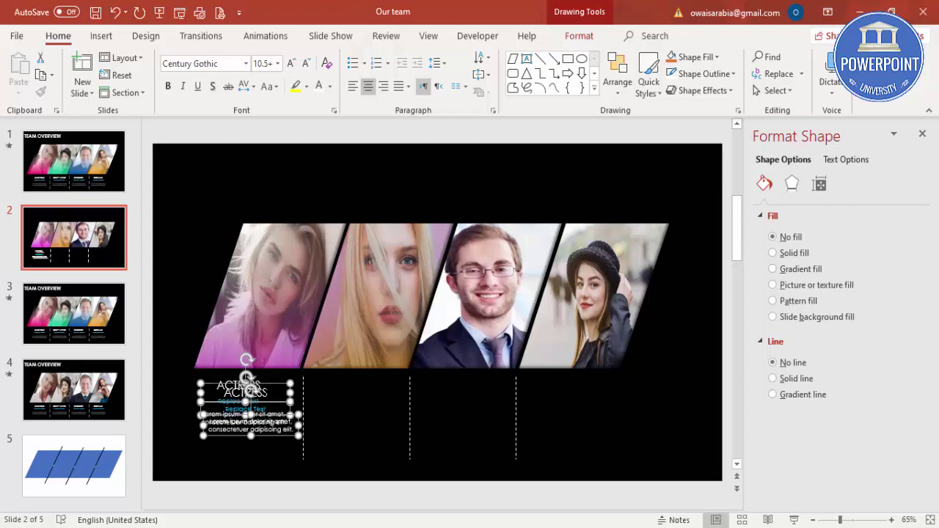
{"action": "left_click_drag", "start_coordinate": [272, 384], "coordinate": [377, 375]}
{"action": "key", "text": "ctrl+d"}
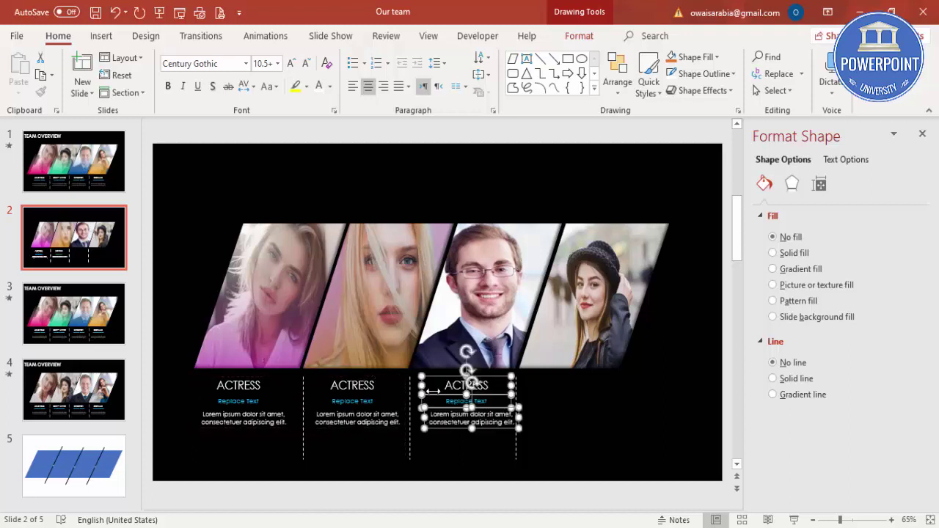
{"action": "left_click_drag", "start_coordinate": [483, 375], "coordinate": [478, 373]}
{"action": "key", "text": "ctrl+d"}
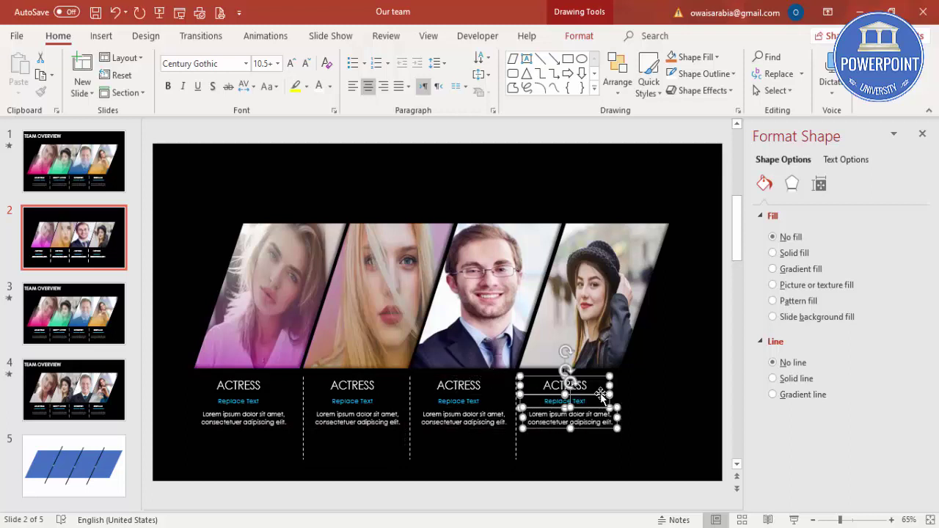
{"action": "left_click_drag", "start_coordinate": [595, 380], "coordinate": [595, 380]}
Retitle columns two to four as MAKEUP, DIRECTOR and COSTUME, then close the Format Background pane
{"action": "left_click", "coordinate": [350, 383]}
{"action": "double_click", "coordinate": [352, 384]}
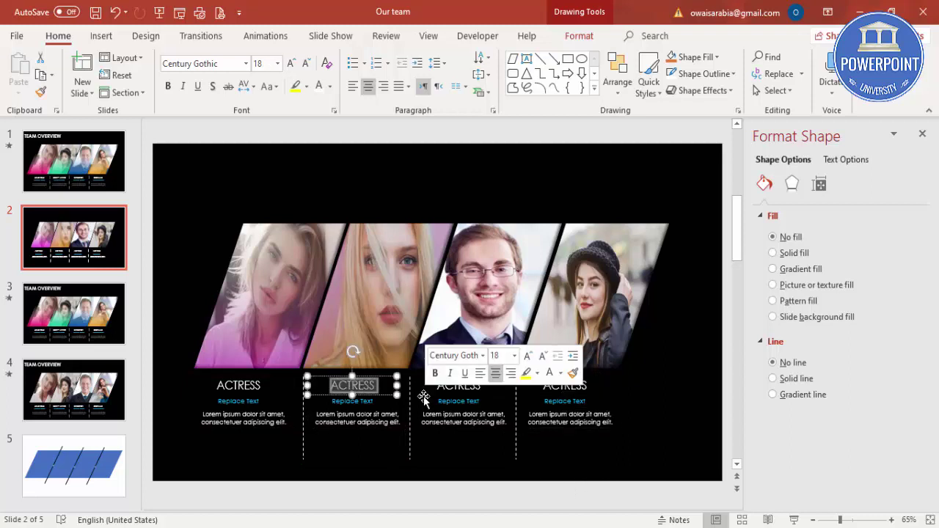
{"action": "type", "text": "MAKEU"}
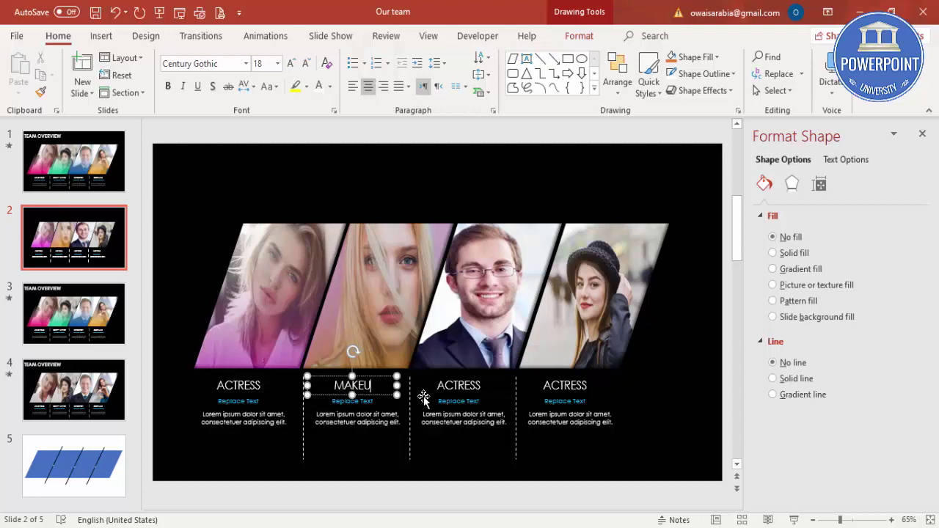
{"action": "type", "text": "P"}
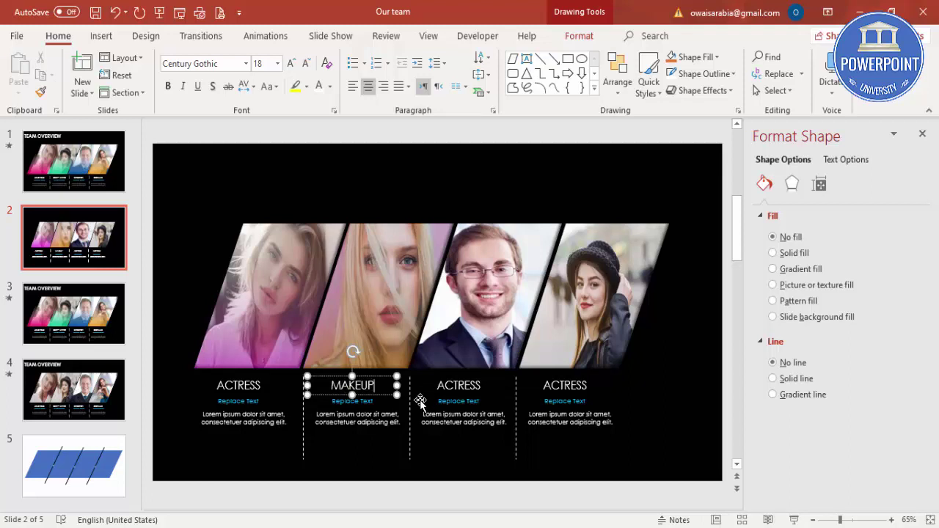
{"action": "double_click", "coordinate": [459, 384]}
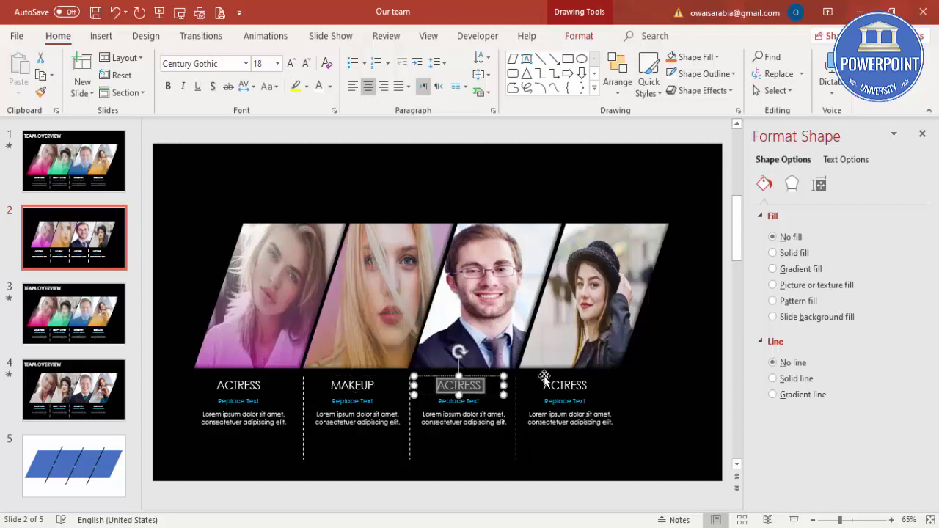
{"action": "type", "text": "DIRECTOR"}
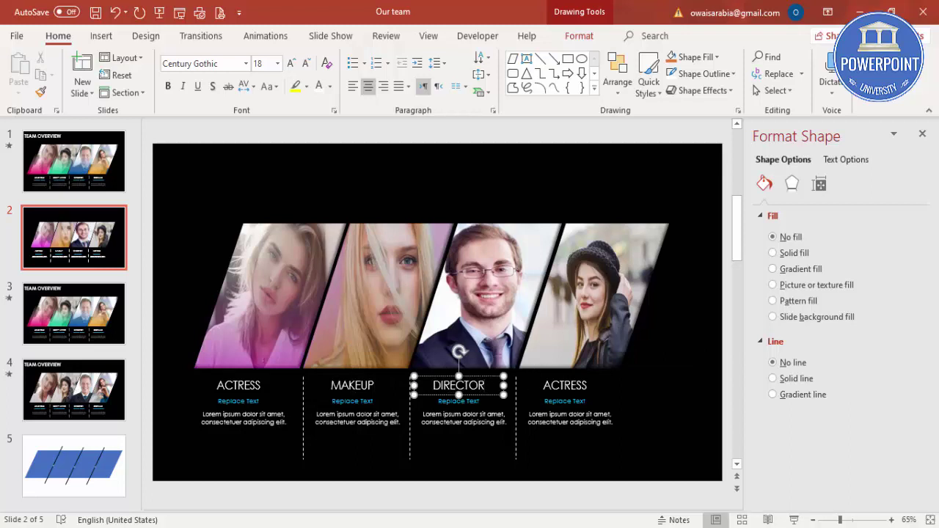
{"action": "double_click", "coordinate": [565, 384]}
{"action": "type", "text": "COSTUME"}
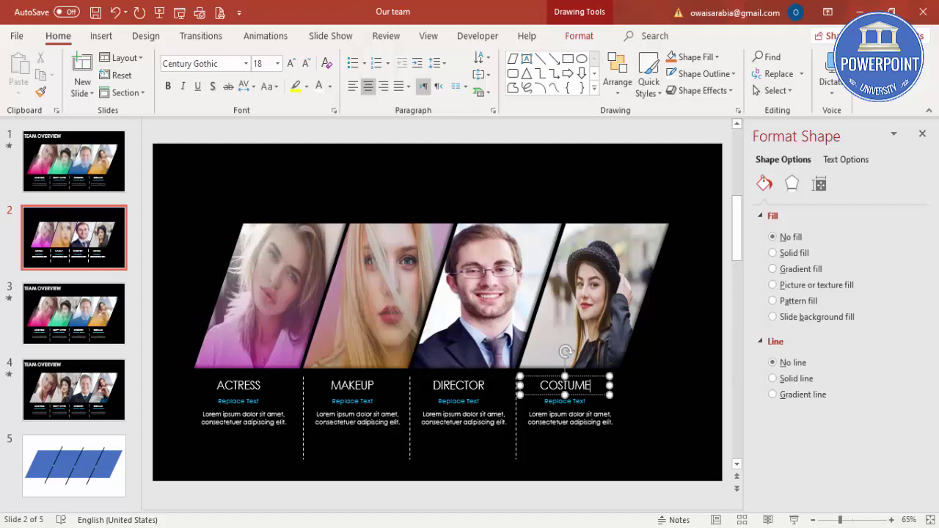
{"action": "left_click", "coordinate": [546, 203]}
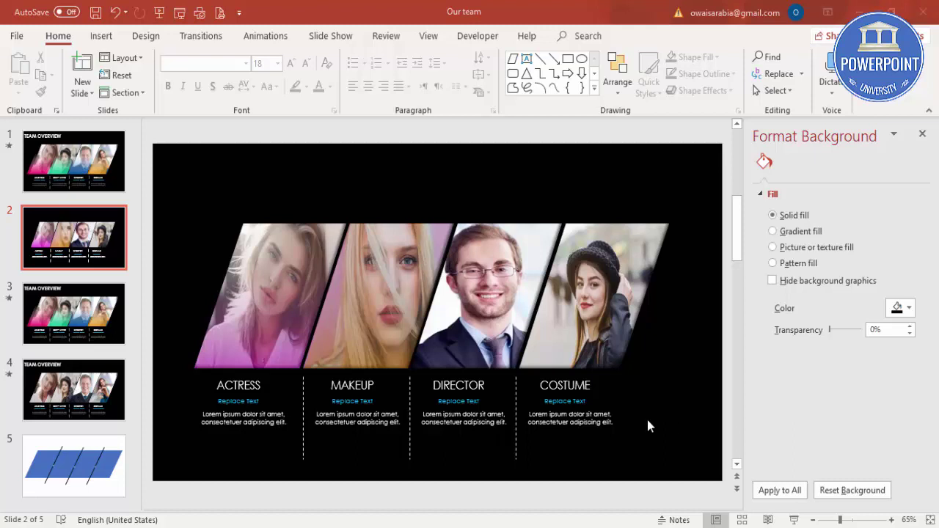
{"action": "left_click", "coordinate": [922, 134]}
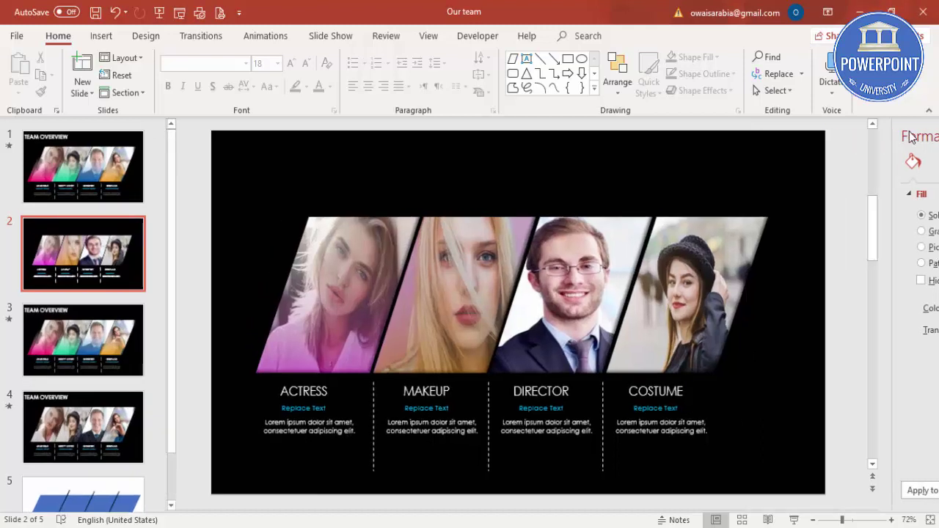
Give the actress photo a Basic Zoom entrance set to zoom out, with the Animation Pane shown
{"action": "left_click", "coordinate": [264, 38]}
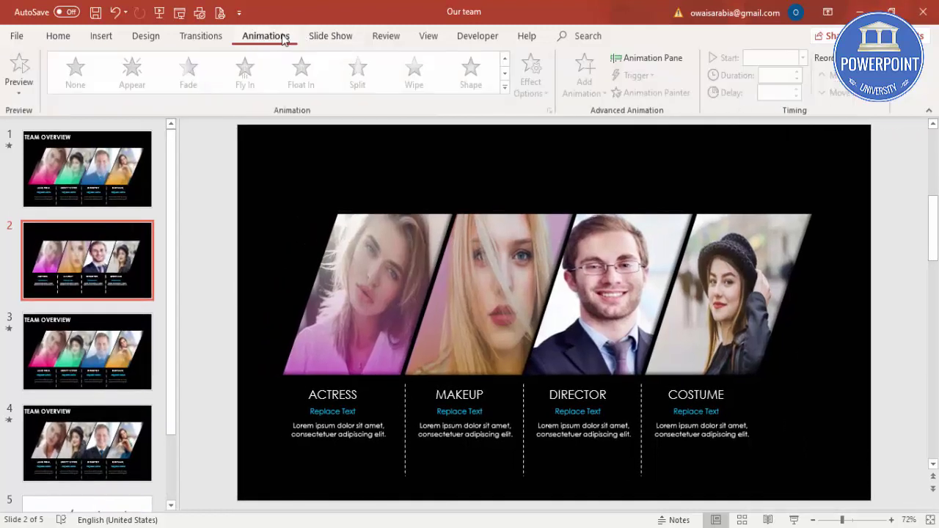
{"action": "left_click", "coordinate": [660, 62]}
{"action": "left_click", "coordinate": [257, 260]}
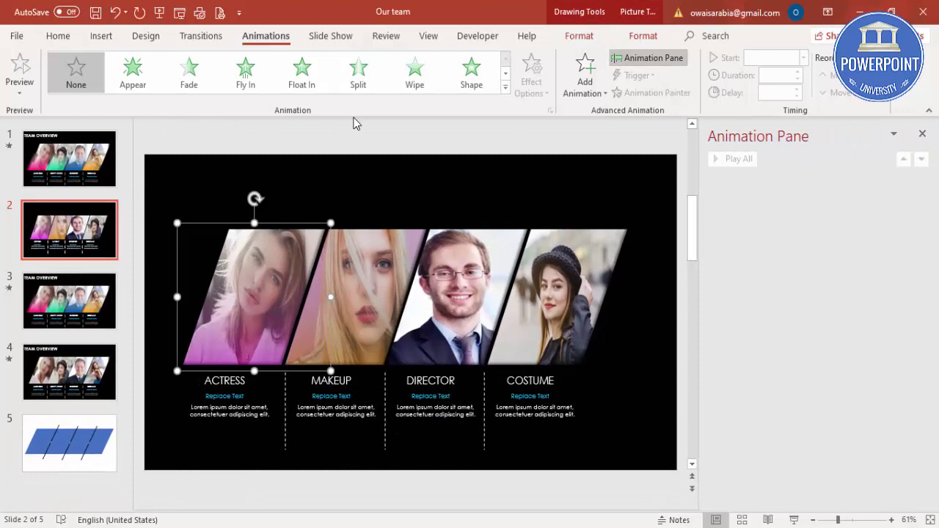
{"action": "left_click", "coordinate": [581, 77]}
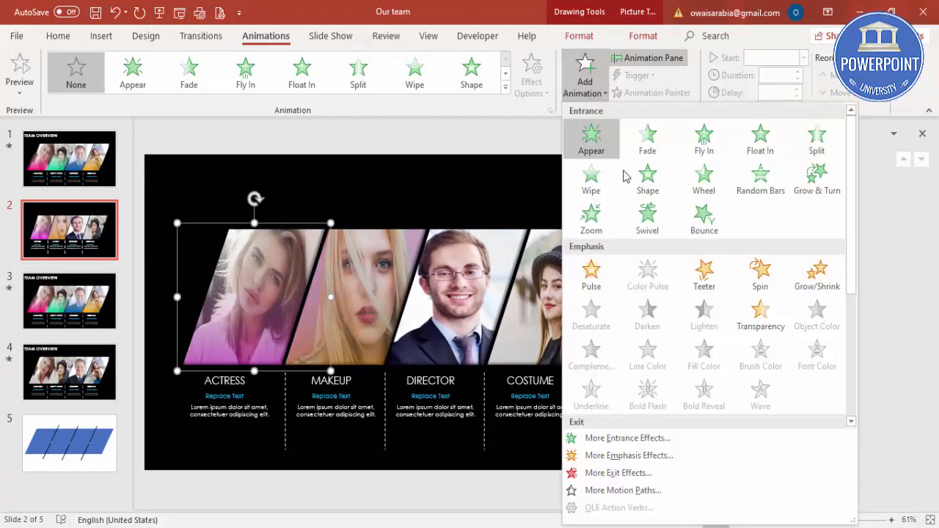
{"action": "left_click", "coordinate": [622, 439]}
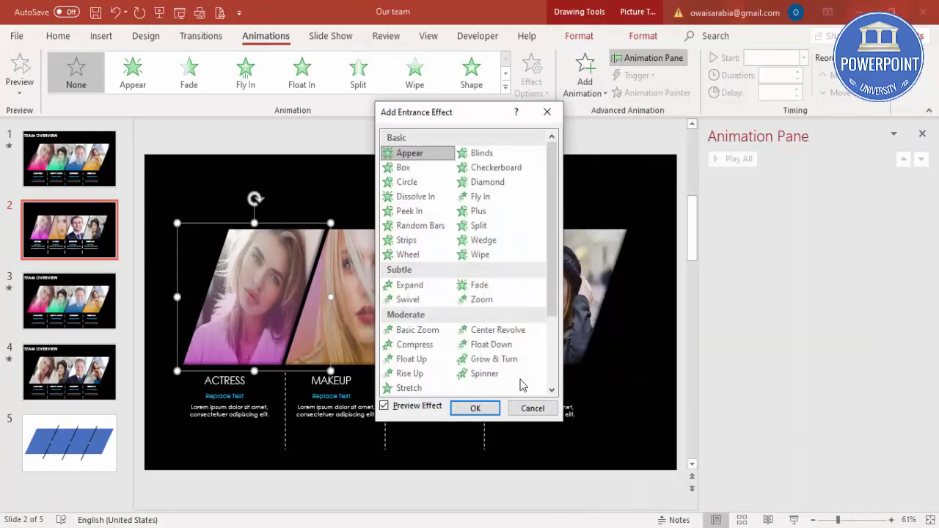
{"action": "left_click", "coordinate": [415, 330]}
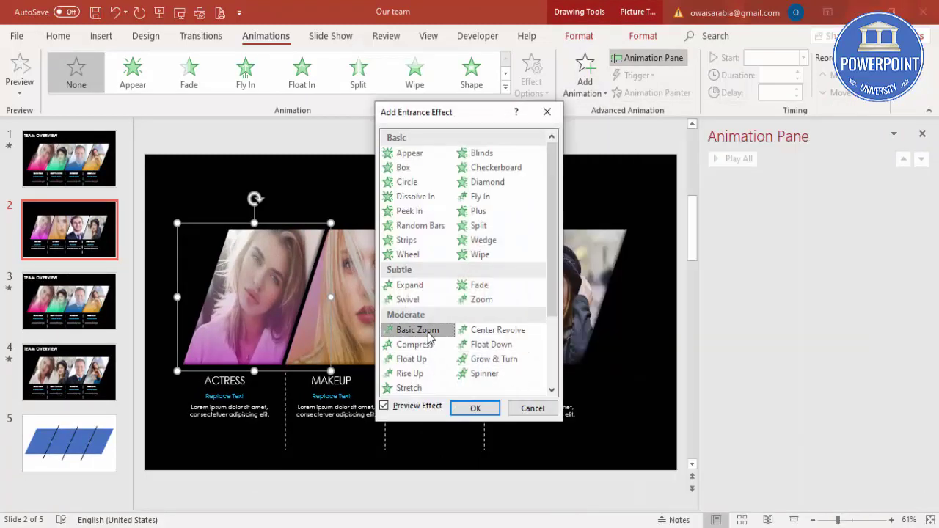
{"action": "left_click", "coordinate": [473, 410]}
{"action": "left_click", "coordinate": [532, 81]}
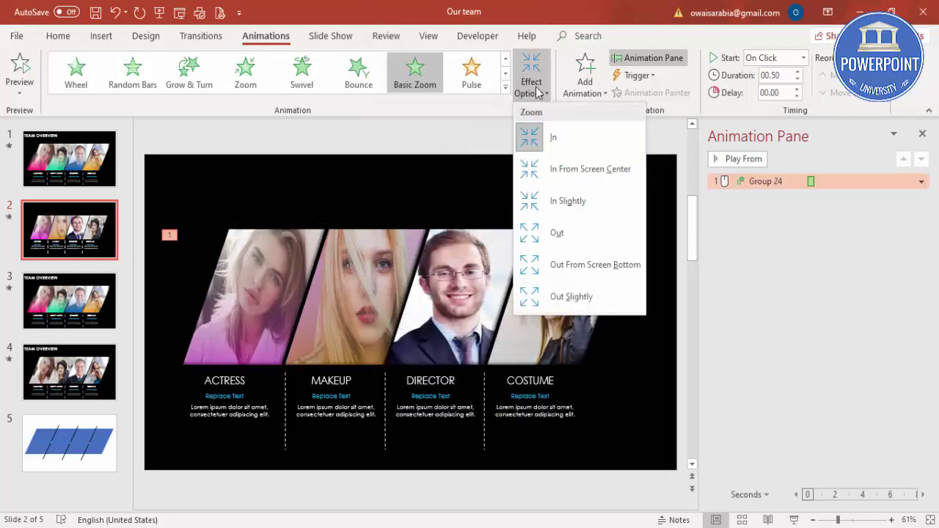
{"action": "left_click", "coordinate": [563, 231]}
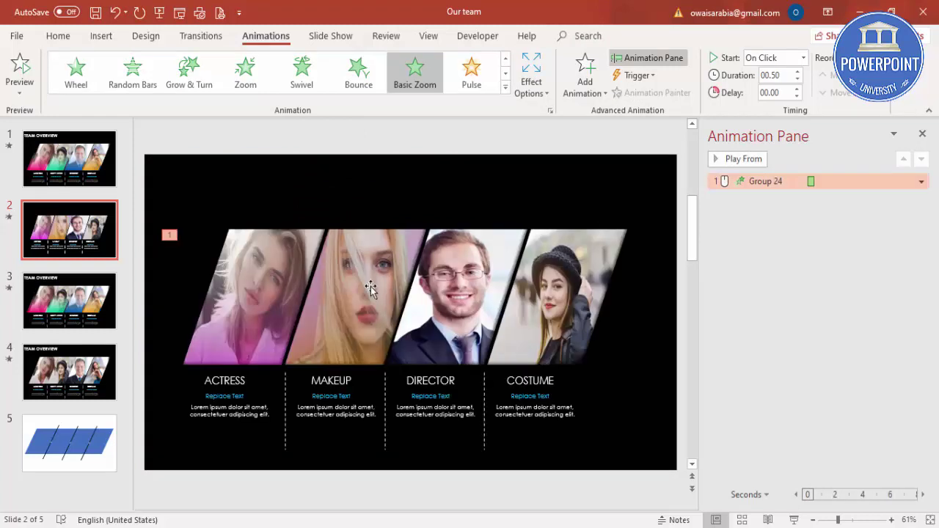
Set the makeup photo's Basic Zoom to zoom in
{"action": "left_click", "coordinate": [371, 271]}
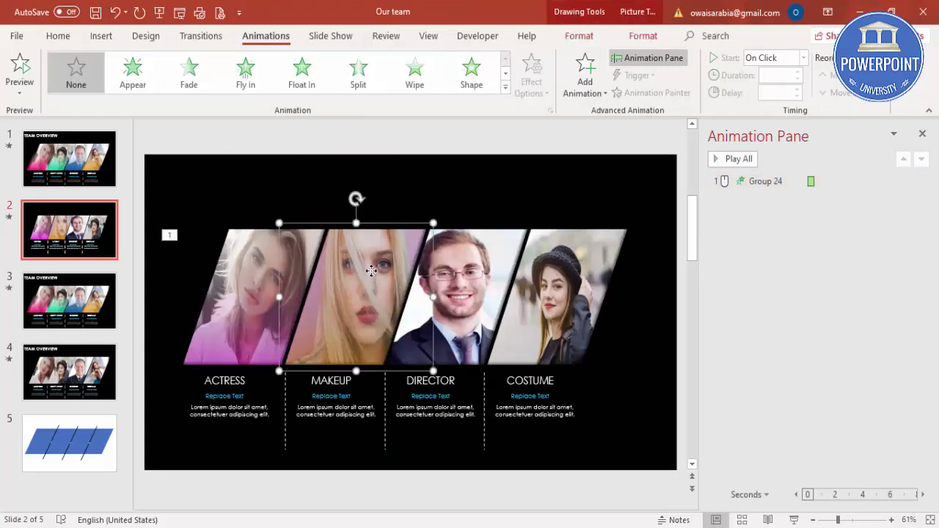
{"action": "left_click", "coordinate": [256, 249]}
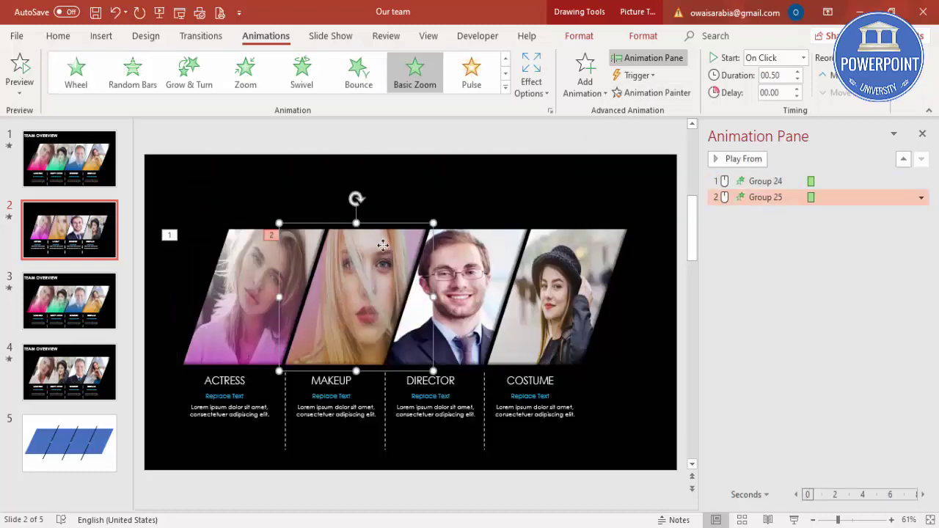
{"action": "left_click", "coordinate": [381, 249]}
{"action": "left_click", "coordinate": [530, 86]}
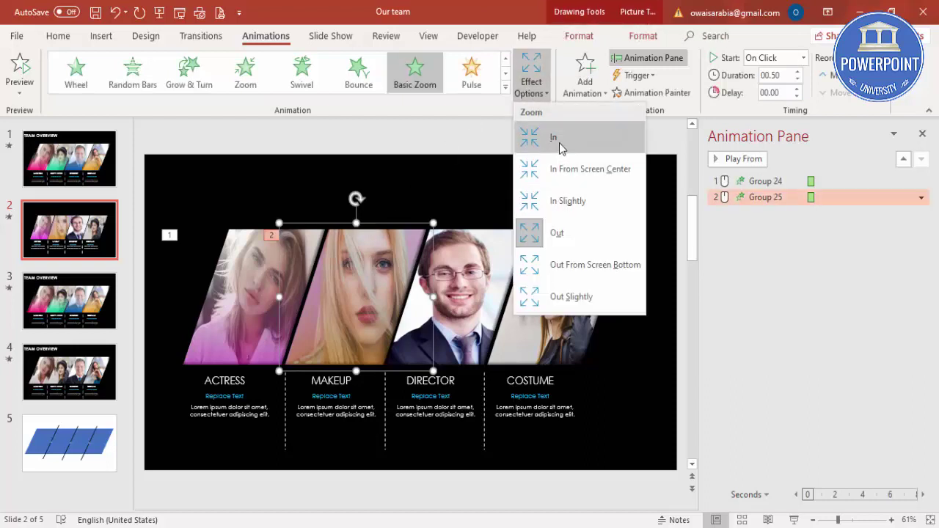
{"action": "left_click", "coordinate": [559, 147]}
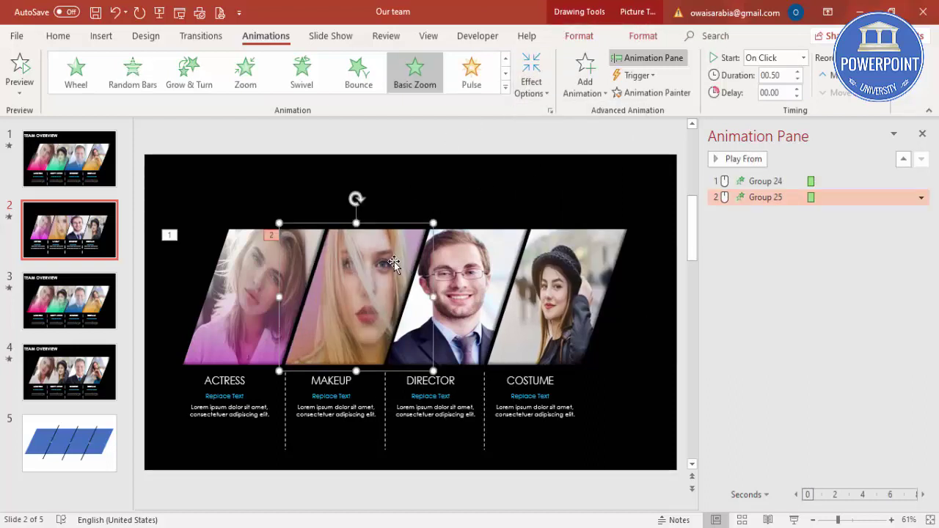
Paint the zoom onto the director photo (zooming out) and the costume photo with Animation Painter
{"action": "left_click", "coordinate": [646, 93]}
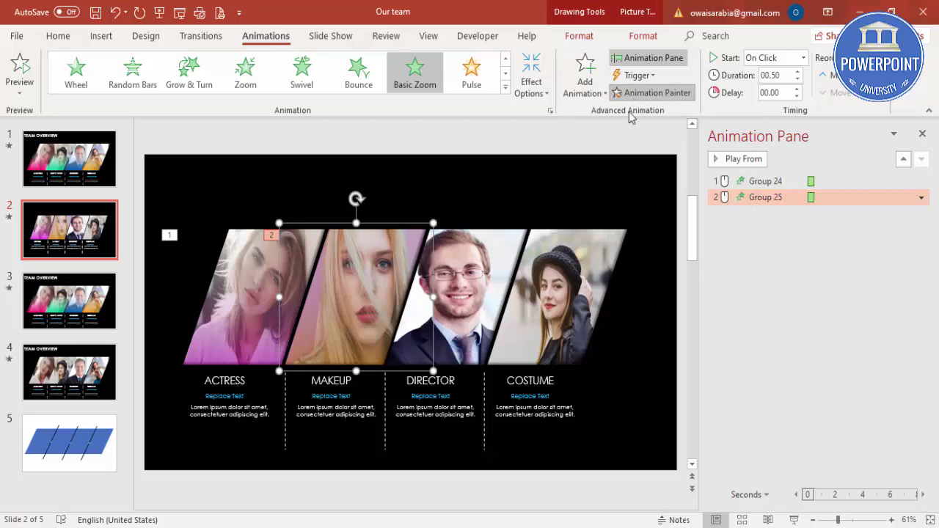
{"action": "left_click", "coordinate": [464, 268]}
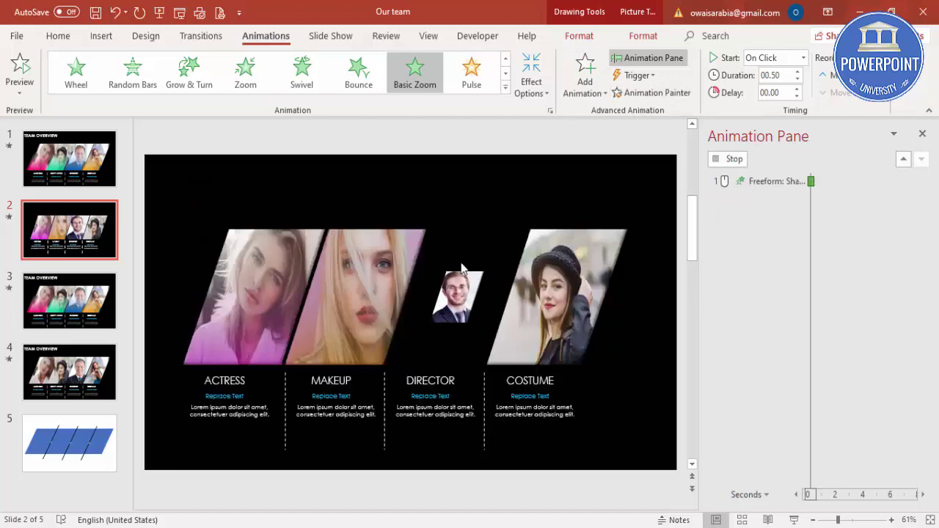
{"action": "left_click", "coordinate": [533, 89]}
{"action": "left_click", "coordinate": [554, 233]}
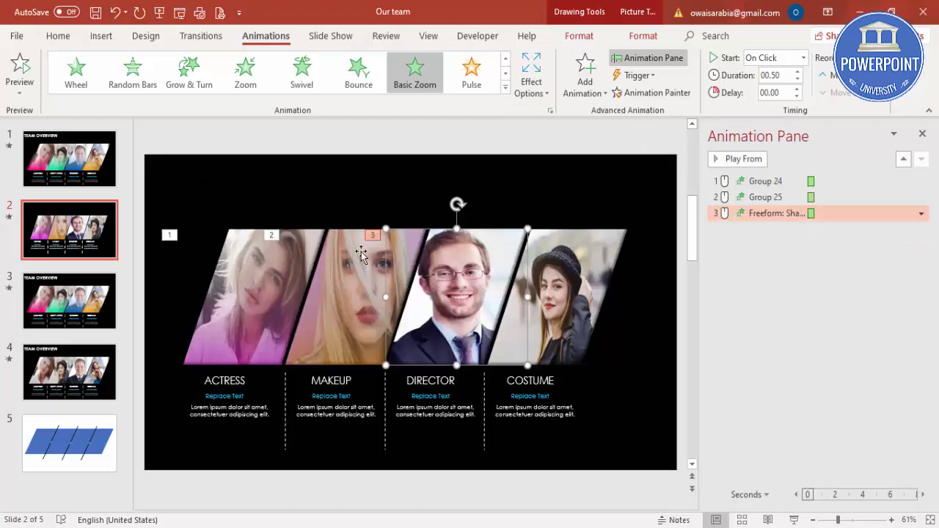
{"action": "left_click", "coordinate": [358, 254]}
{"action": "left_click", "coordinate": [652, 93]}
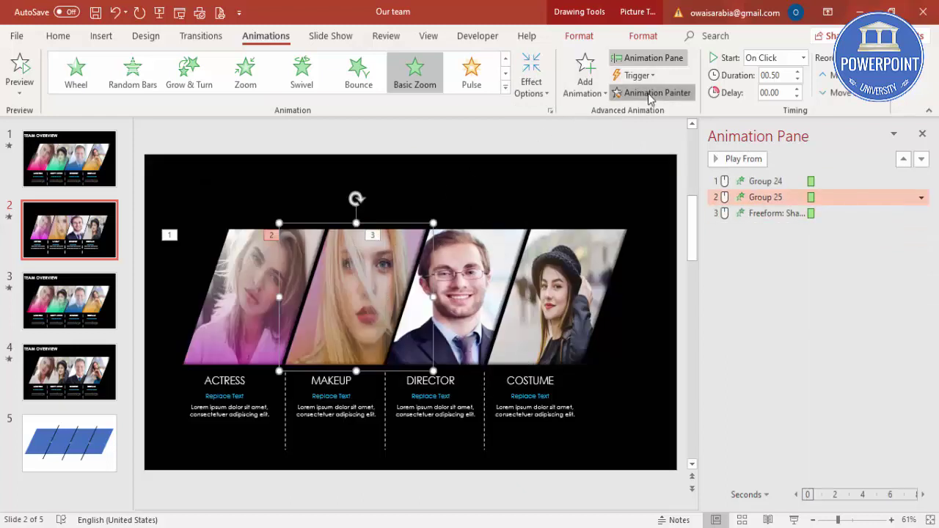
{"action": "left_click", "coordinate": [585, 269]}
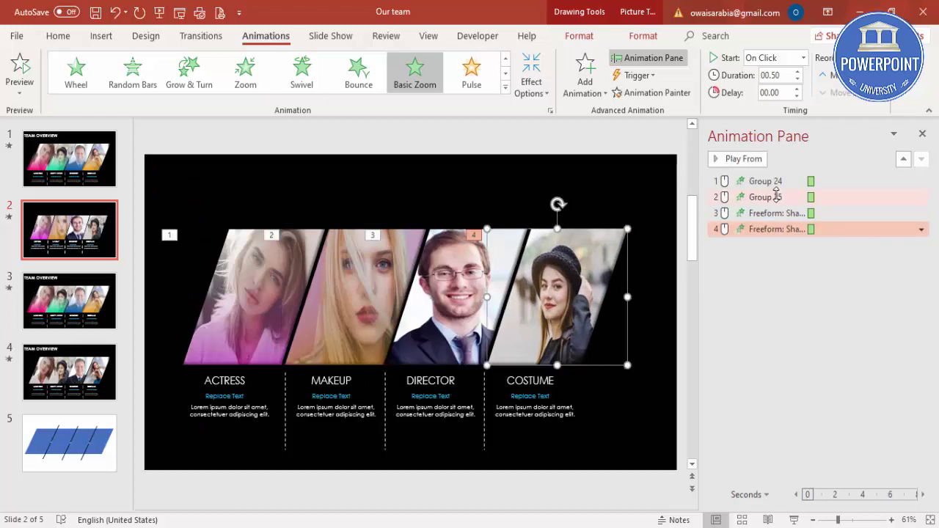
{"action": "left_click", "coordinate": [776, 198]}
Set the makeup, director and costume zooms to start With Previous
{"action": "left_click", "coordinate": [774, 229], "text": "ctrl"}
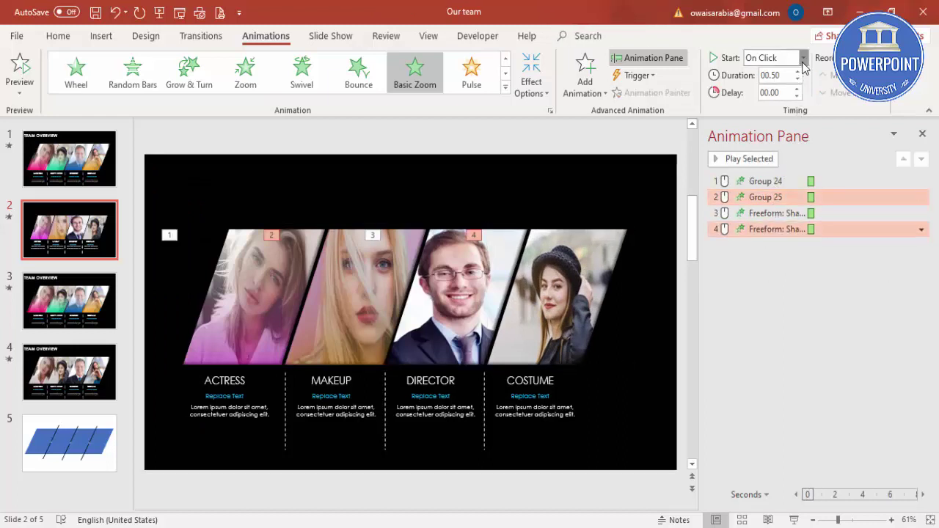
{"action": "left_click", "coordinate": [801, 58]}
{"action": "left_click", "coordinate": [778, 89]}
{"action": "left_click", "coordinate": [777, 196]}
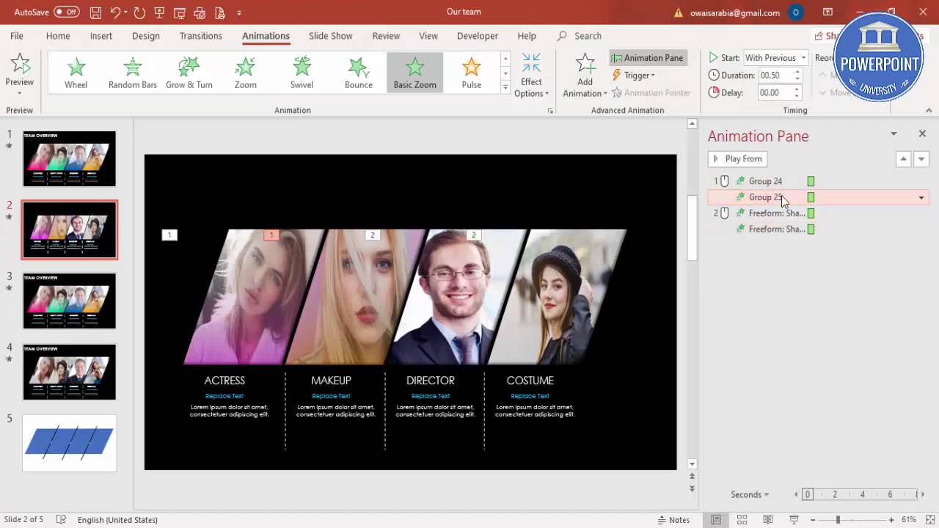
{"action": "left_click", "coordinate": [774, 213]}
{"action": "left_click", "coordinate": [802, 58]}
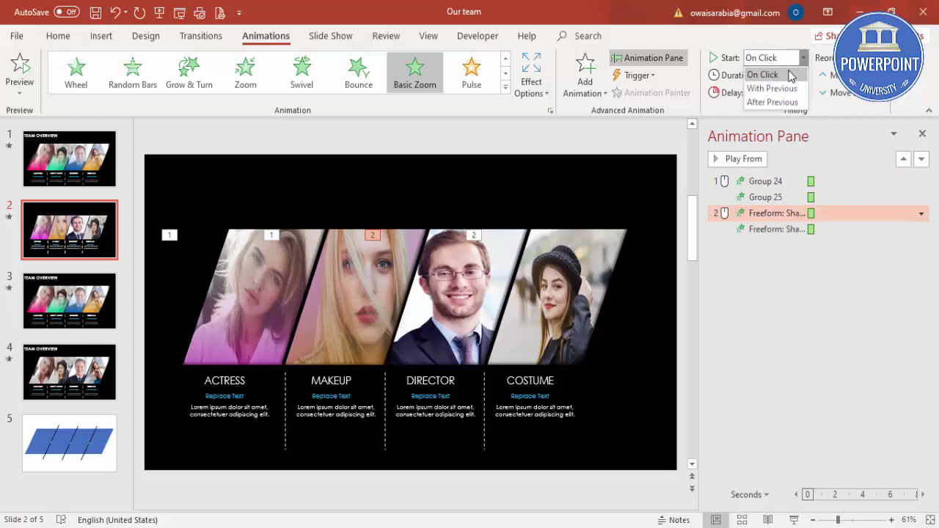
{"action": "left_click", "coordinate": [788, 69]}
{"action": "key", "text": "Down"}
Stagger the later zooms with increasing short delays, up to 0.50 s, then preview all animations
{"action": "left_click", "coordinate": [777, 197]}
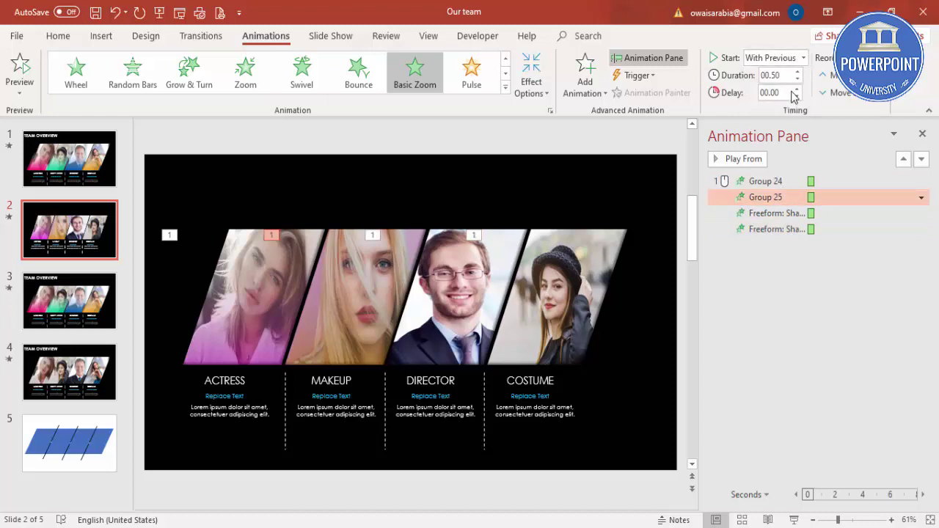
{"action": "left_click", "coordinate": [797, 88]}
{"action": "left_click", "coordinate": [774, 213]}
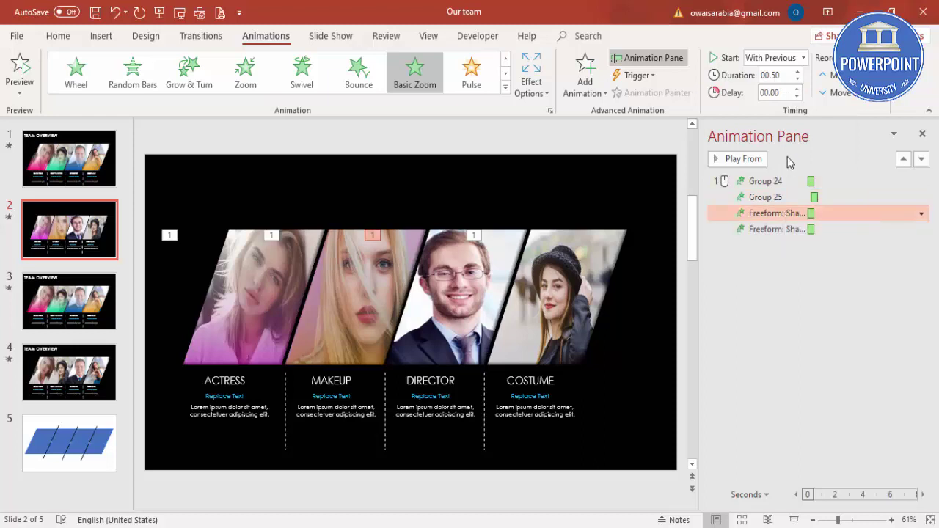
{"action": "left_click", "coordinate": [796, 89]}
{"action": "left_click", "coordinate": [796, 89]}
{"action": "left_click", "coordinate": [779, 229]}
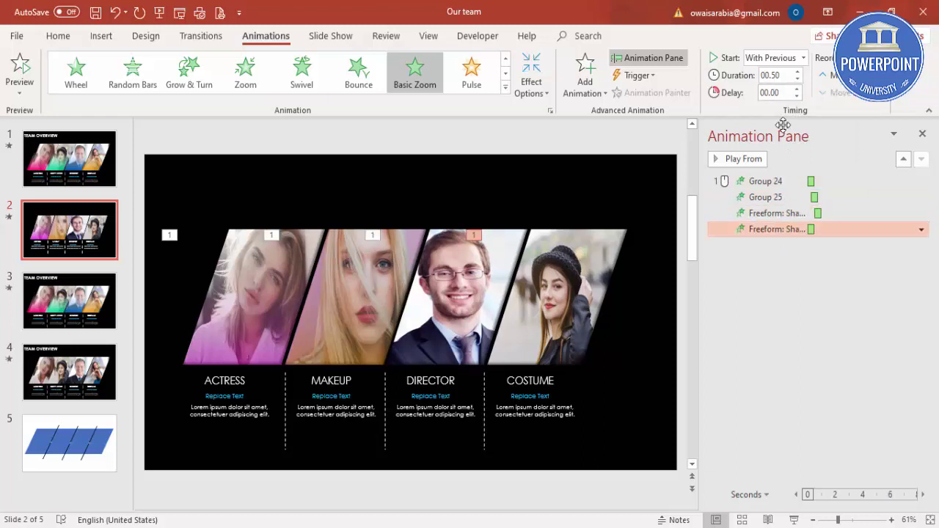
{"action": "left_click", "coordinate": [723, 157]}
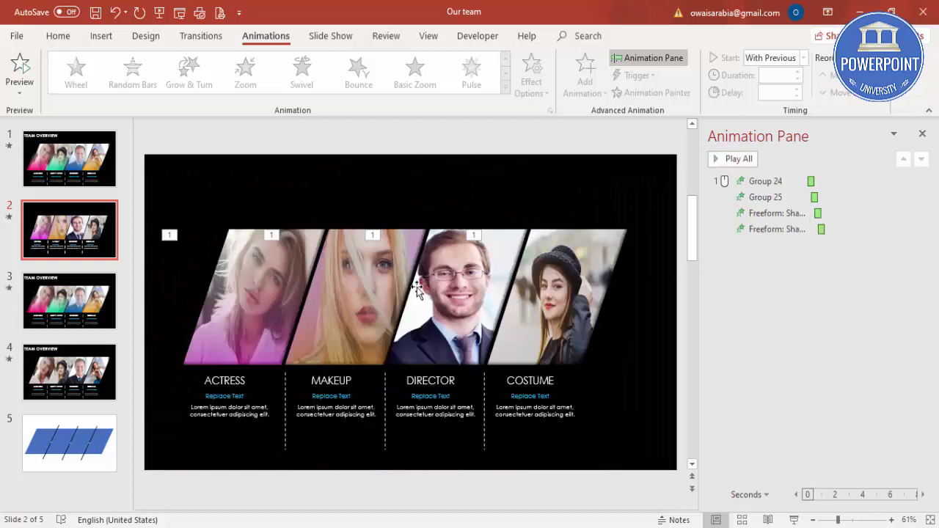
Apply a Fly In entrance to the ACTRESS title, its subtitle and the description
{"action": "left_click", "coordinate": [235, 376]}
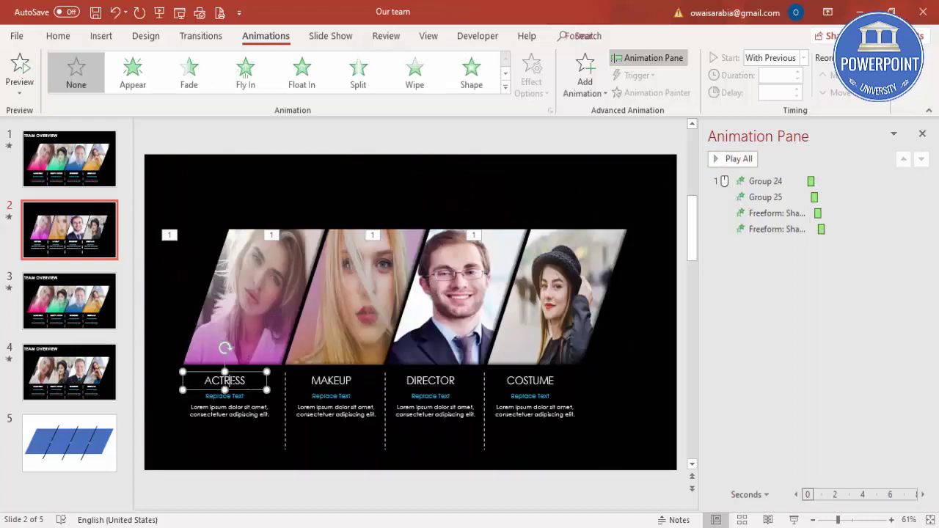
{"action": "left_click", "coordinate": [255, 85]}
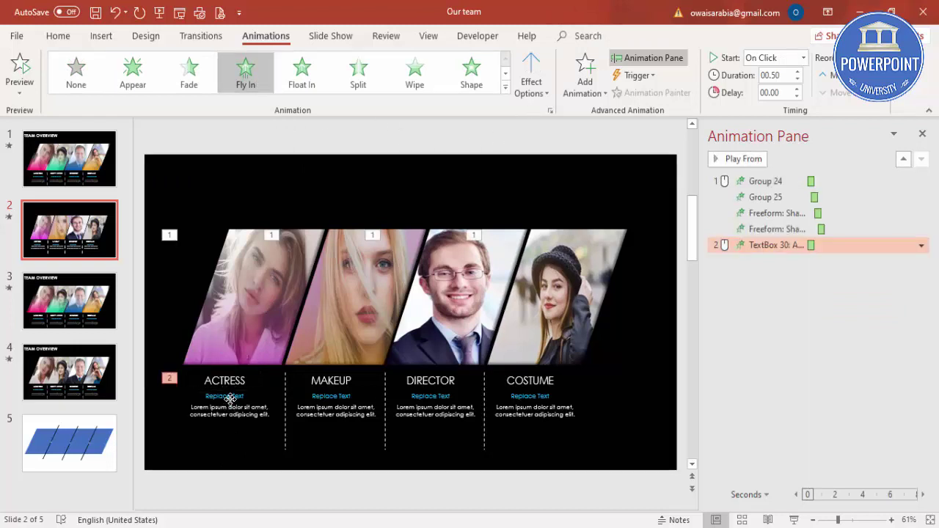
{"action": "left_click", "coordinate": [230, 398]}
{"action": "left_click", "coordinate": [246, 79]}
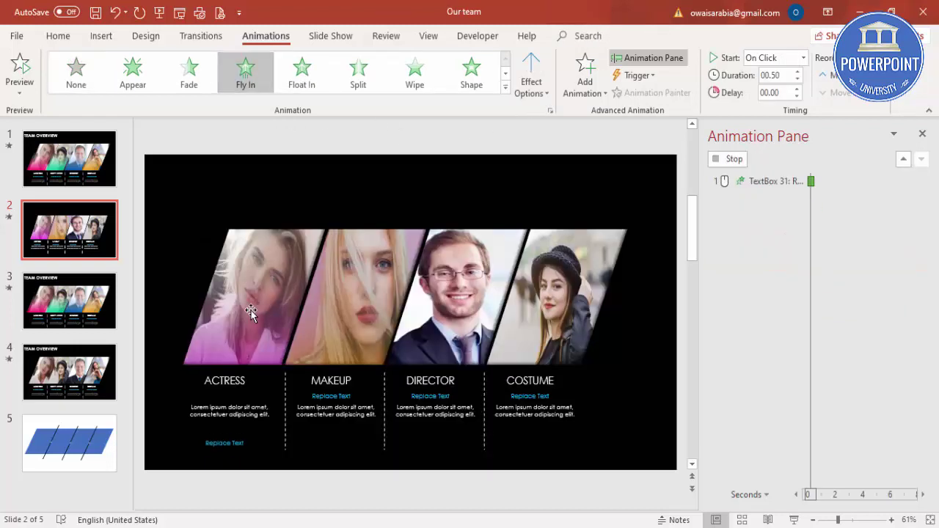
{"action": "left_click", "coordinate": [257, 410]}
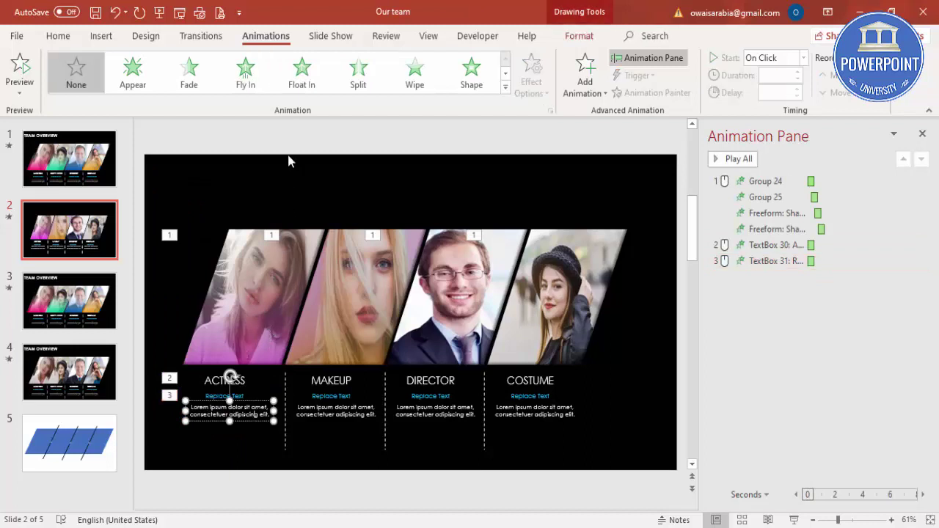
{"action": "left_click", "coordinate": [242, 80]}
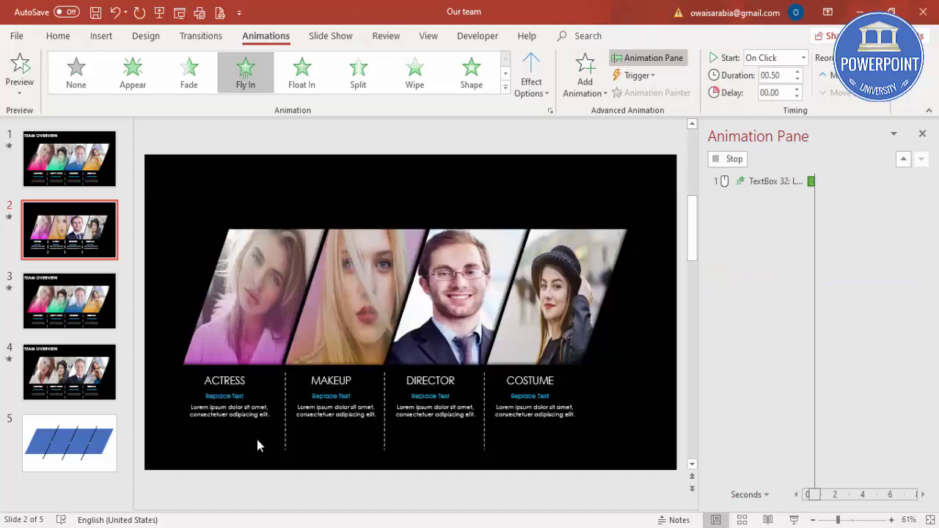
Start the title After Previous, the other two With Previous with 0.25 s delay, then preview
{"action": "left_click", "coordinate": [814, 244]}
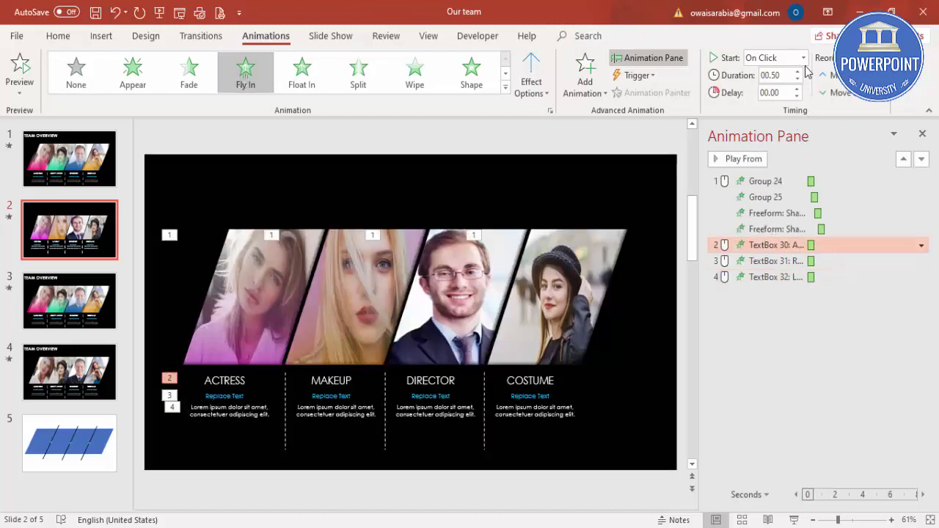
{"action": "left_click", "coordinate": [803, 57]}
{"action": "left_click", "coordinate": [776, 102]}
{"action": "left_click", "coordinate": [772, 261]}
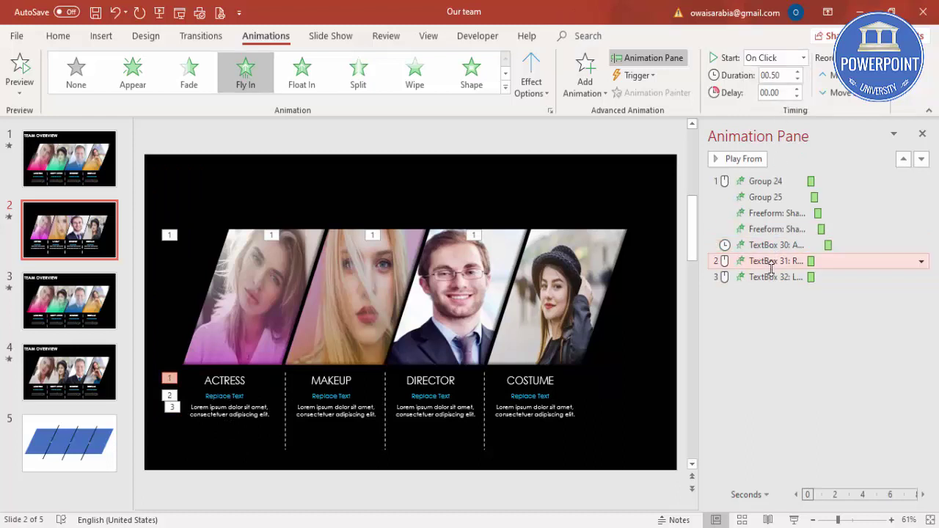
{"action": "left_click", "coordinate": [786, 277], "text": "shift"}
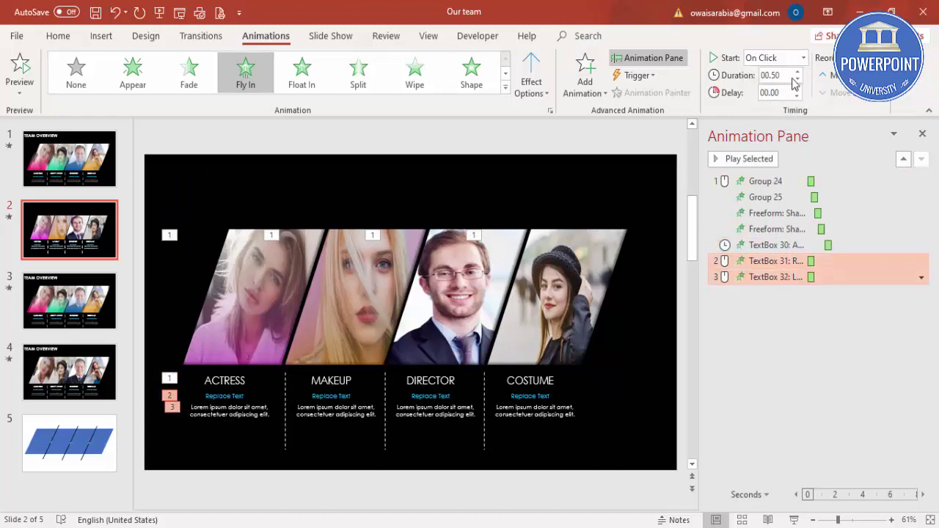
{"action": "left_click", "coordinate": [803, 57]}
{"action": "left_click", "coordinate": [792, 87]}
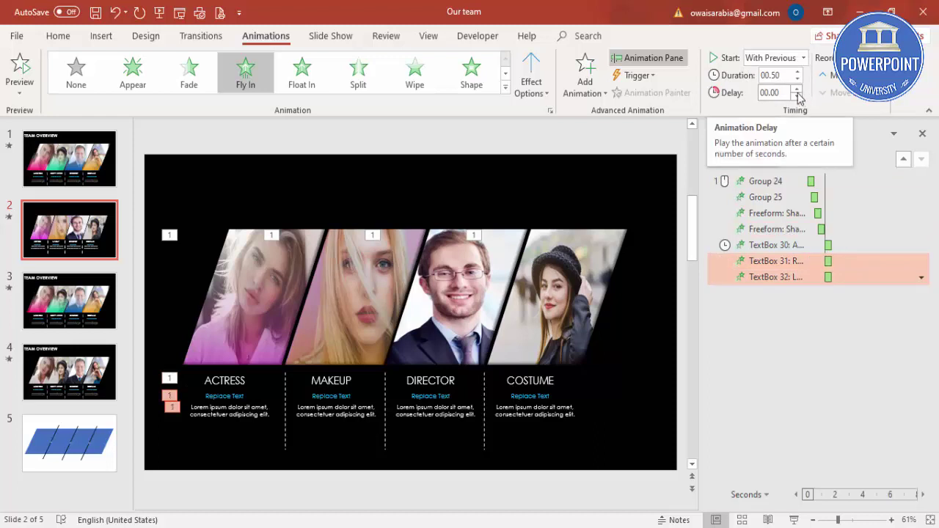
{"action": "left_click", "coordinate": [796, 88]}
{"action": "left_click", "coordinate": [759, 414]}
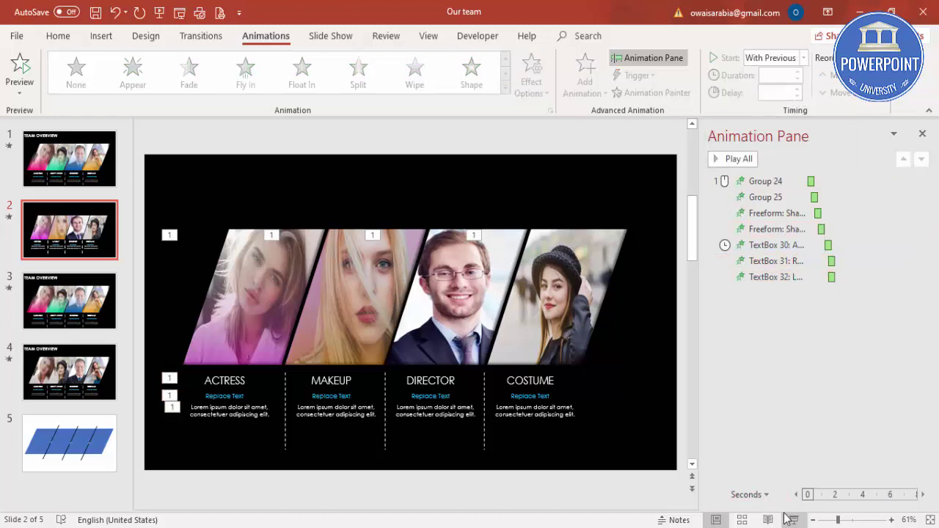
{"action": "left_click", "coordinate": [724, 158]}
Give the ACTRESS–MAKEUP dashed divider a Wipe entrance From Top, starting After Previous
{"action": "left_click", "coordinate": [282, 391]}
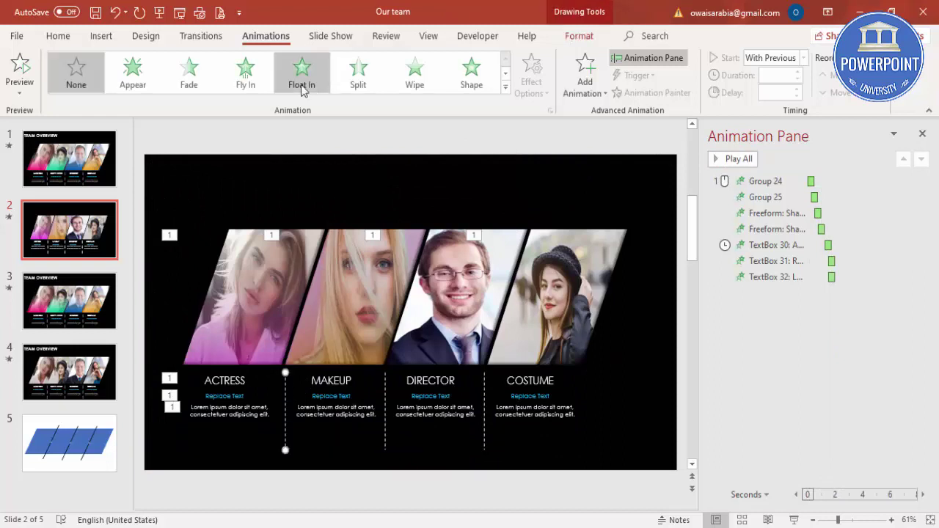
{"action": "left_click", "coordinate": [400, 83]}
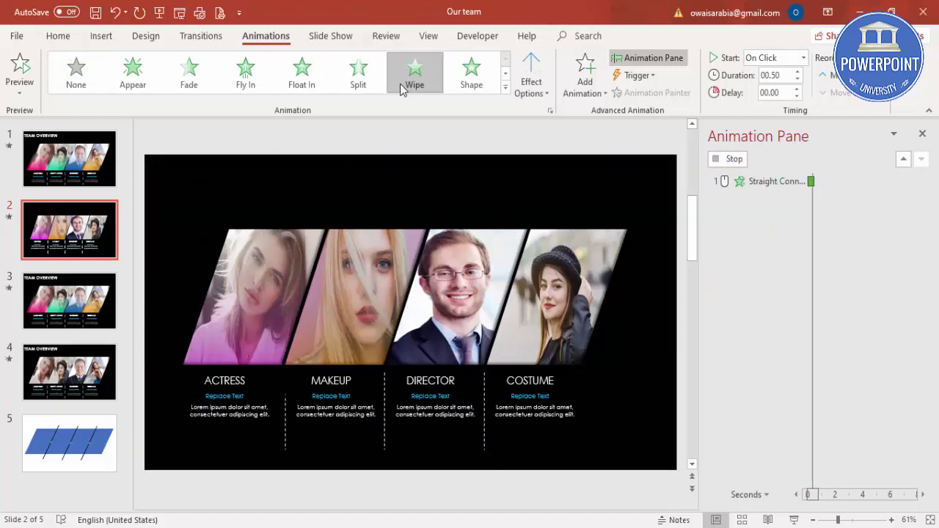
{"action": "left_click", "coordinate": [532, 94]}
{"action": "left_click", "coordinate": [570, 226]}
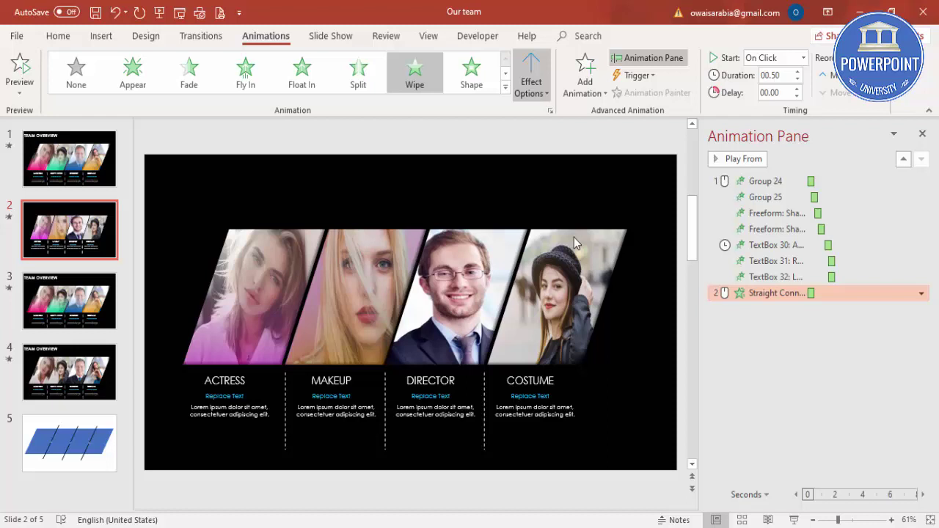
{"action": "left_click", "coordinate": [801, 58]}
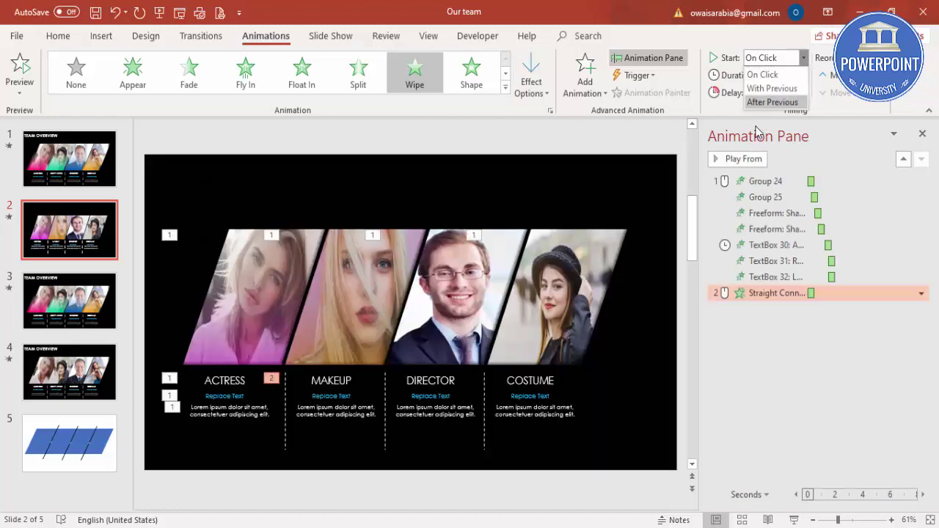
{"action": "left_click", "coordinate": [772, 102]}
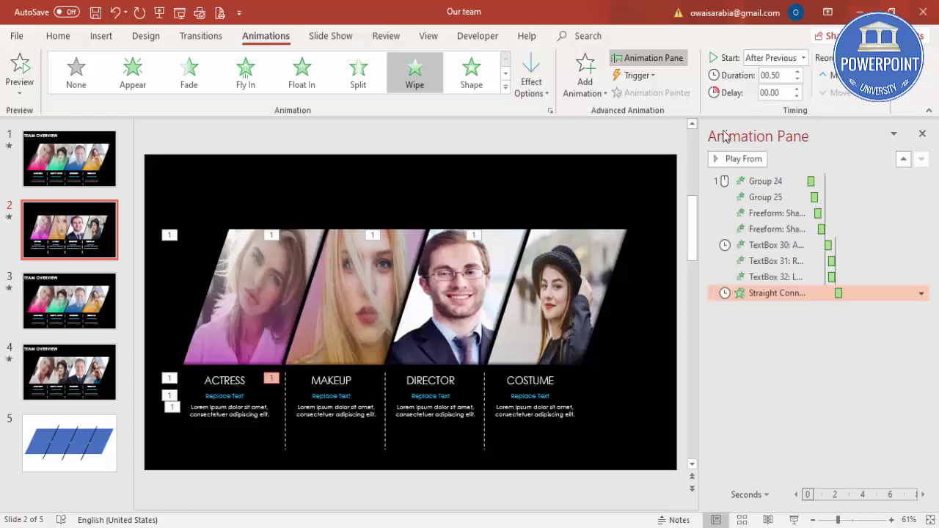
{"action": "left_click", "coordinate": [224, 380]}
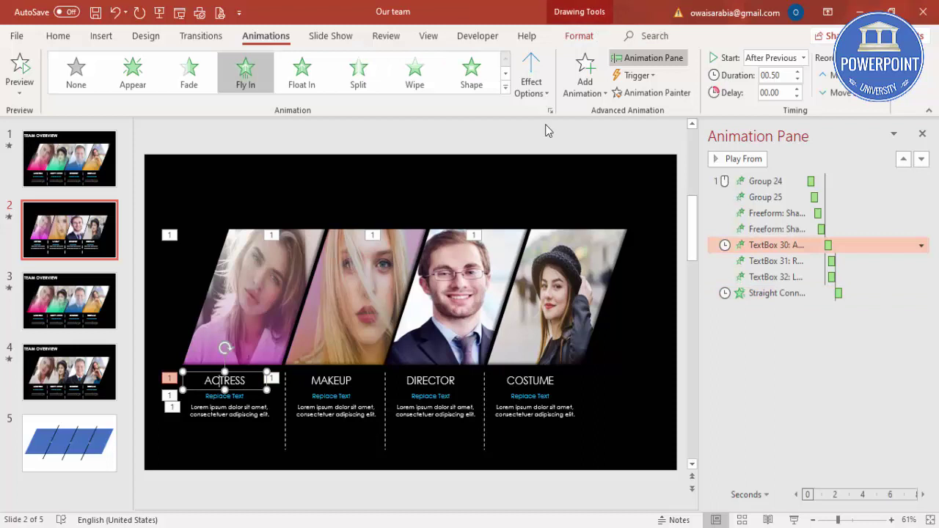
Copy the ACTRESS Fly In animations onto the MAKEUP title, subtitle and description with Animation Painter
{"action": "left_click", "coordinate": [319, 372]}
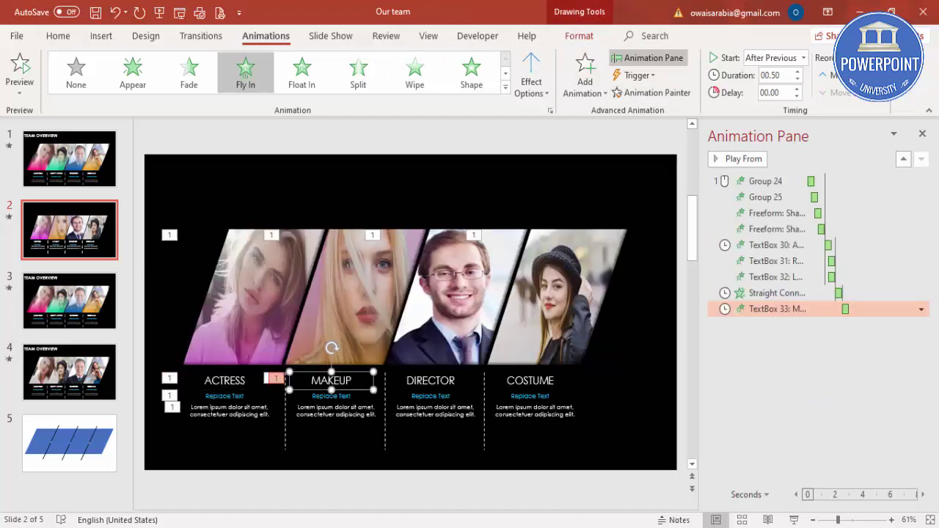
{"action": "left_click", "coordinate": [224, 396]}
{"action": "left_click", "coordinate": [650, 92]}
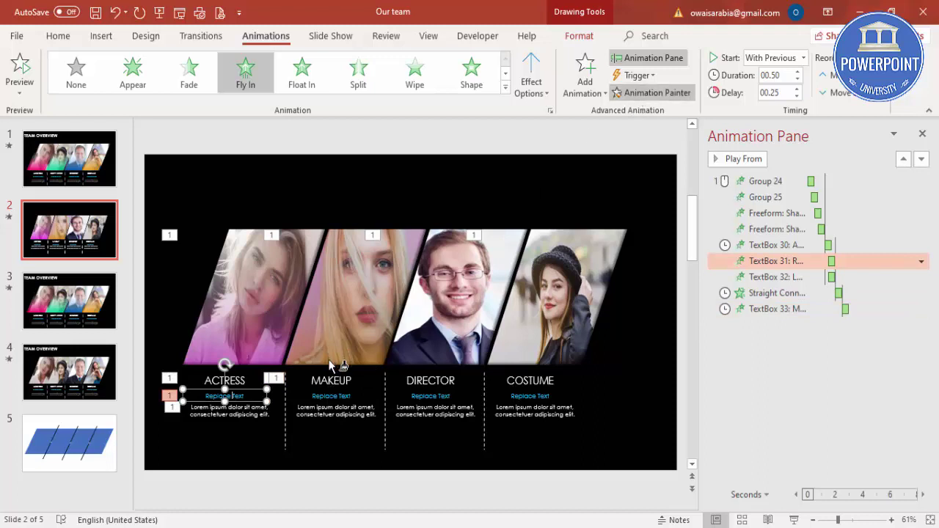
{"action": "double_click", "coordinate": [245, 415]}
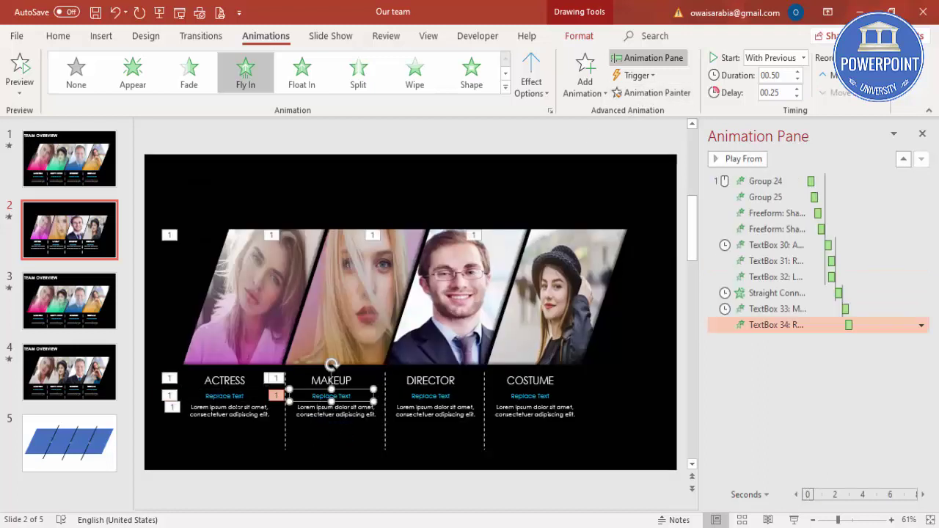
{"action": "left_click", "coordinate": [639, 93]}
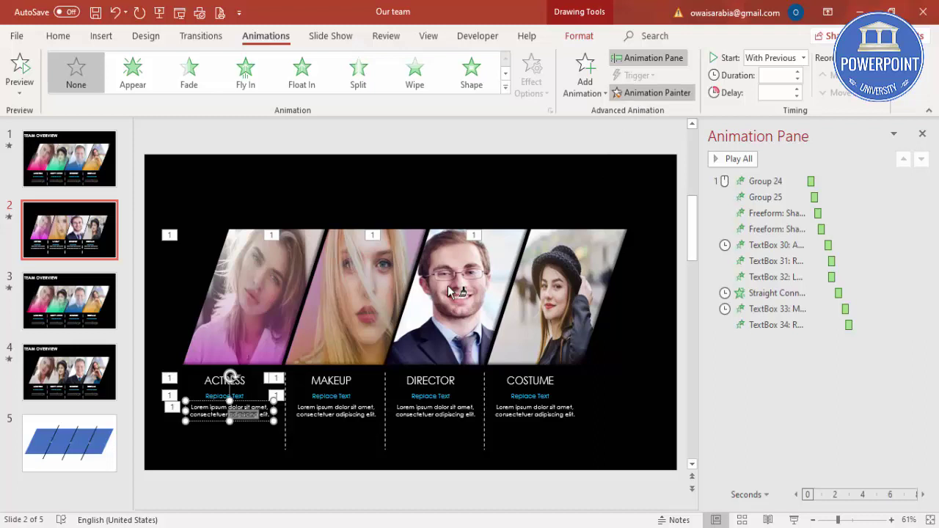
{"action": "left_click", "coordinate": [347, 415]}
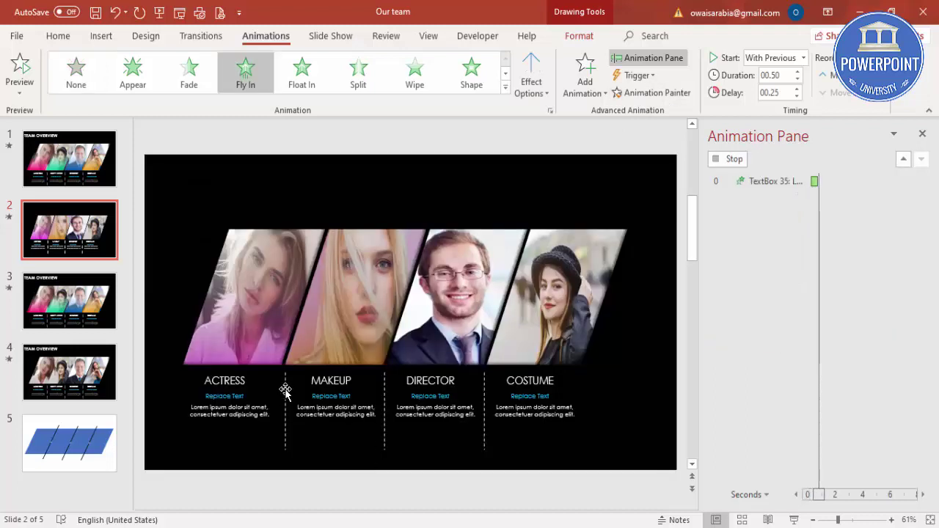
Copy the divider's Wipe animation onto the MAKEUP–DIRECTOR divider
{"action": "left_click", "coordinate": [283, 442]}
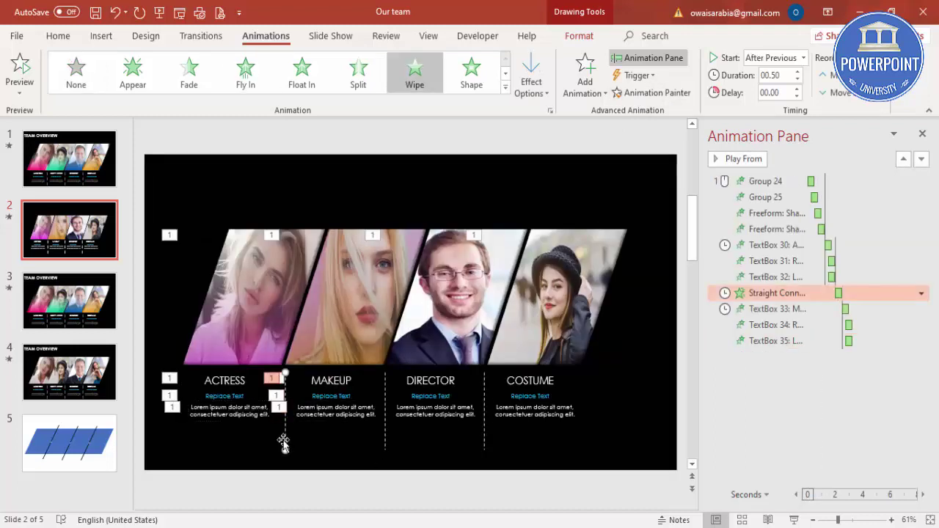
{"action": "left_click", "coordinate": [652, 93]}
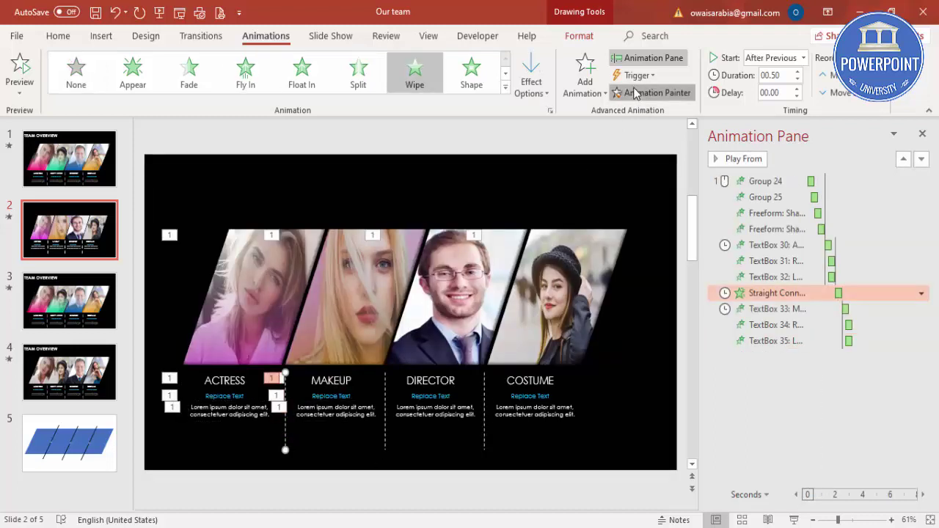
{"action": "left_click", "coordinate": [385, 440]}
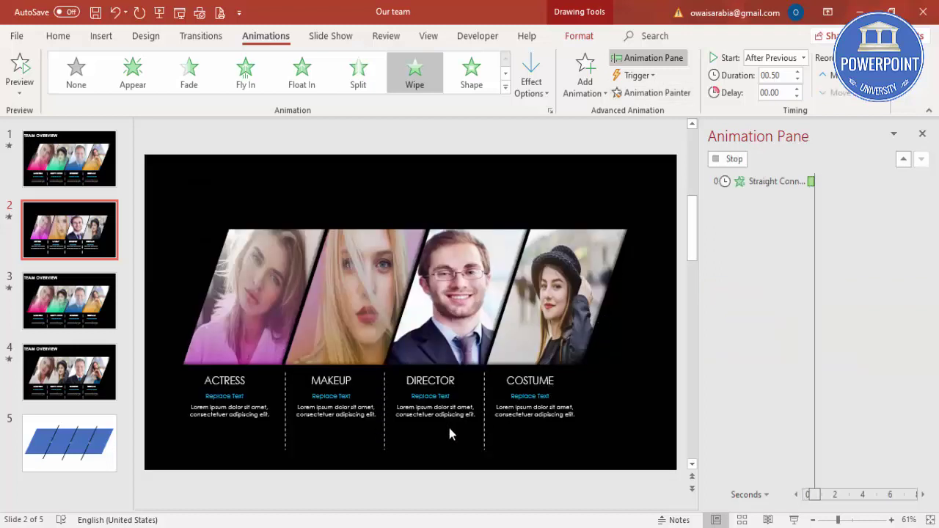